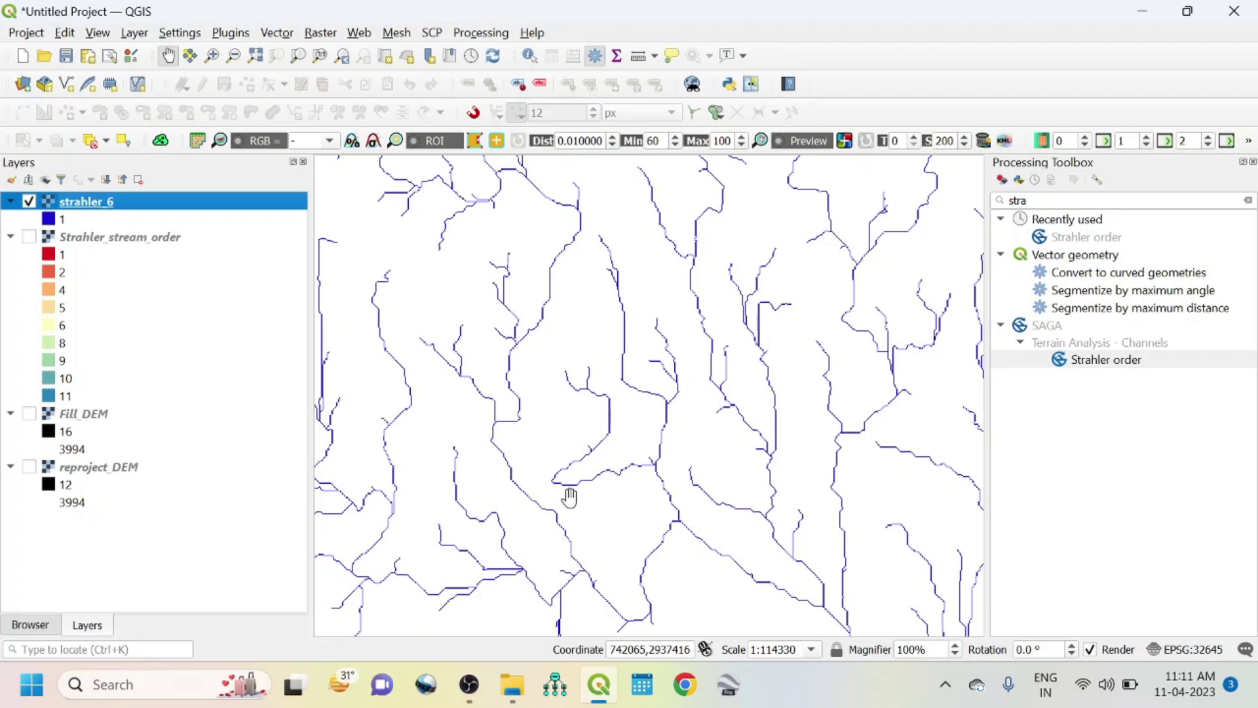
Show the Fill_DEM layer beneath the strahler_6 streams to examine the stream network against the terrain.
scroll(571, 497, down, 1)
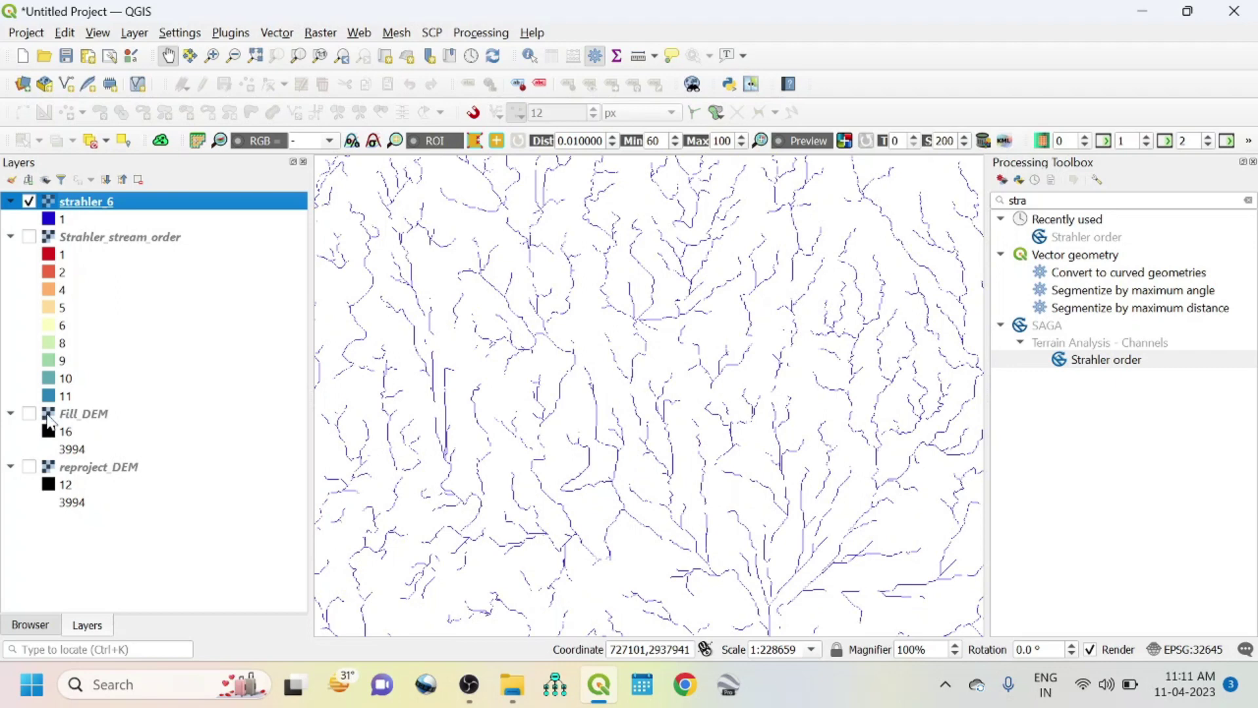
click(29, 414)
scroll(772, 429, up, 1)
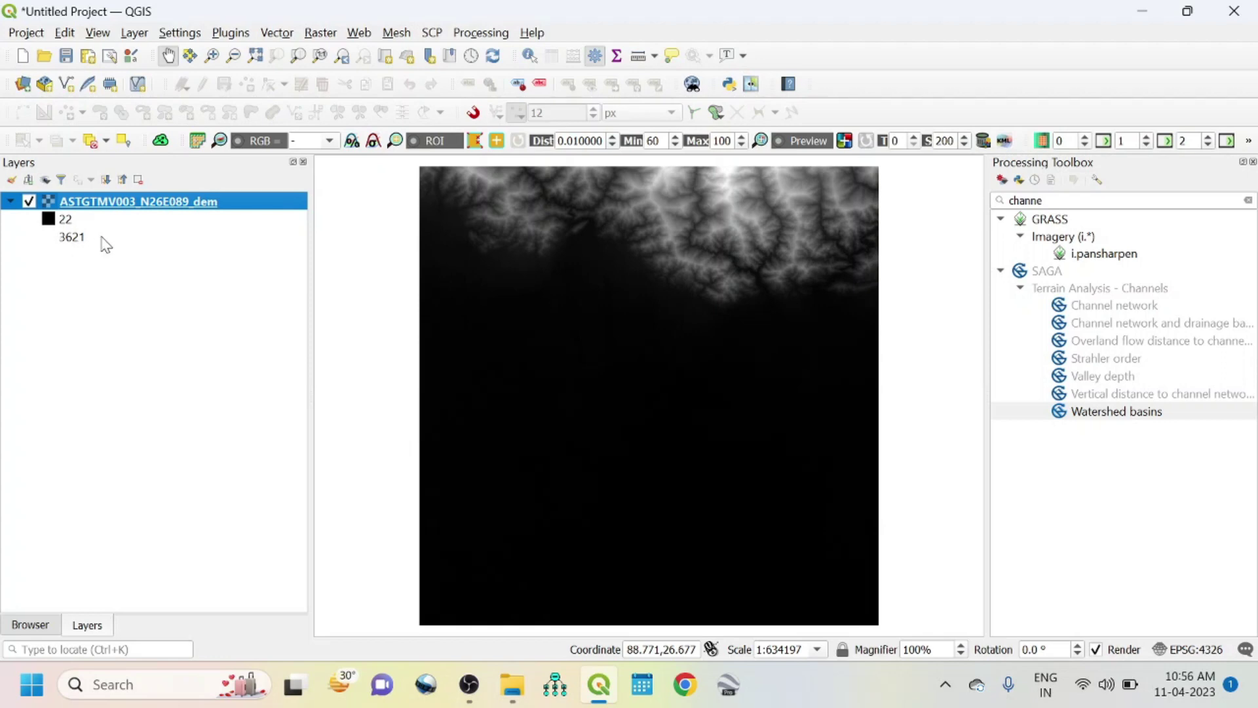
Render the ASTGTMV003_N26E089_dem layer as Singleband pseudocolor with the red color ramp.
right_click(122, 208)
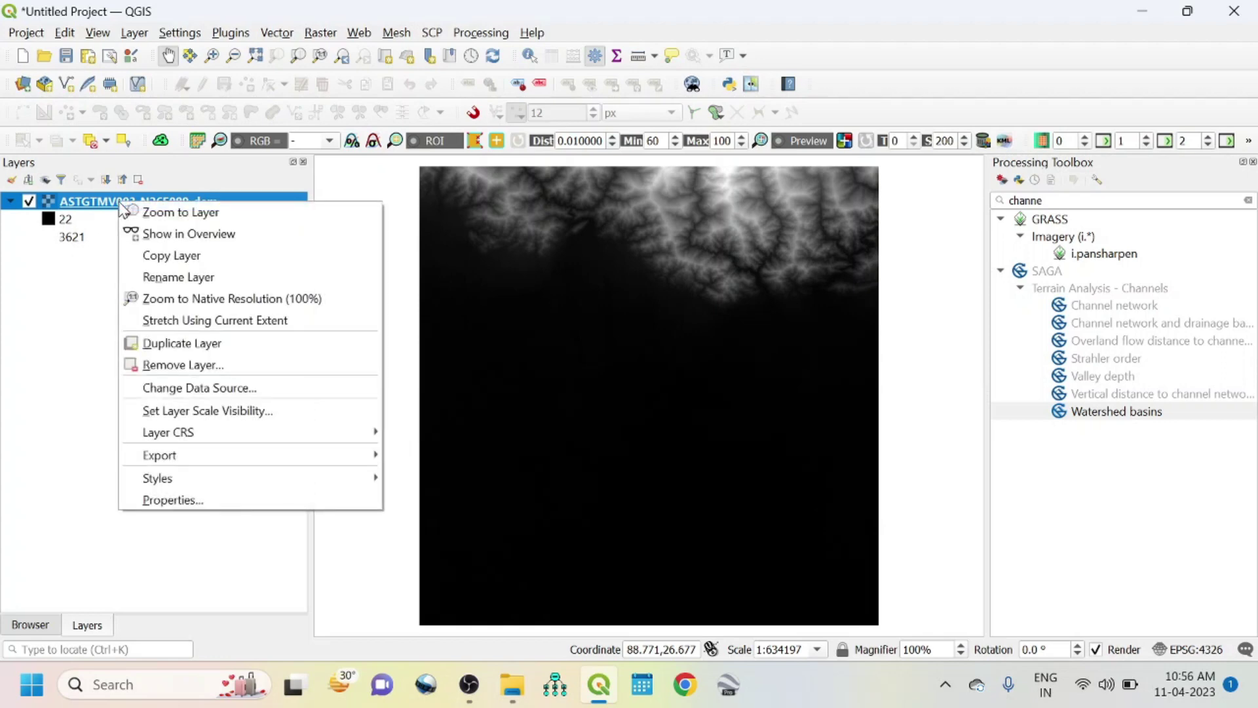
click(190, 502)
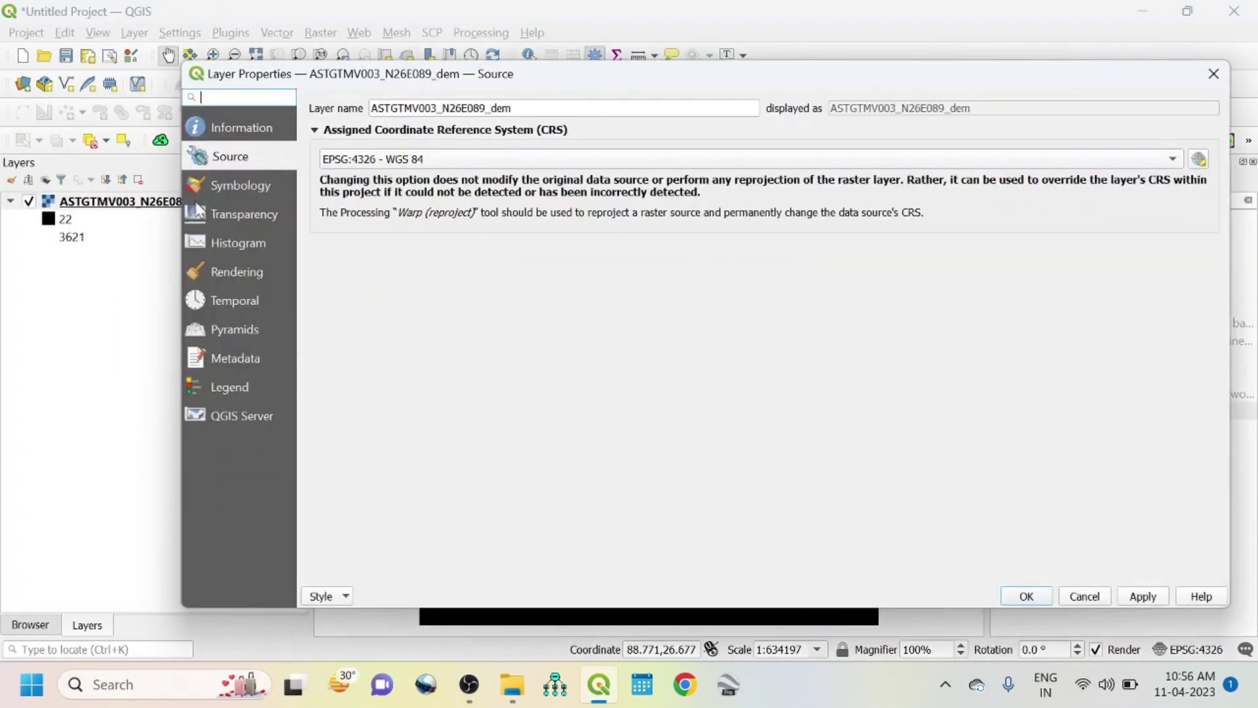
click(227, 191)
click(484, 125)
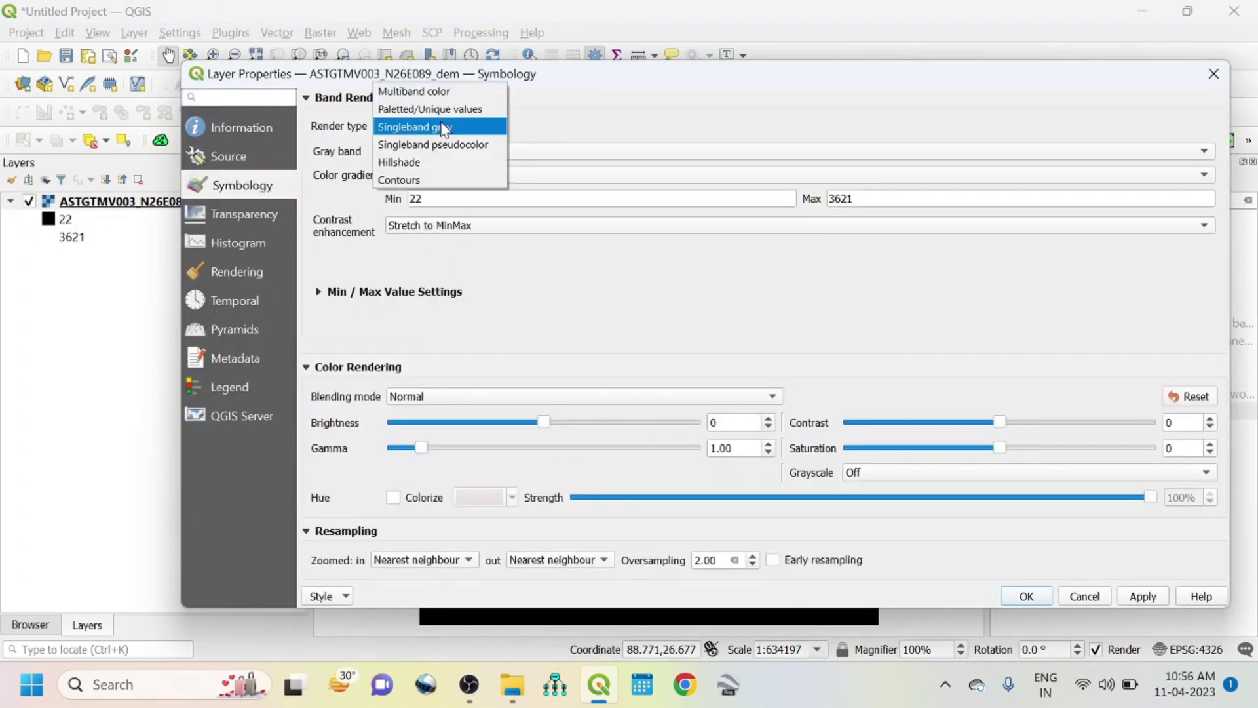
click(459, 143)
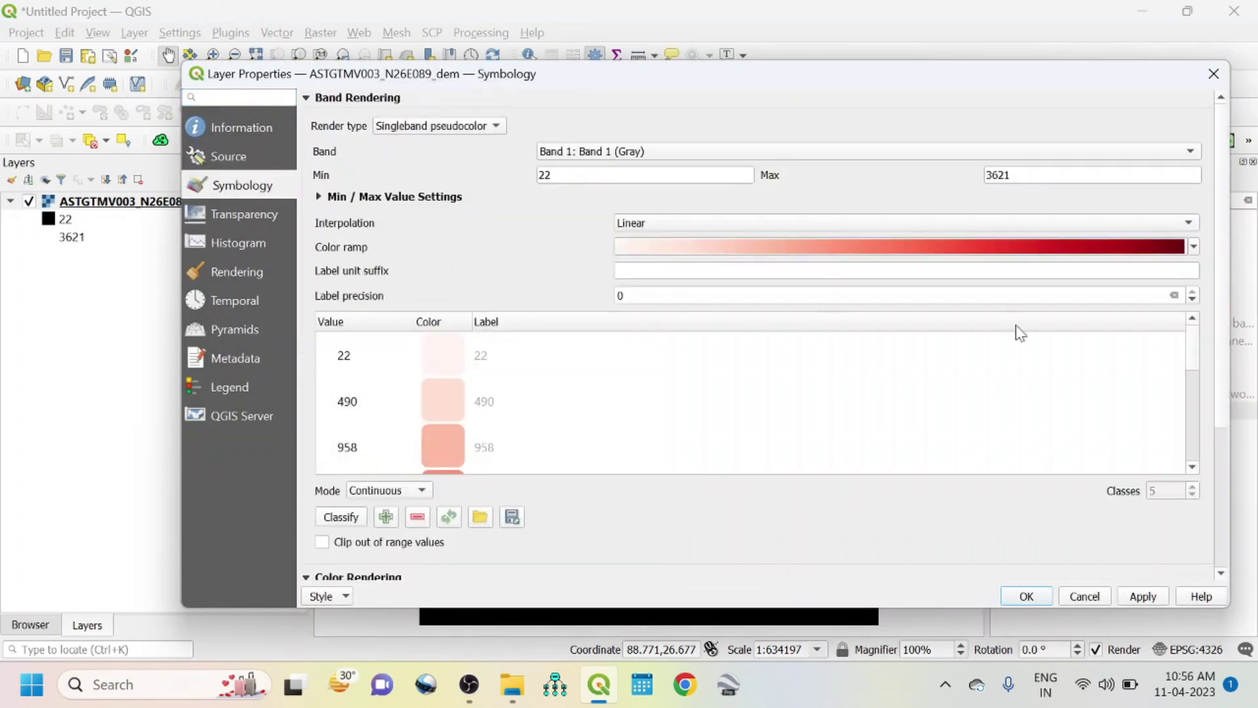
click(1147, 597)
click(1048, 597)
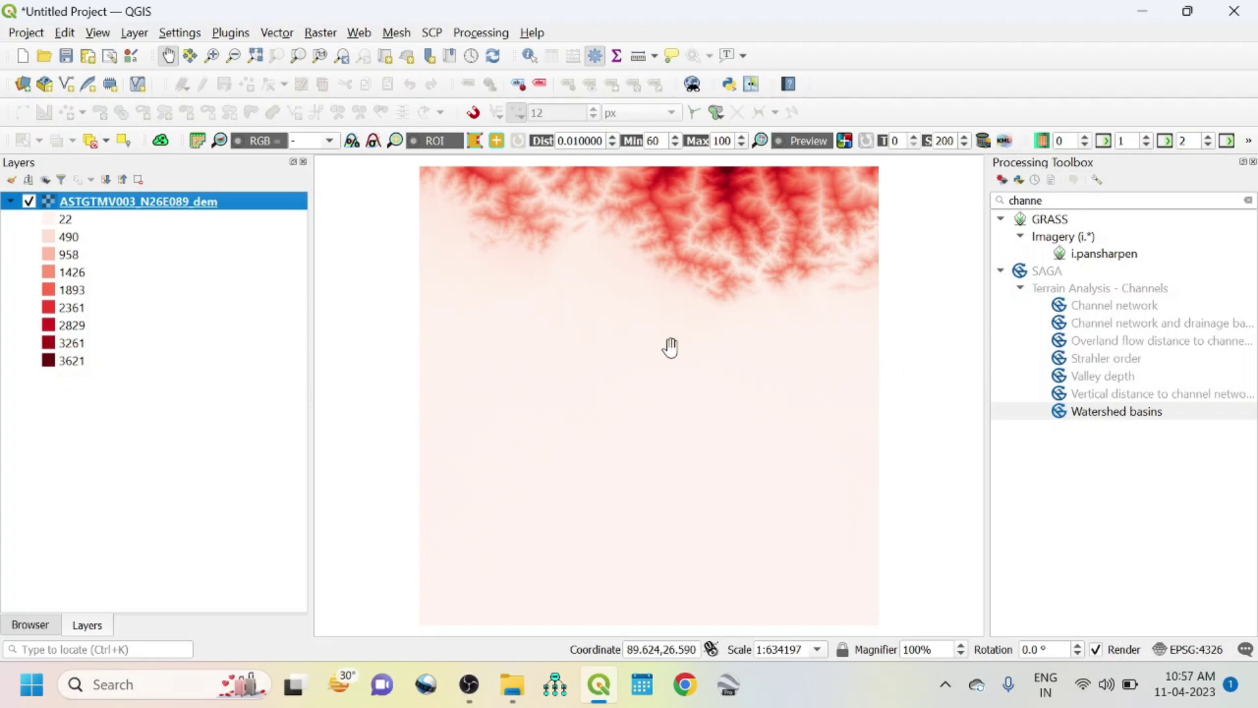
Check the coordinate reference system assigned to the ASTGTMV003_N26E089_dem layer in its source properties.
right_click(107, 211)
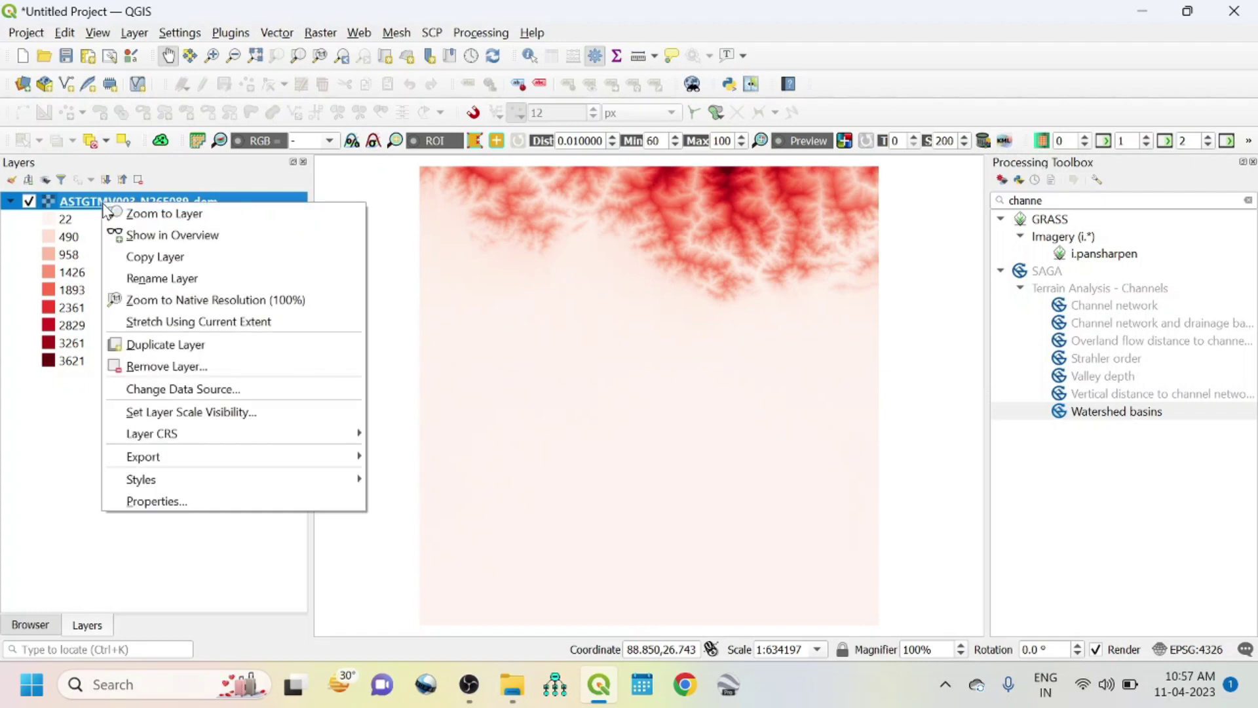
click(195, 501)
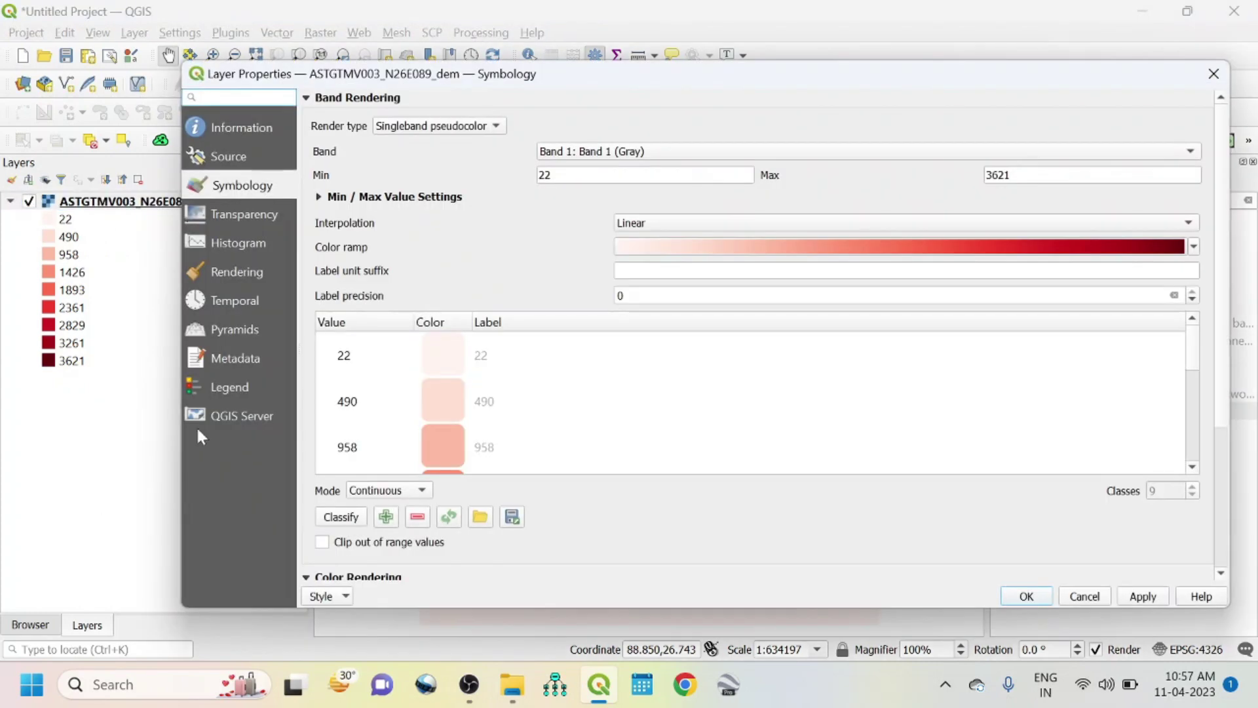
click(232, 163)
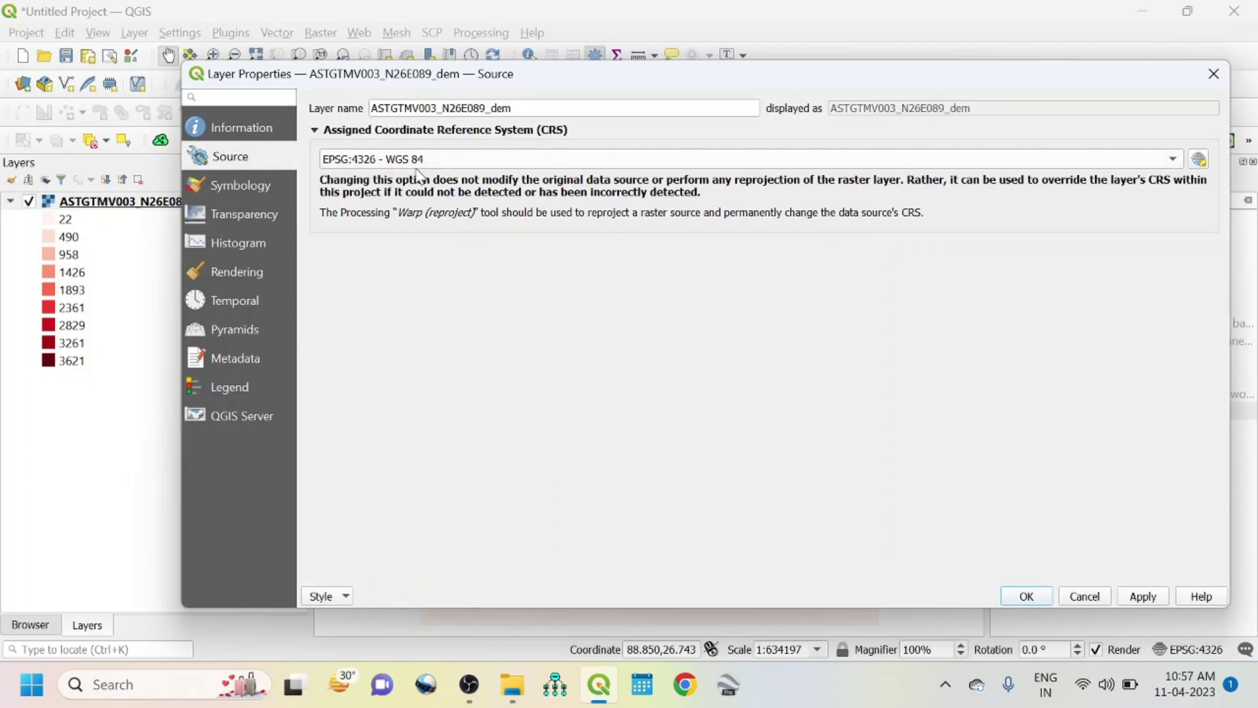
mouse_move(419, 177)
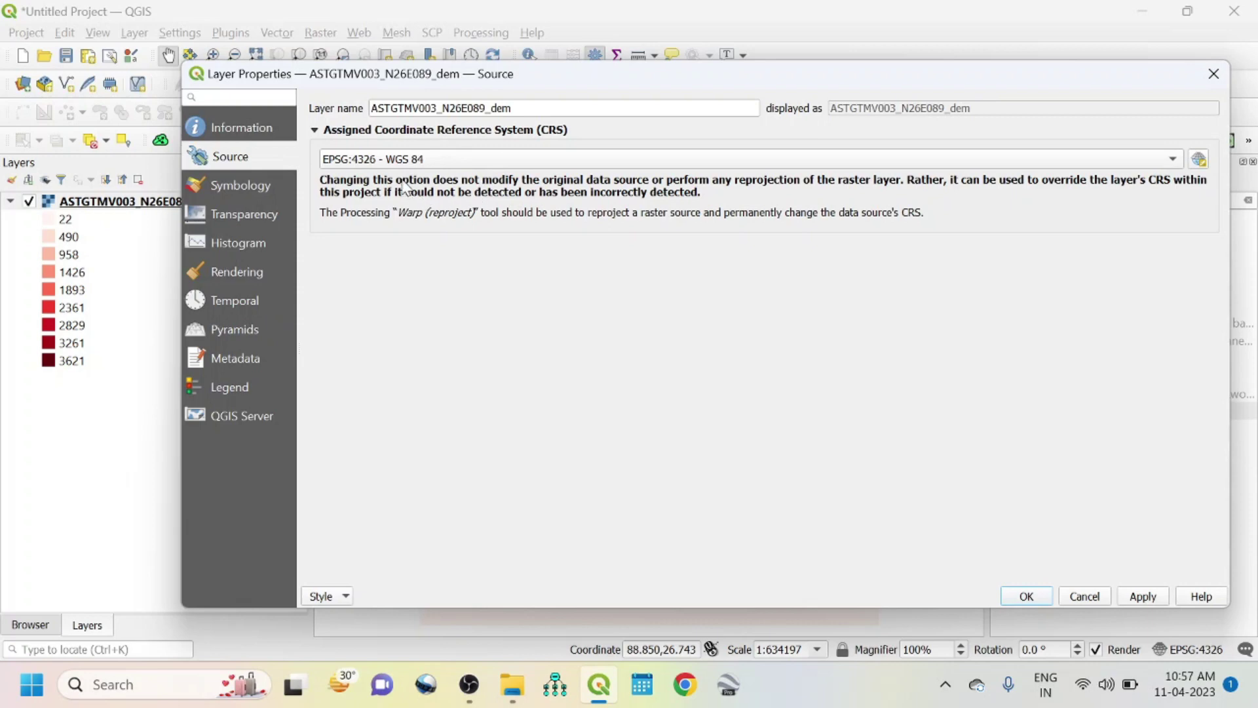
mouse_move(455, 158)
click(1213, 74)
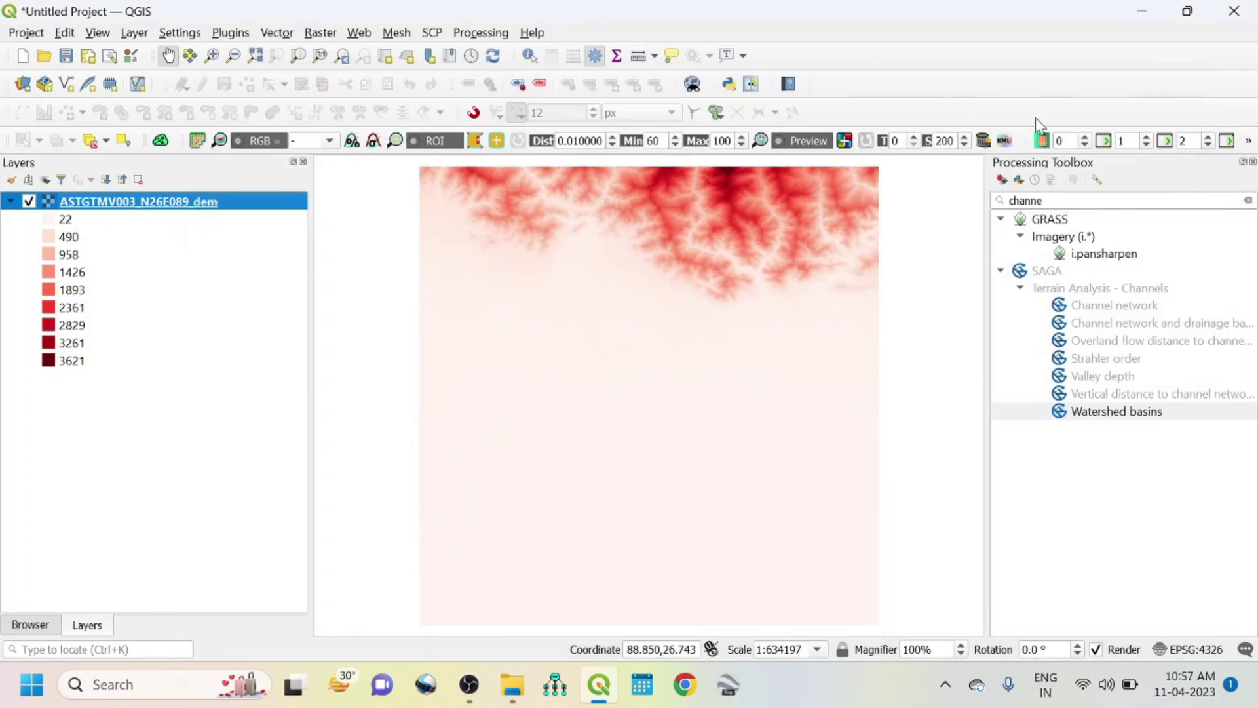
Start Warp (Reproject) on the ASTGTMV003_N26E089_dem raster with target CRS EPSG:32645 - WGS 84 / UTM zone 45N.
click(310, 34)
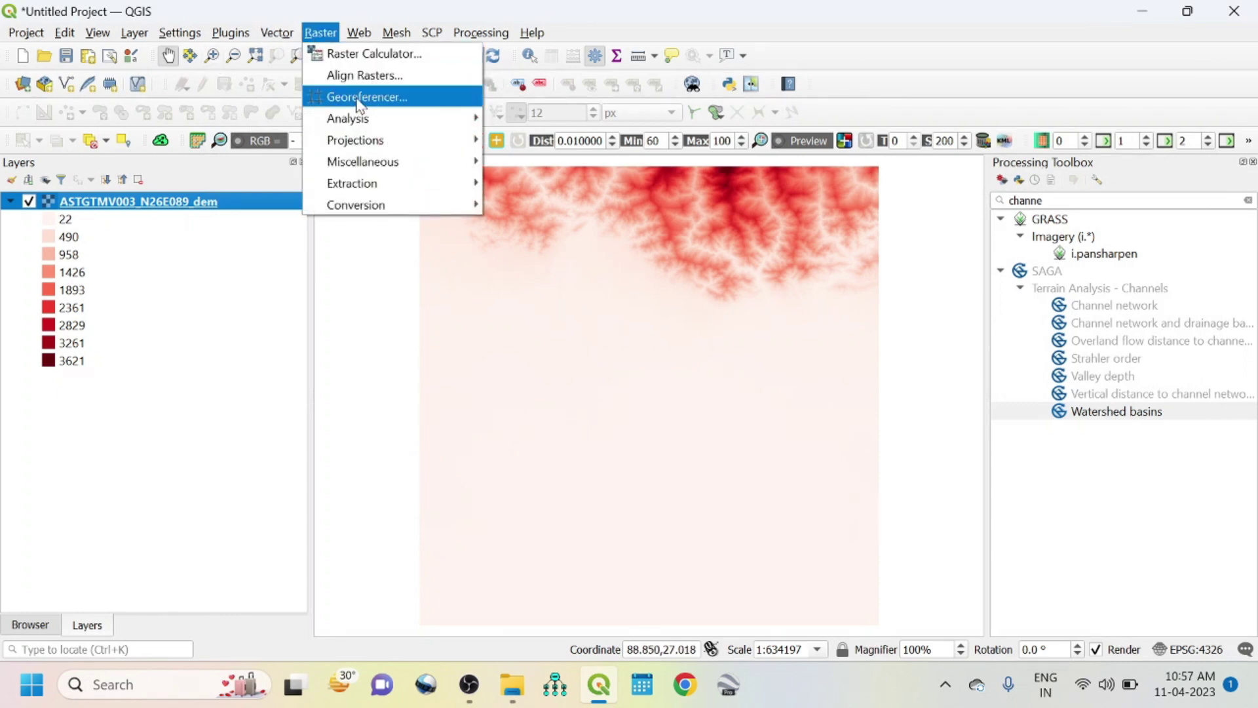
mouse_move(370, 145)
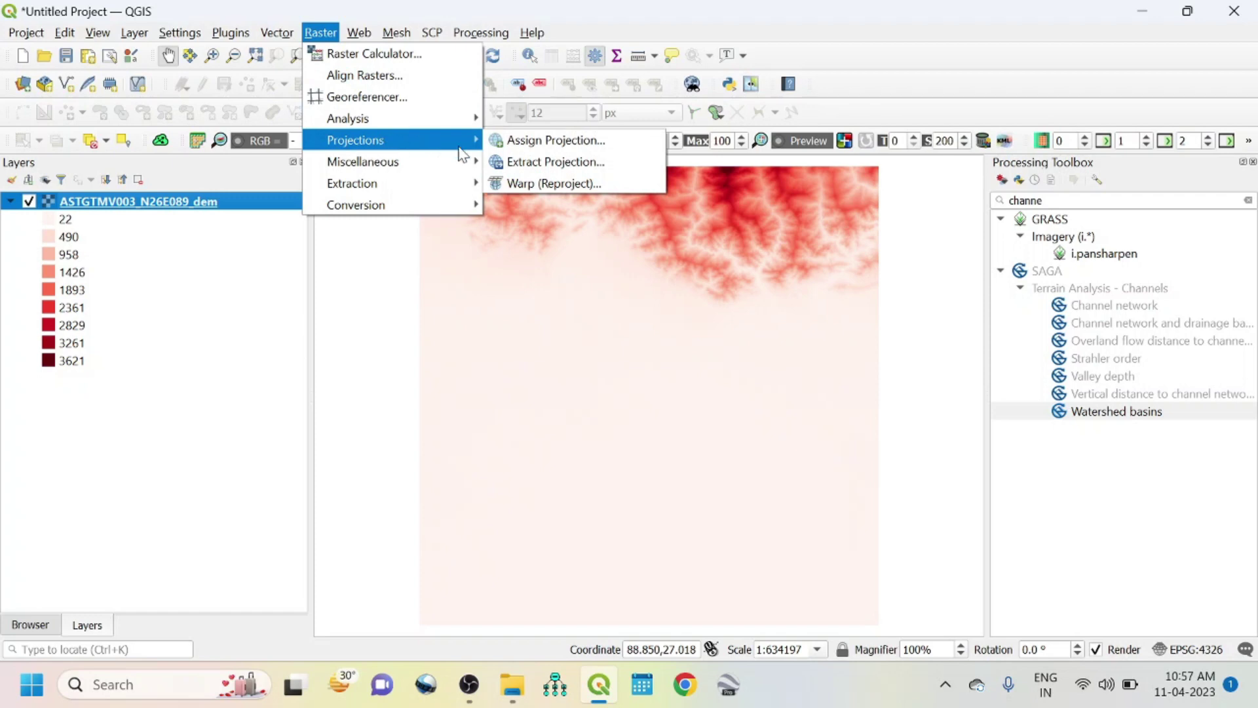
click(561, 187)
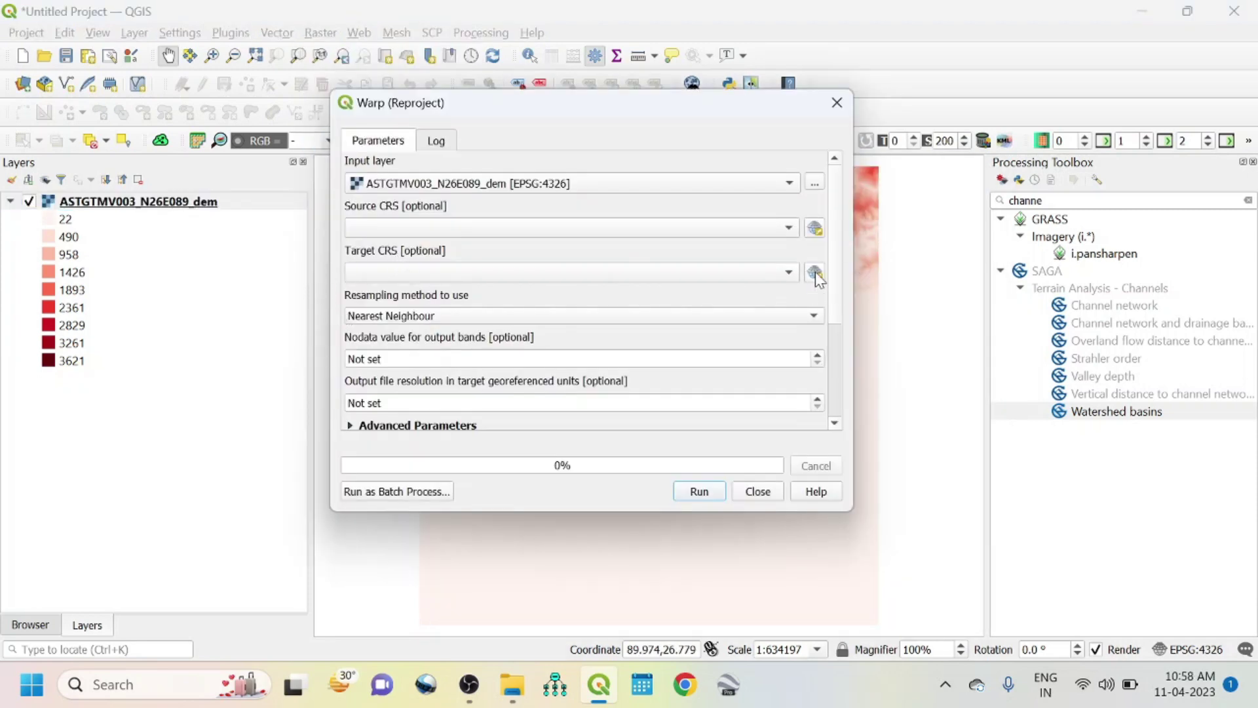
click(815, 271)
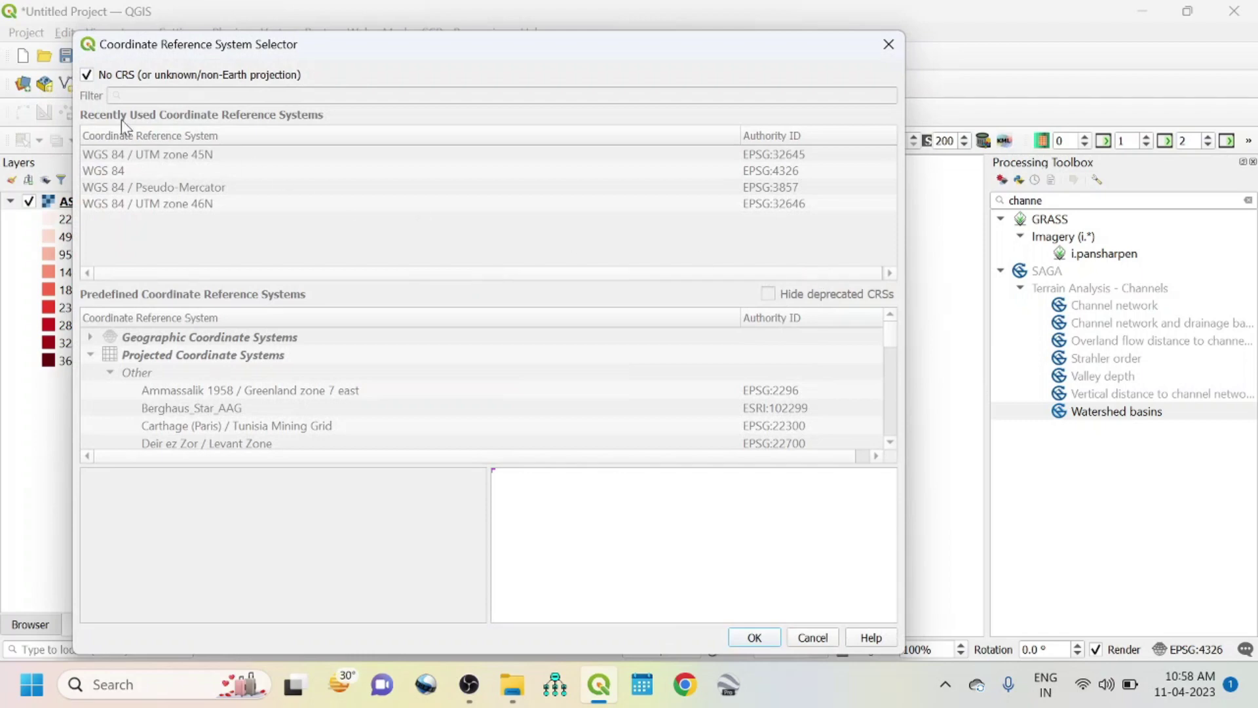
click(85, 76)
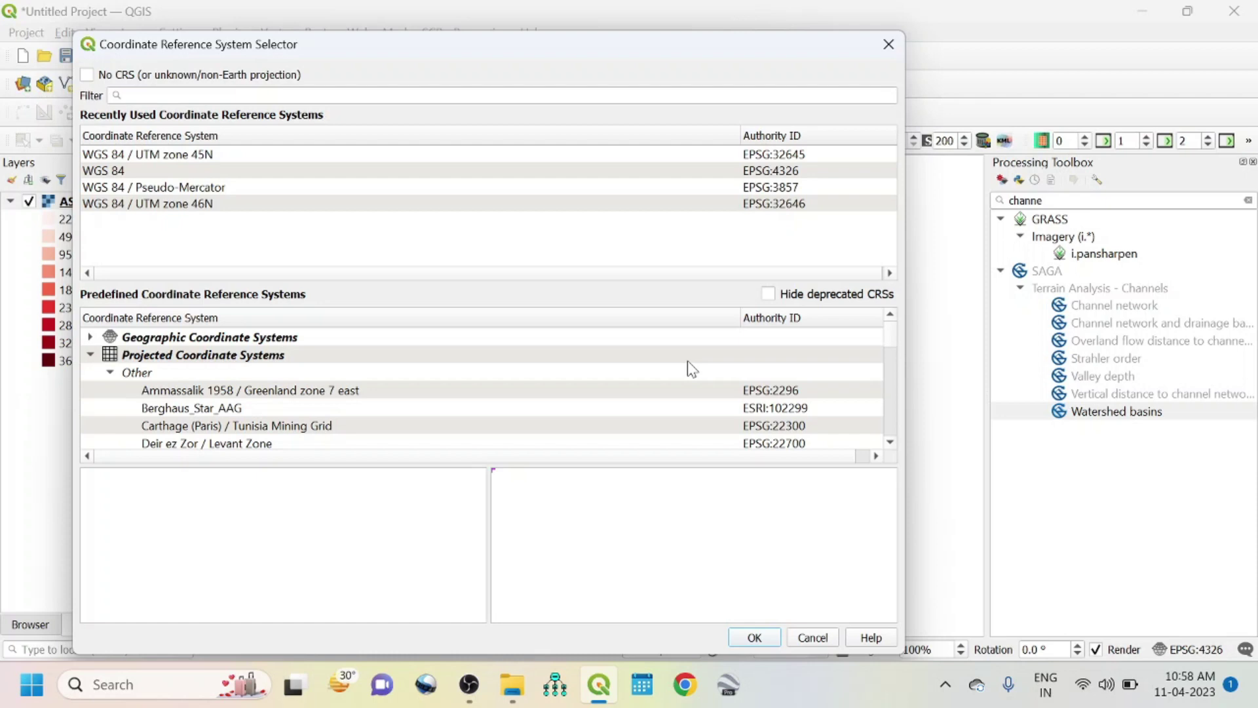
click(132, 156)
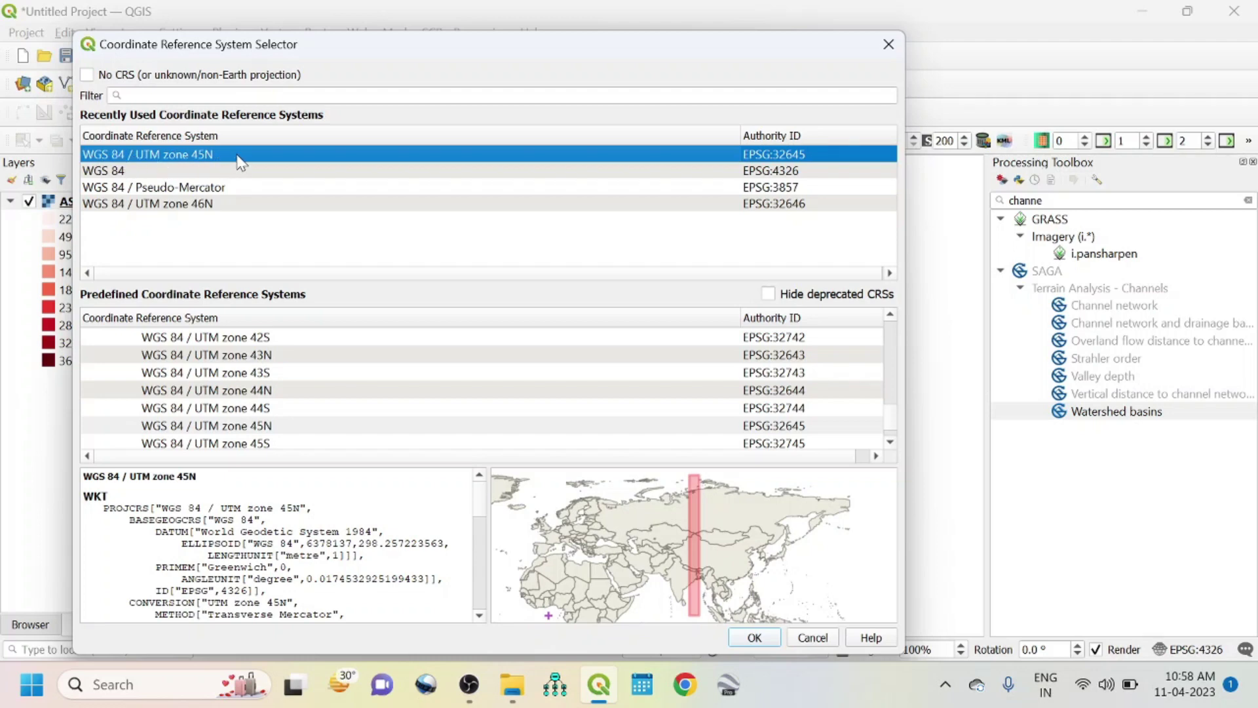
click(754, 638)
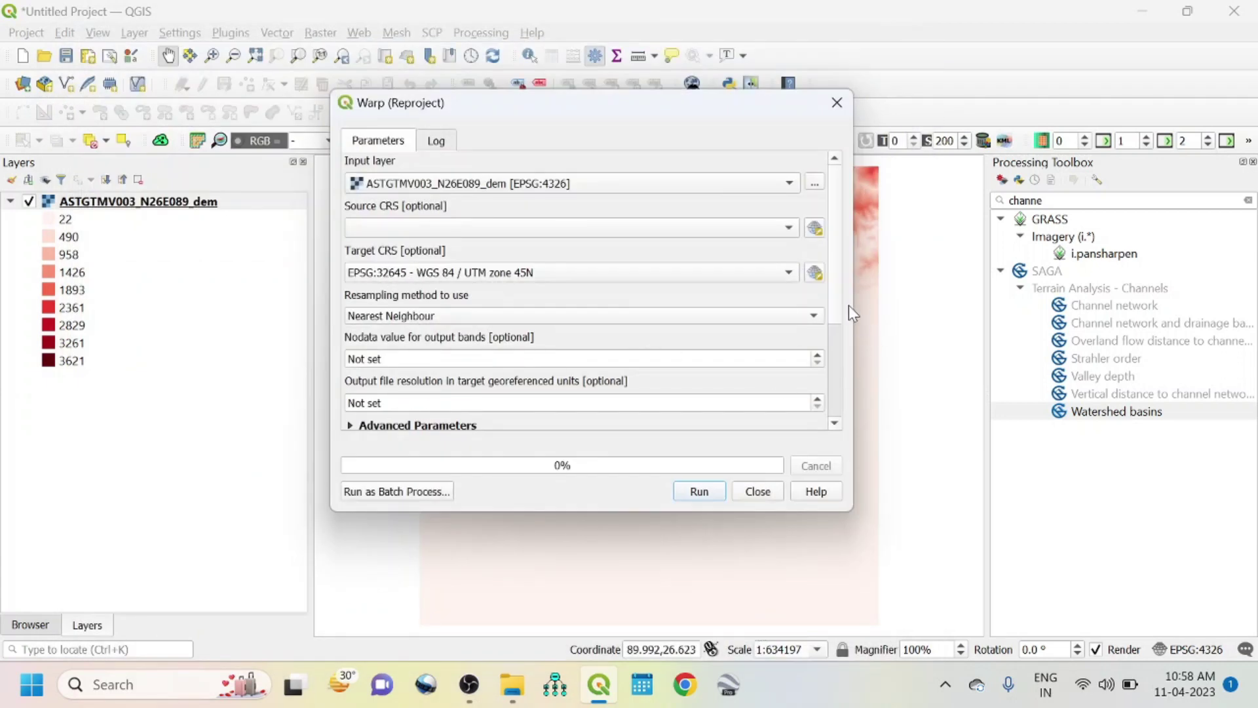
Set the nodata value for the reprojected output bands to 0.
drag(839, 292, 848, 387)
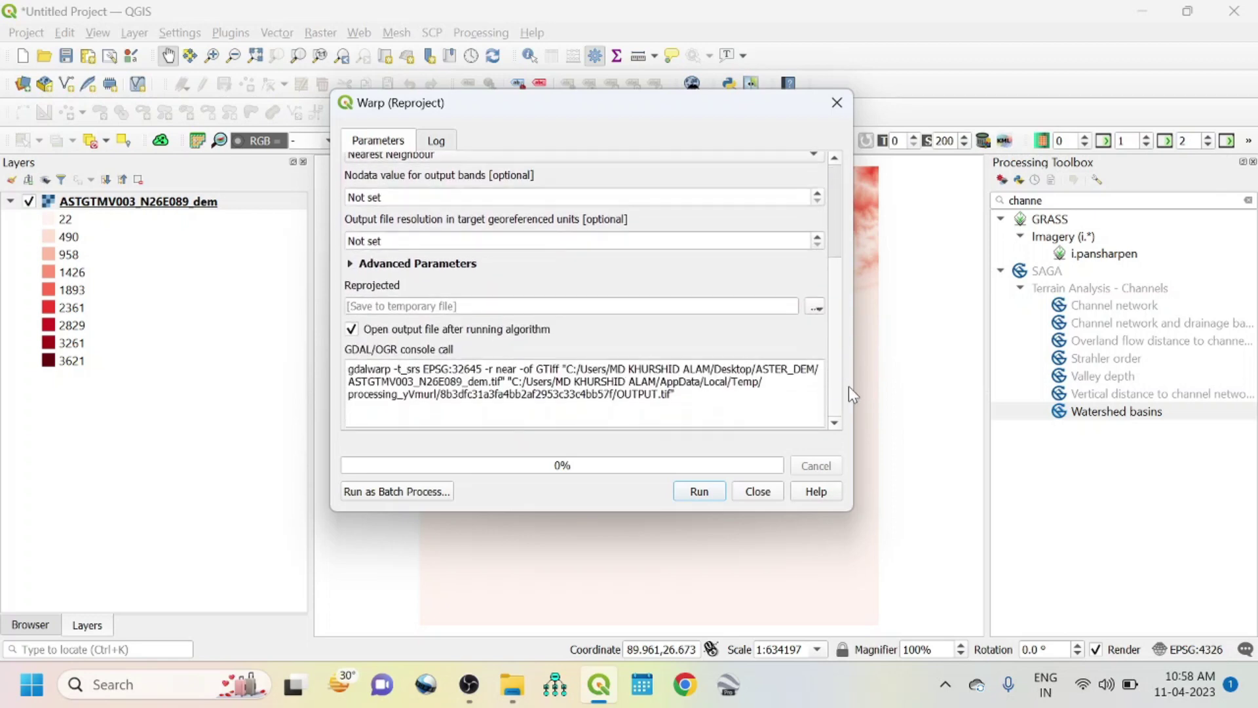
drag(387, 198, 334, 203)
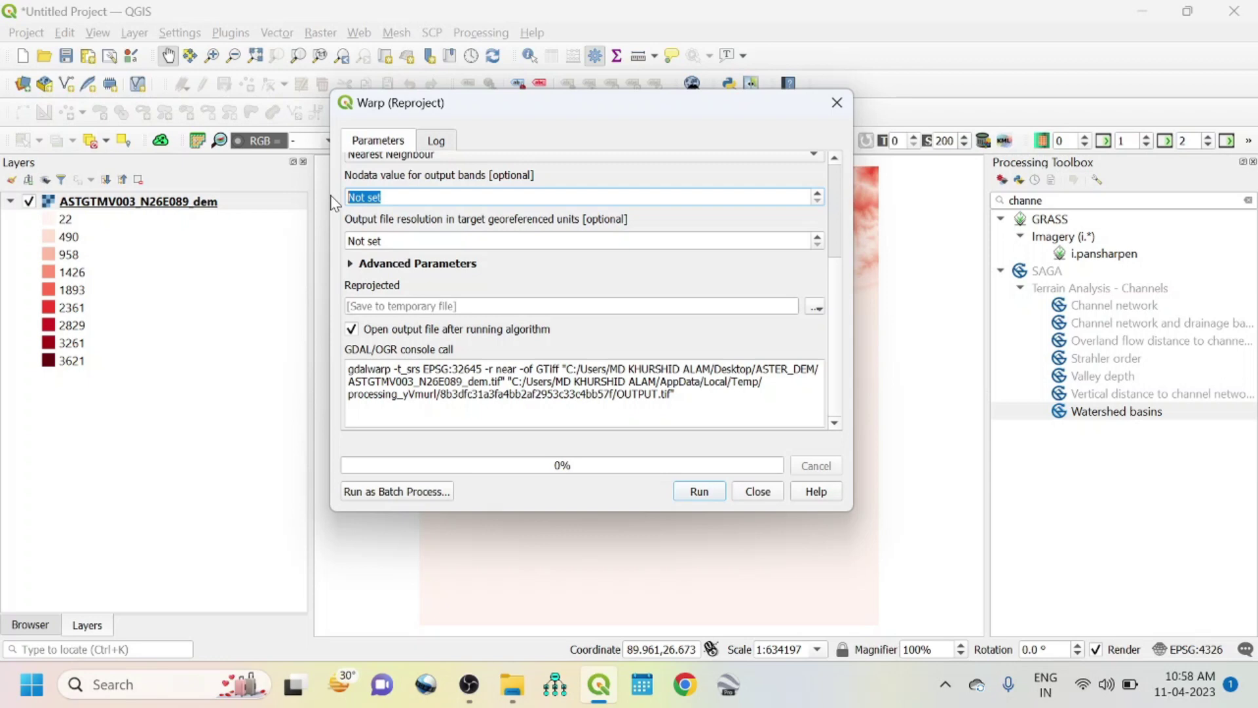
text(0)
Save the reprojected output as reproject_DEM in the exer folder and run the reprojection.
click(817, 308)
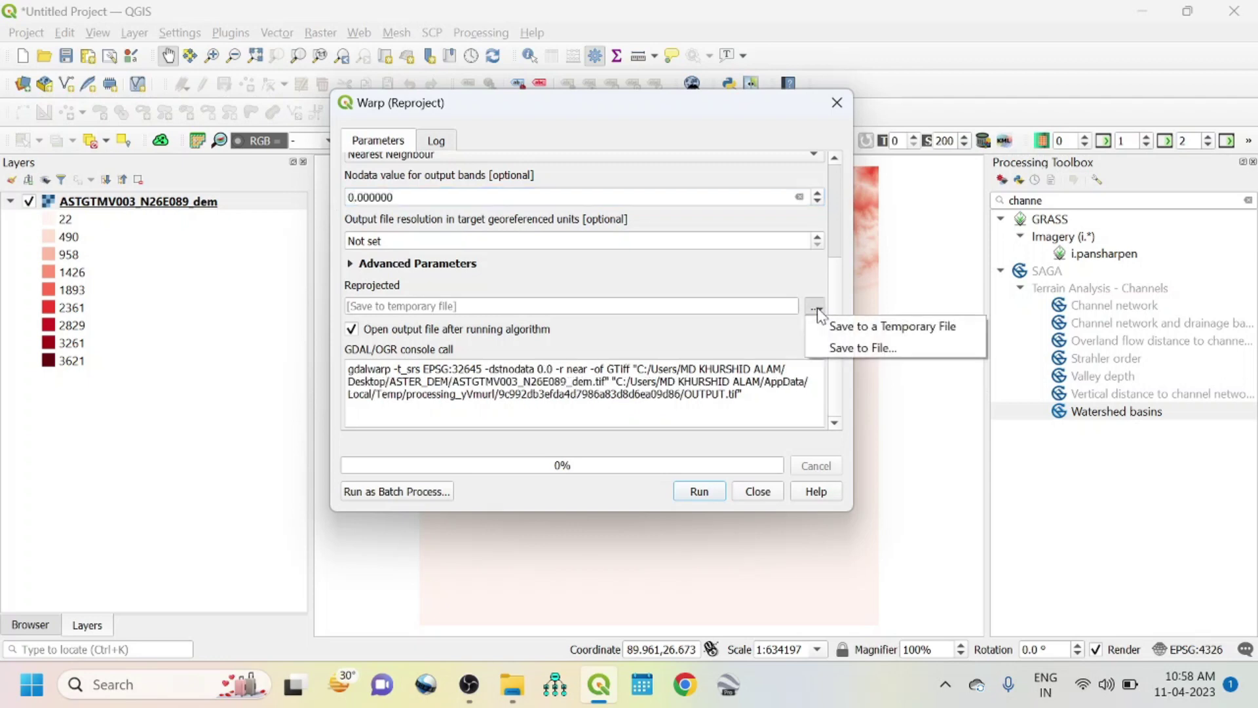
click(841, 349)
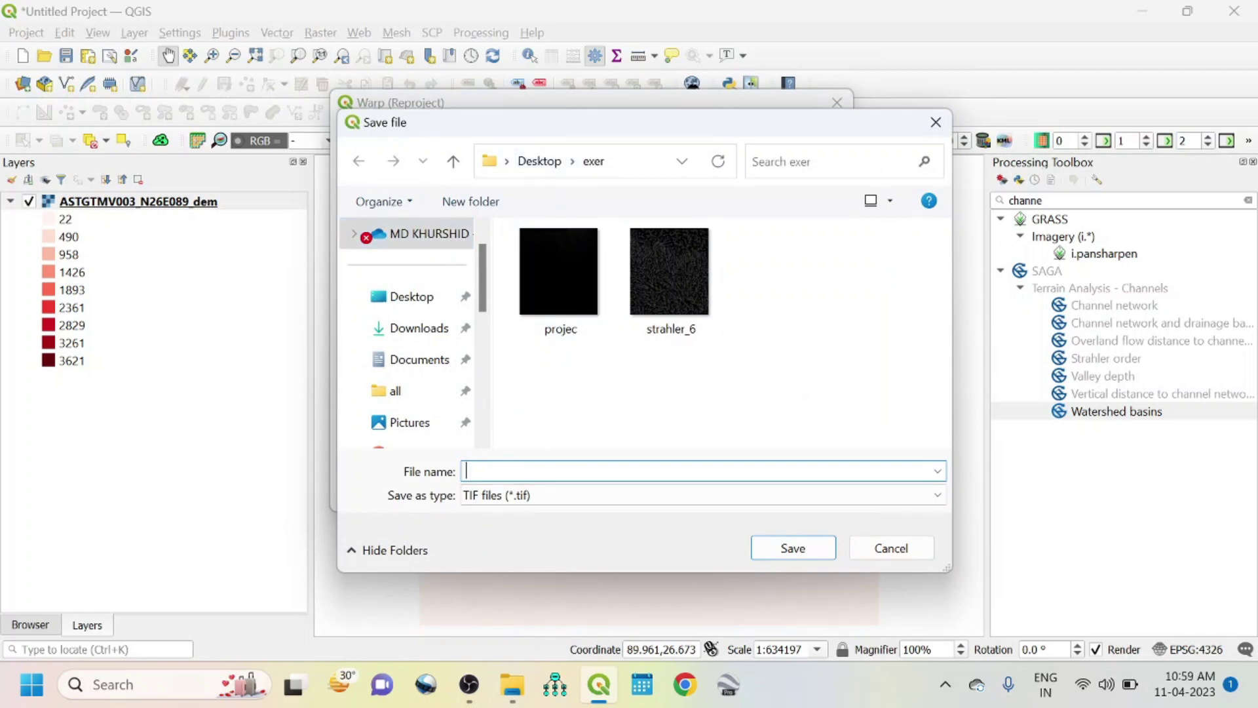
text(reproject_DEM)
click(805, 554)
click(701, 488)
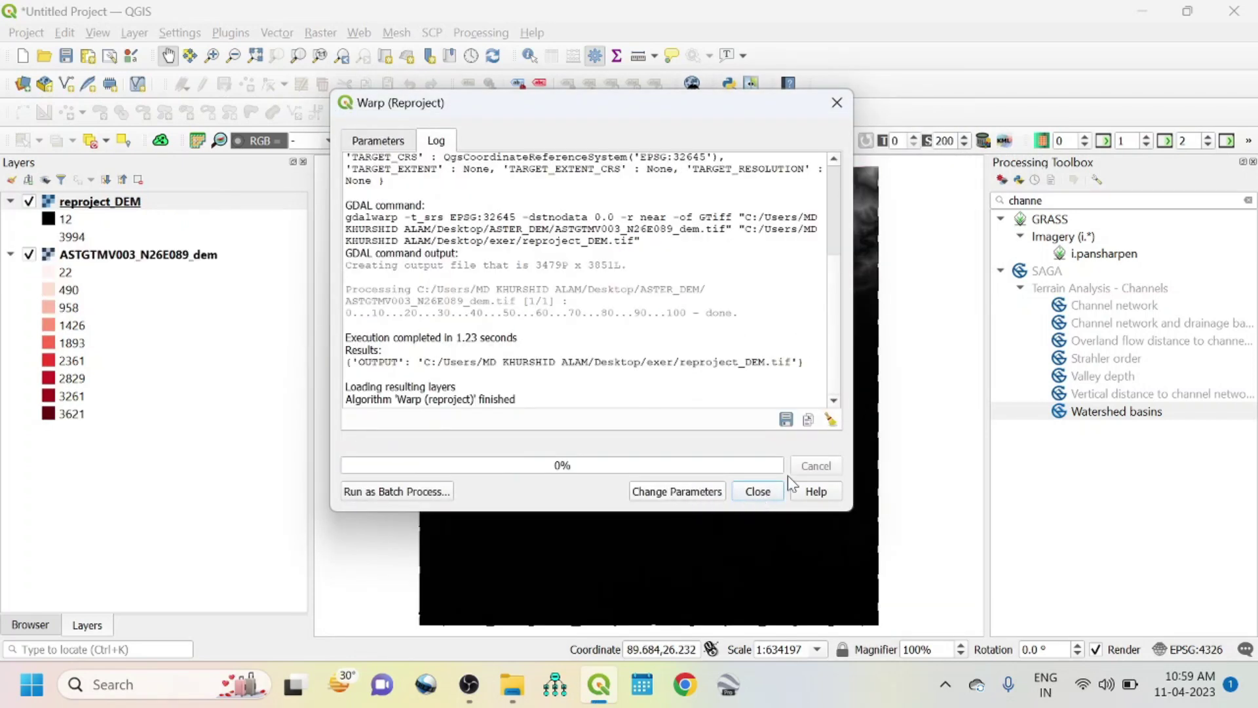
click(759, 492)
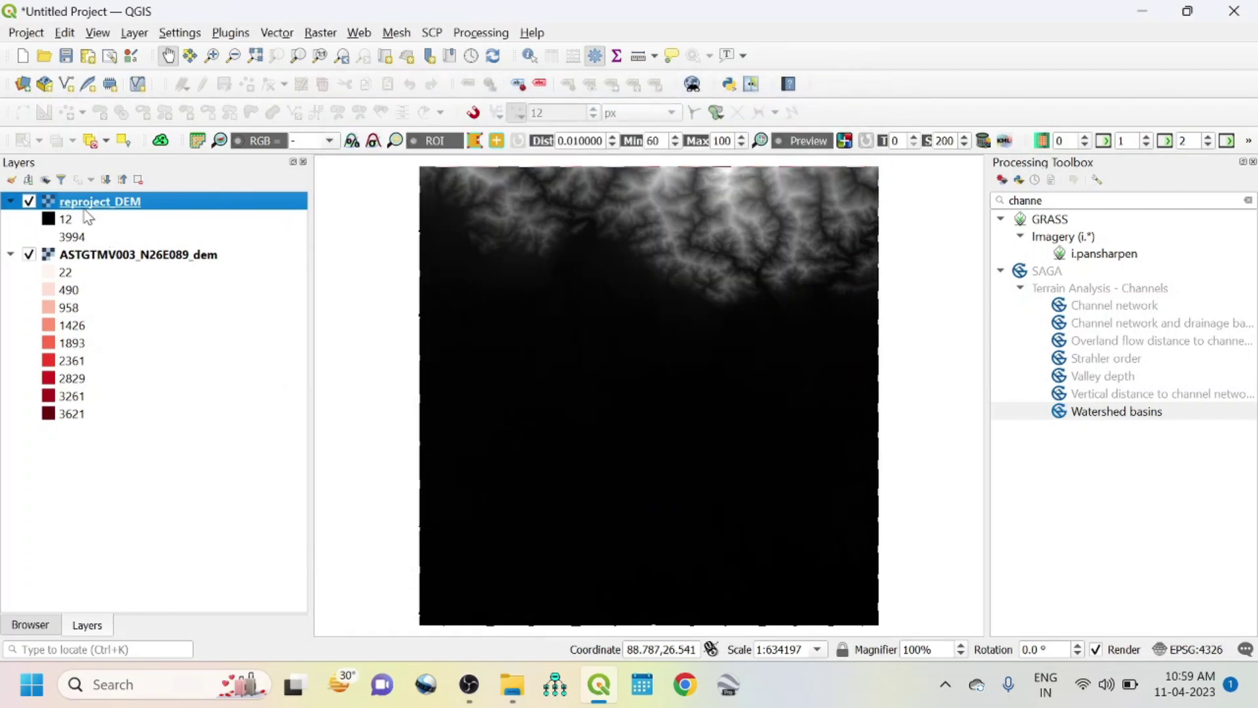
Zoom to the reproject_DEM layer and set the project CRS to WGS 84 / UTM zone 45N (EPSG:32645).
right_click(83, 209)
click(93, 212)
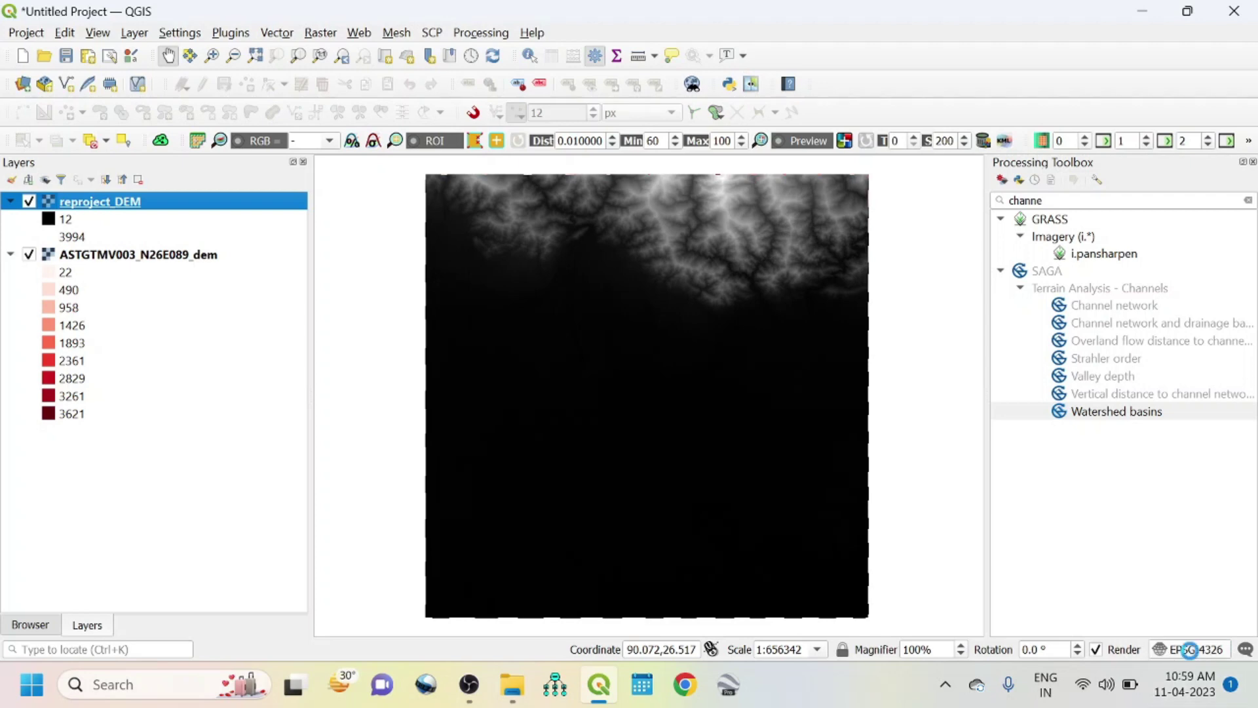
click(1195, 655)
click(511, 159)
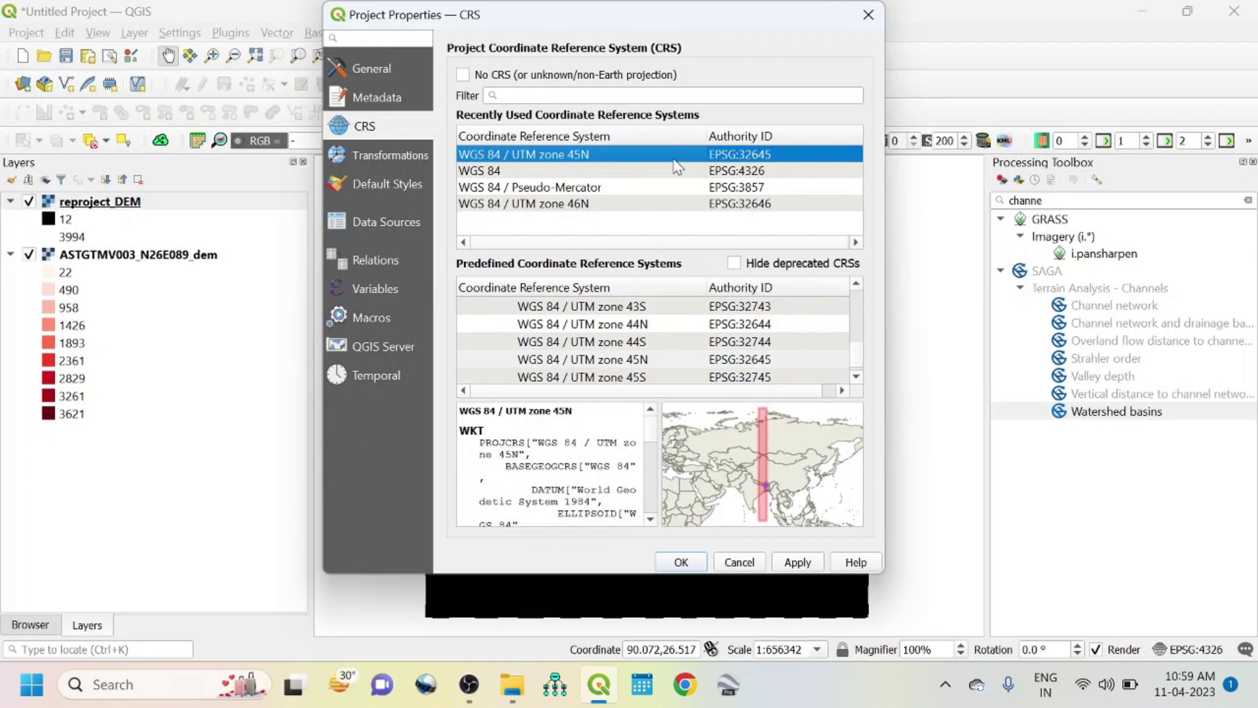
click(798, 562)
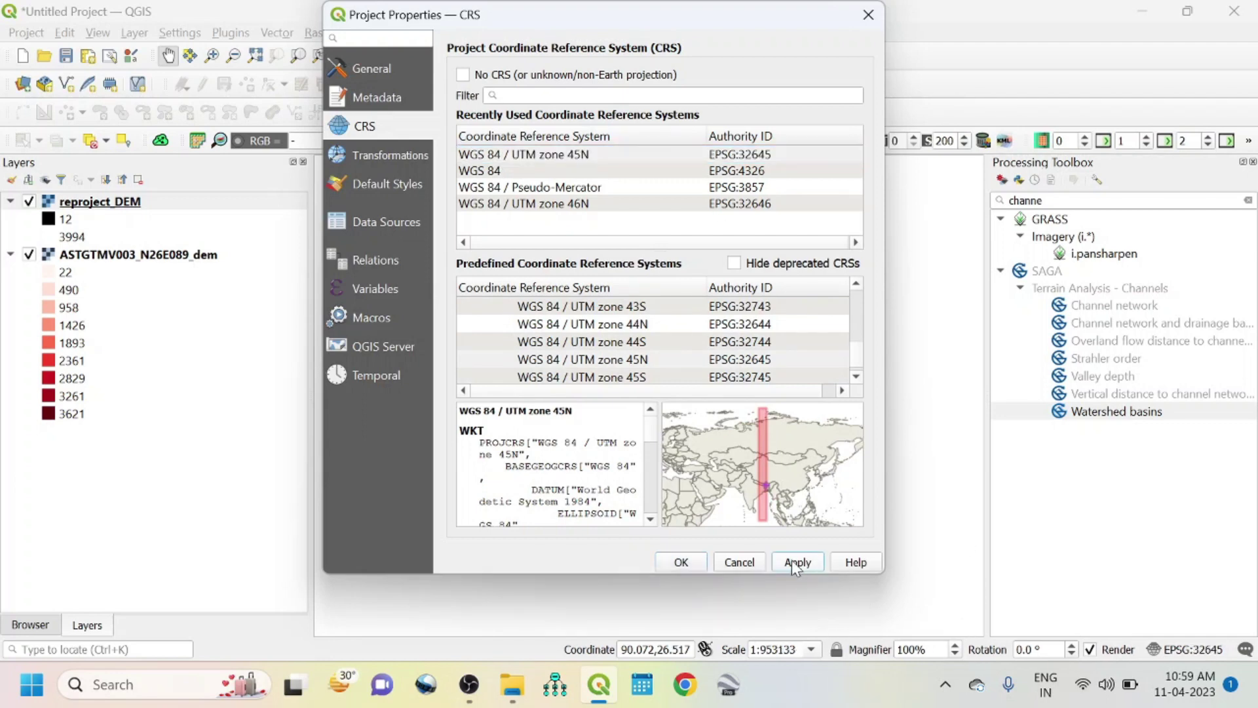
click(682, 562)
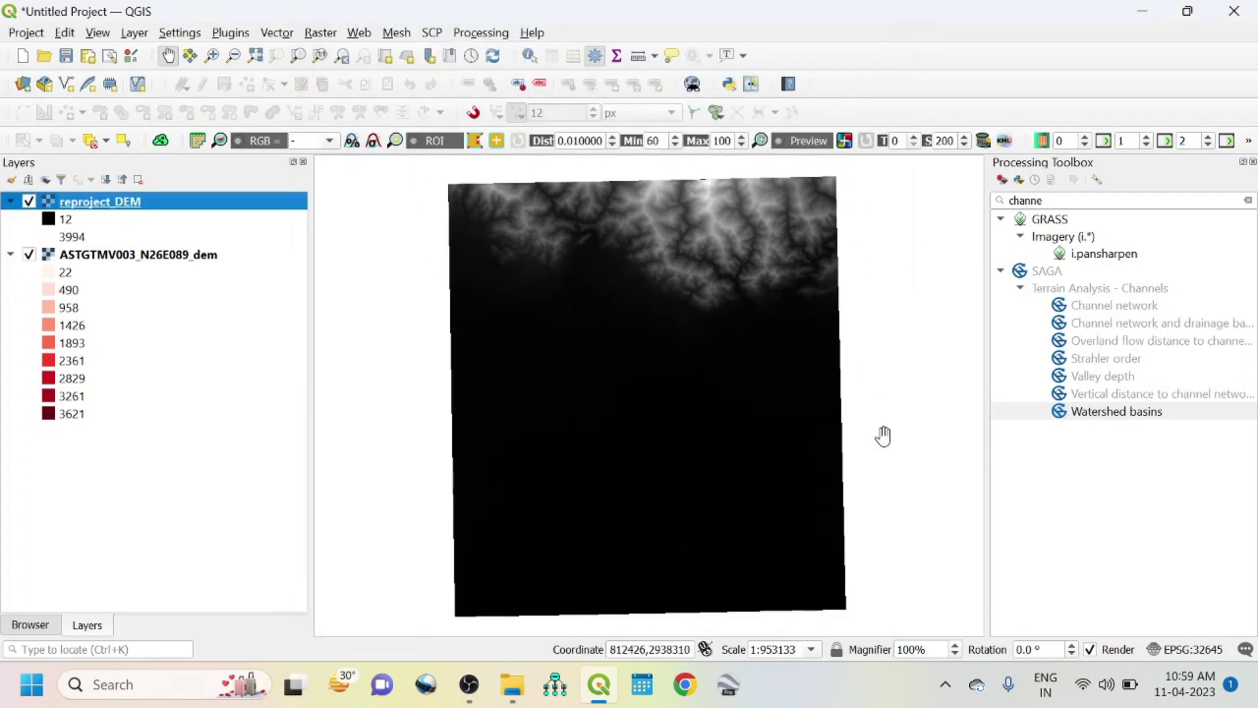
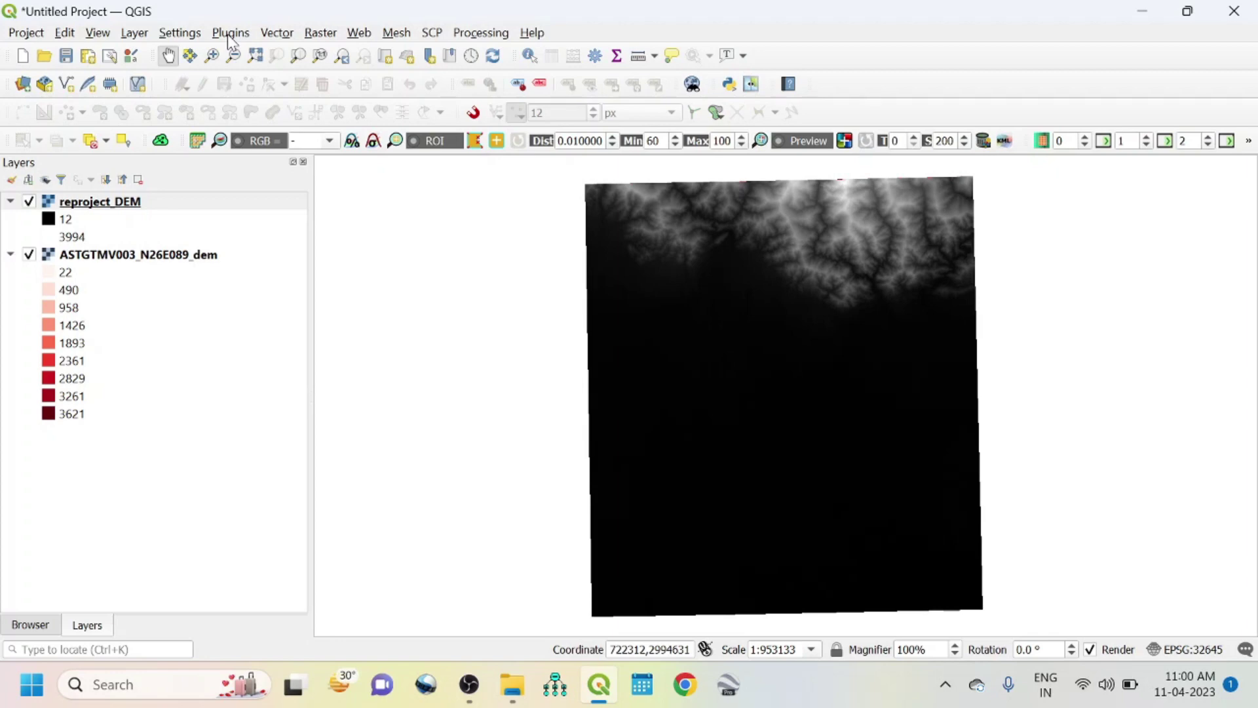
Look over the list of available plugins in the plugin manager.
click(227, 34)
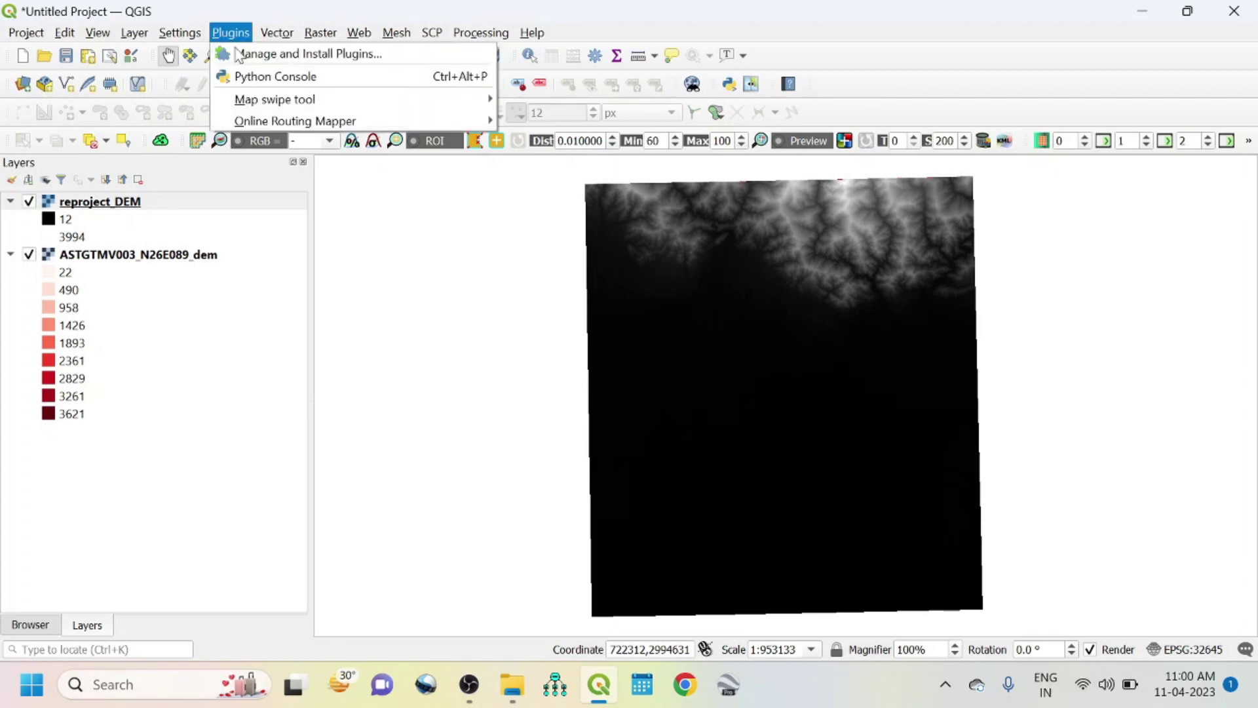
click(250, 54)
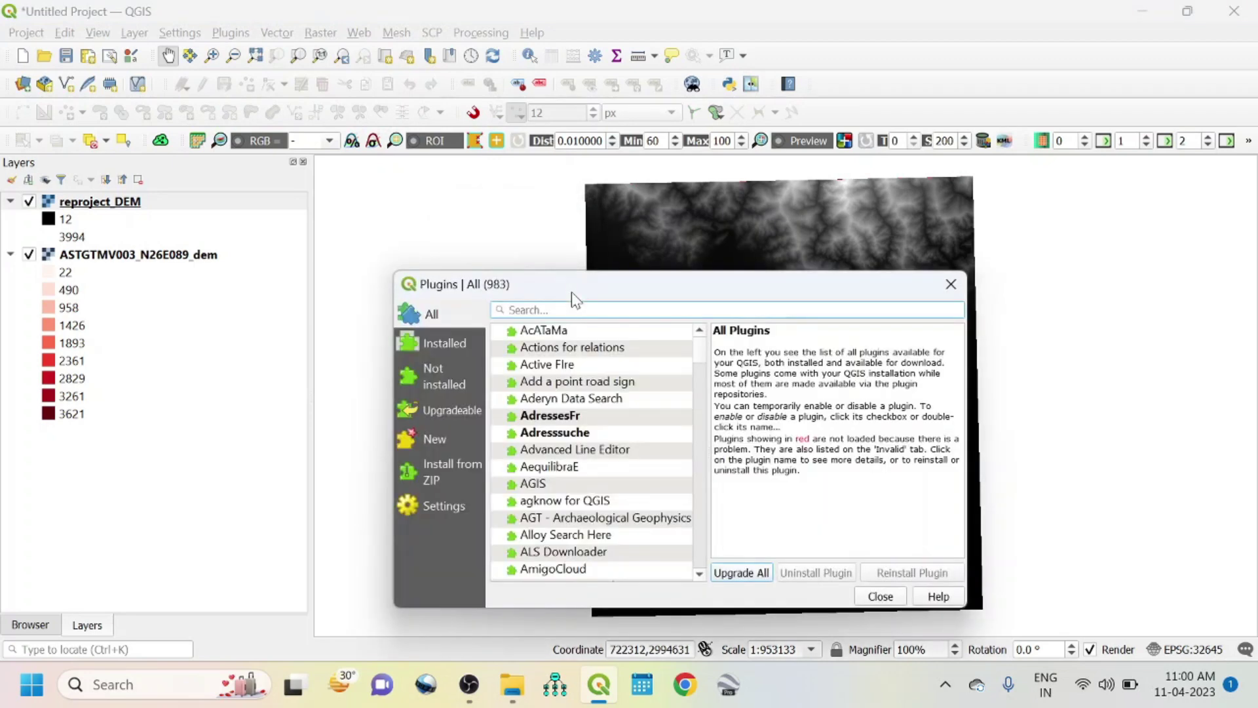
click(951, 286)
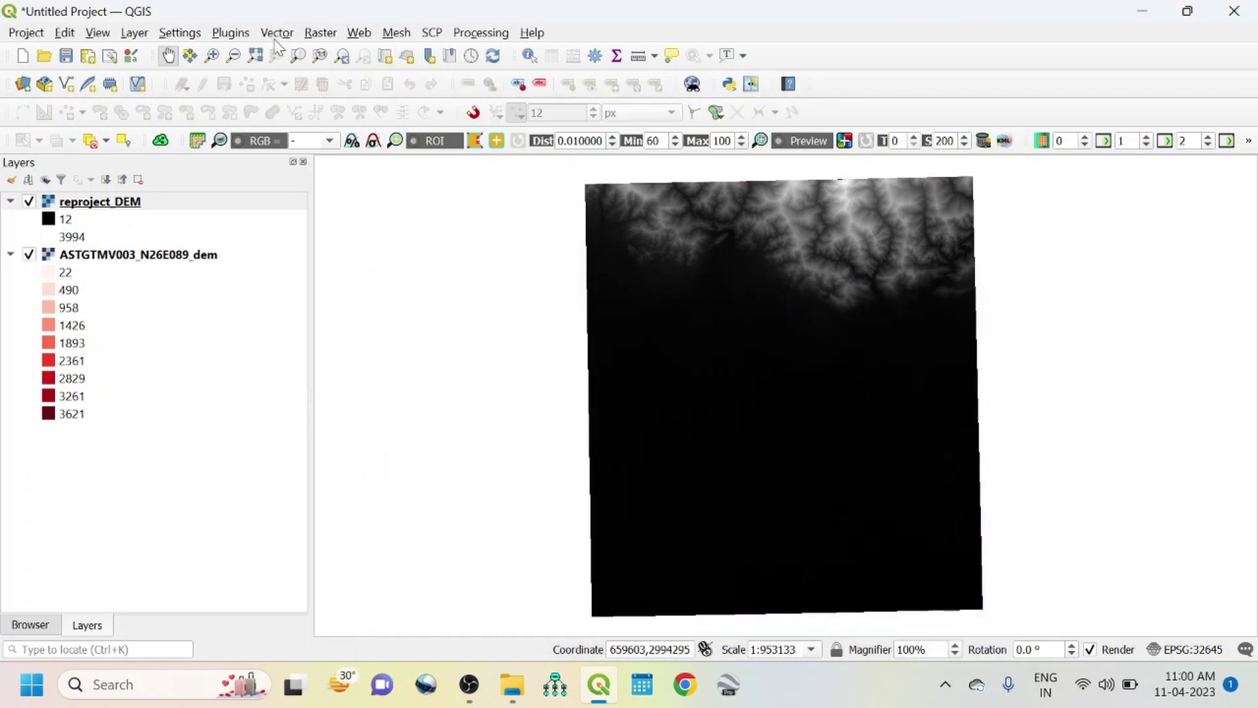
Display the Processing Toolbox.
click(481, 34)
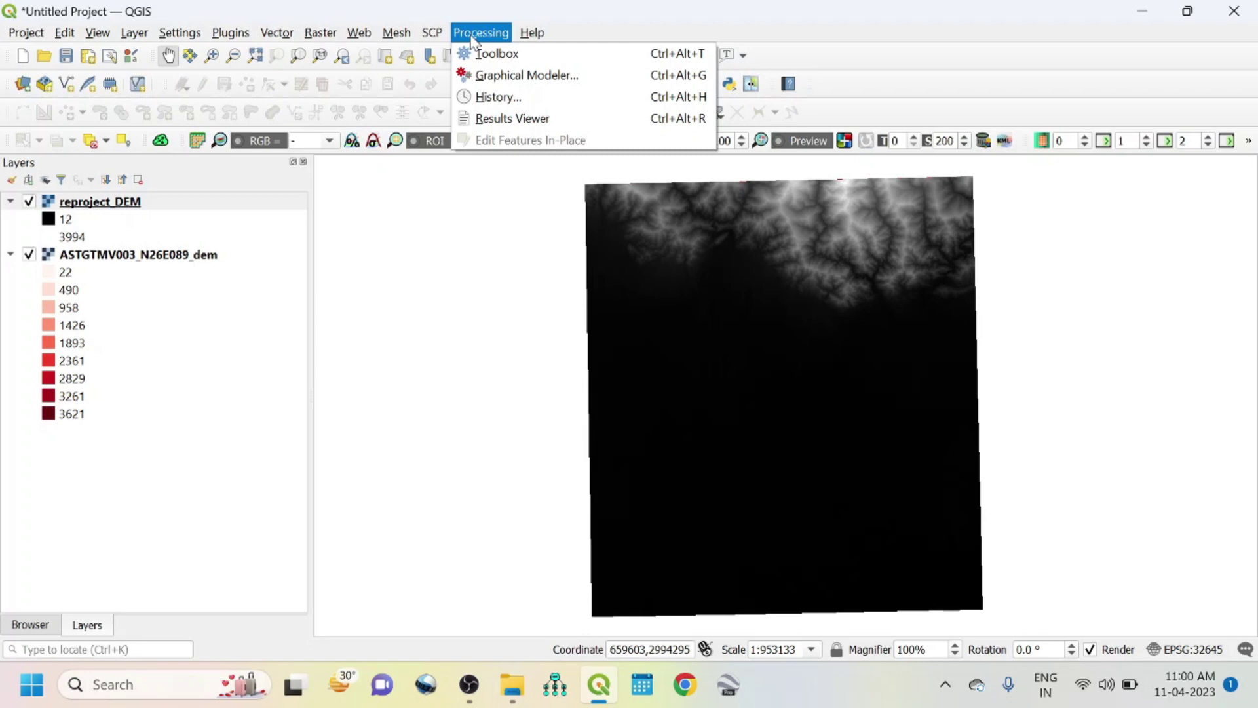
click(522, 59)
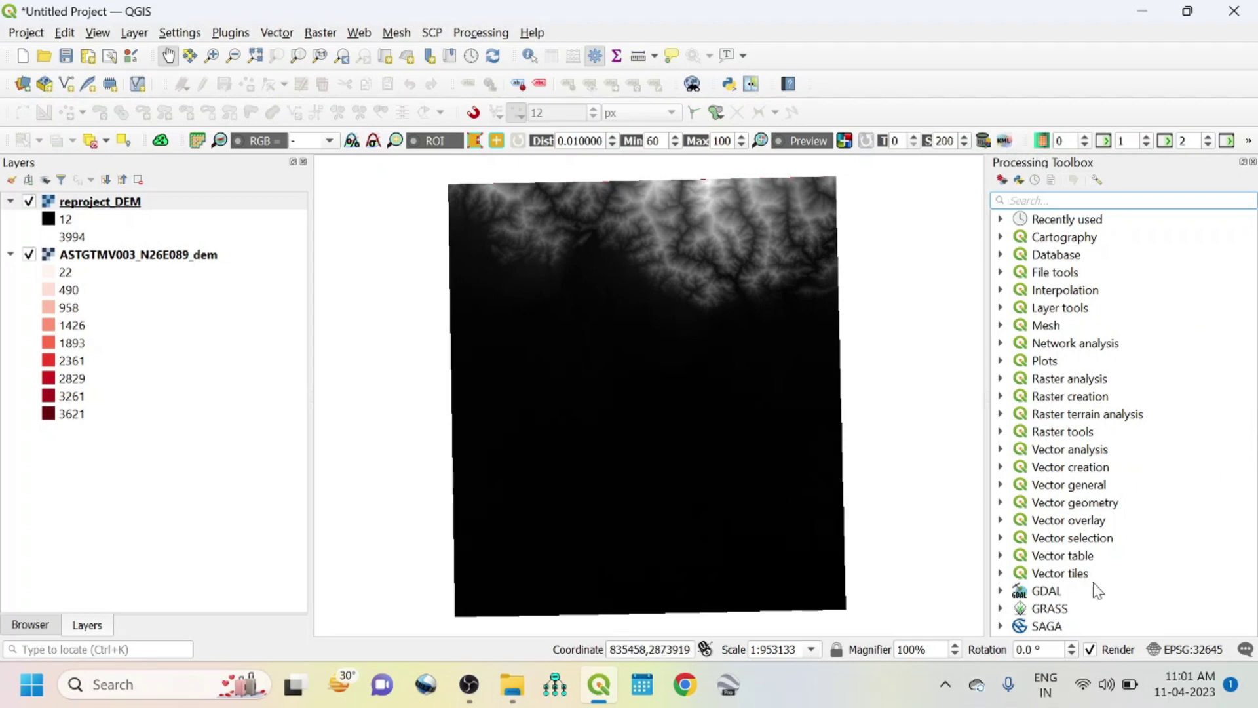
Find SAGA's Fill sinks (wang & liu) tool by searching the toolbox for fill, and open it.
click(1000, 627)
scroll(1126, 538, down, 7)
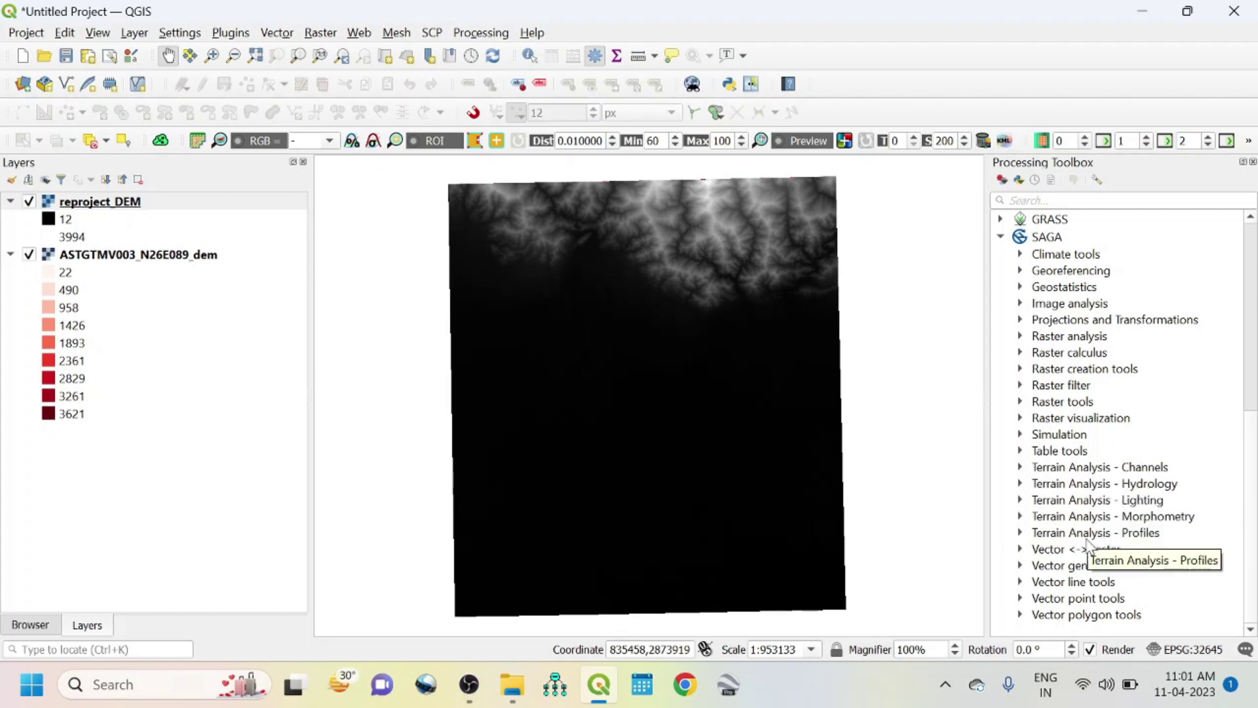
scroll(1101, 383, up, 3)
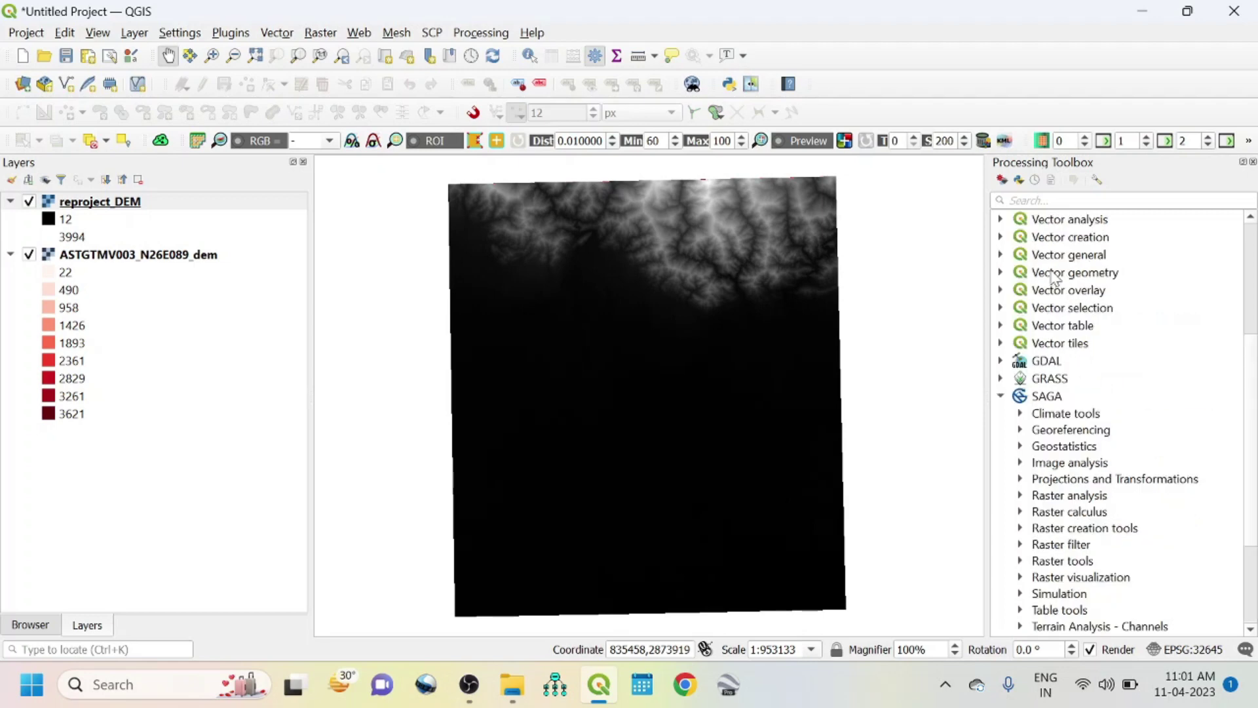
scroll(1050, 226, up, 3)
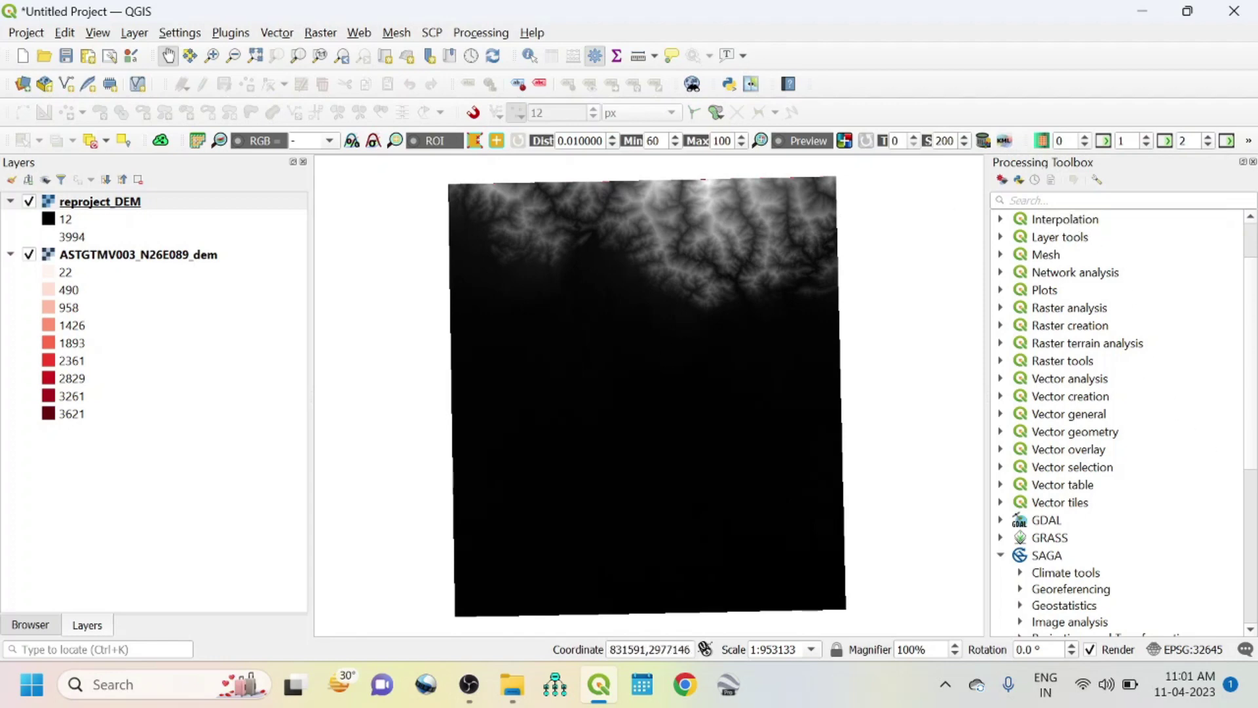
click(1049, 200)
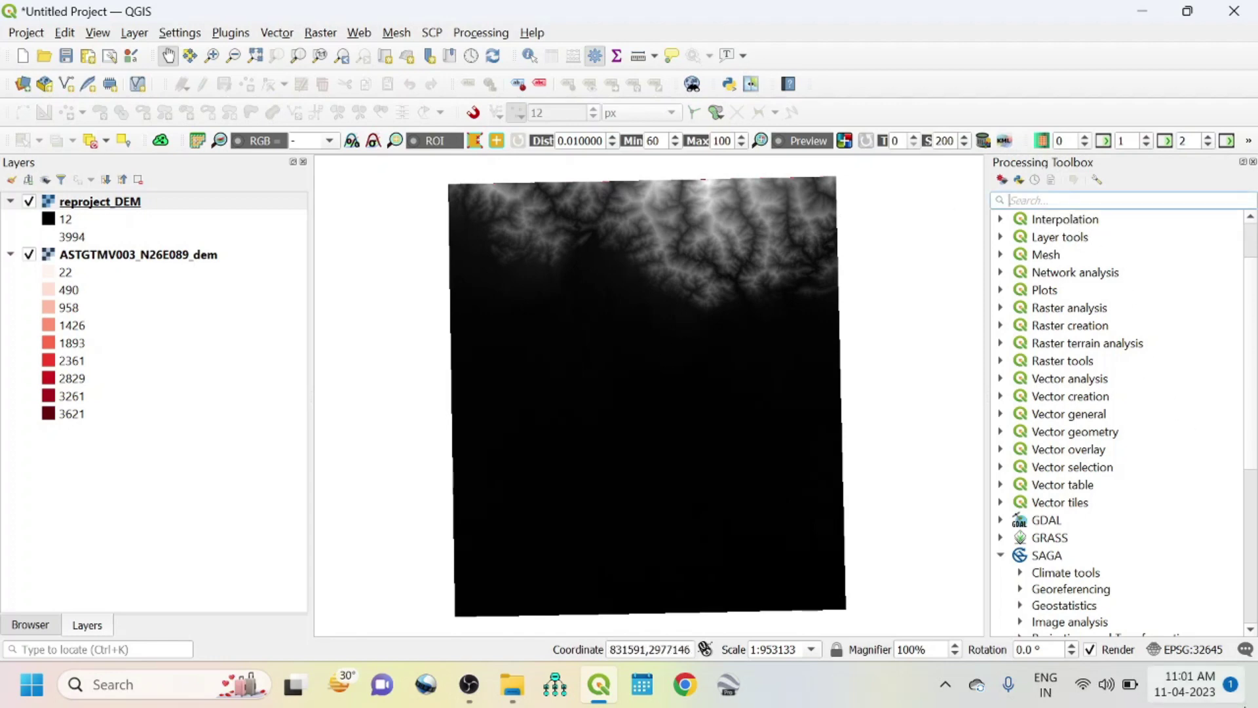
text(fil)
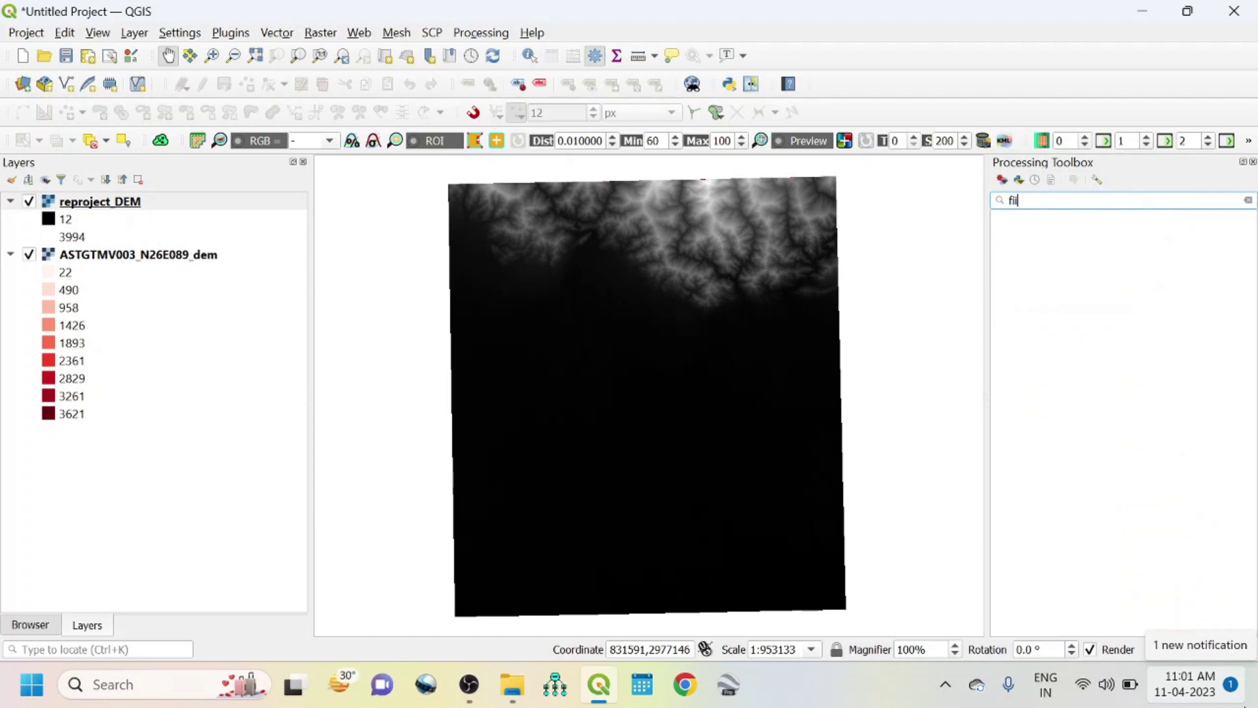
text(l)
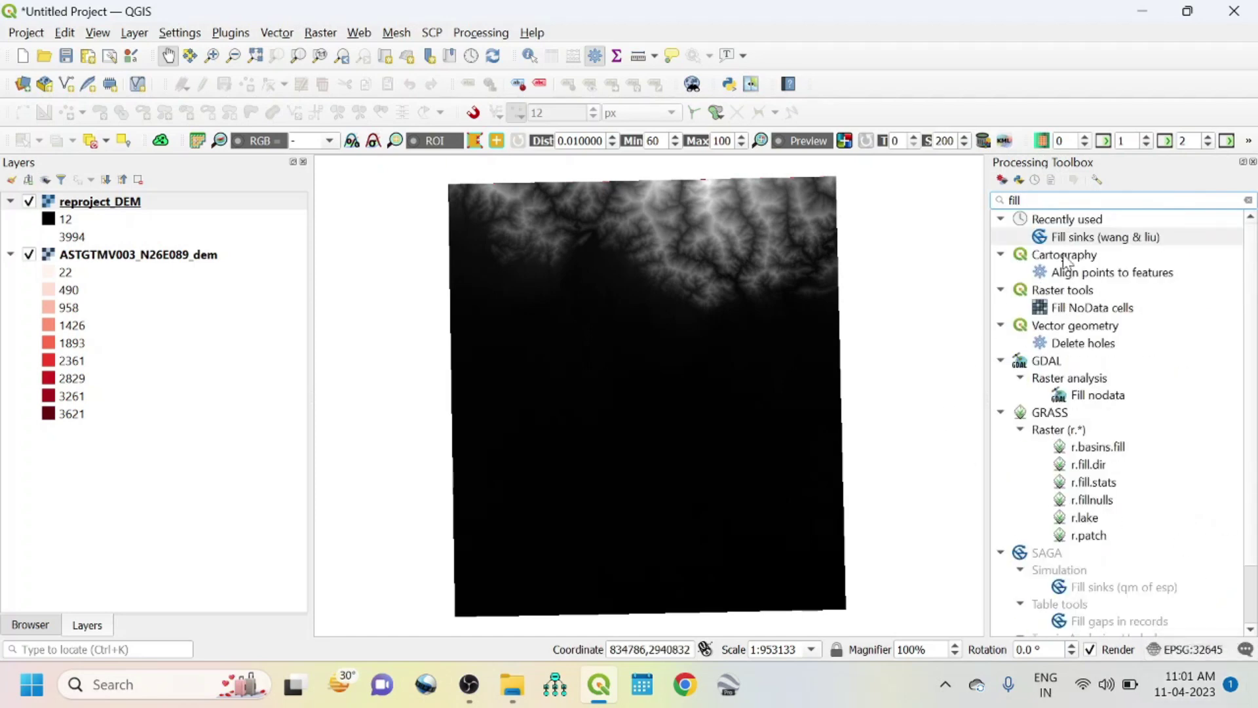
scroll(1128, 534, down, 1)
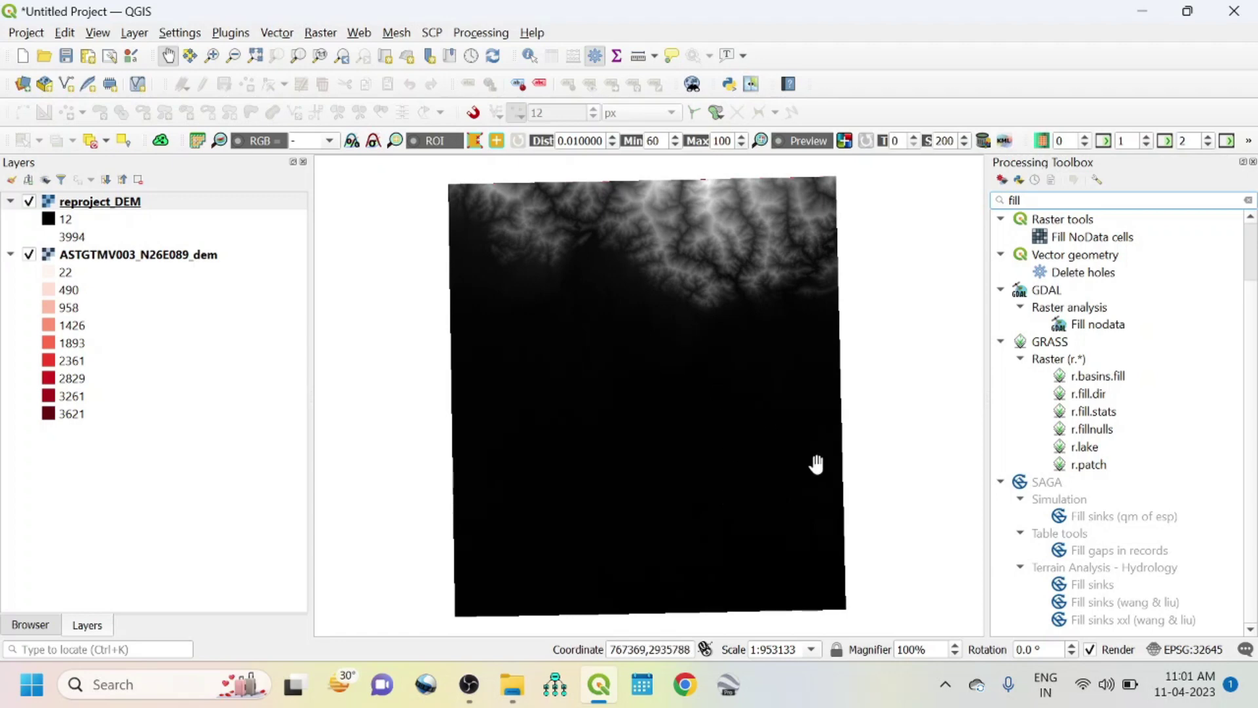
double_click(1108, 603)
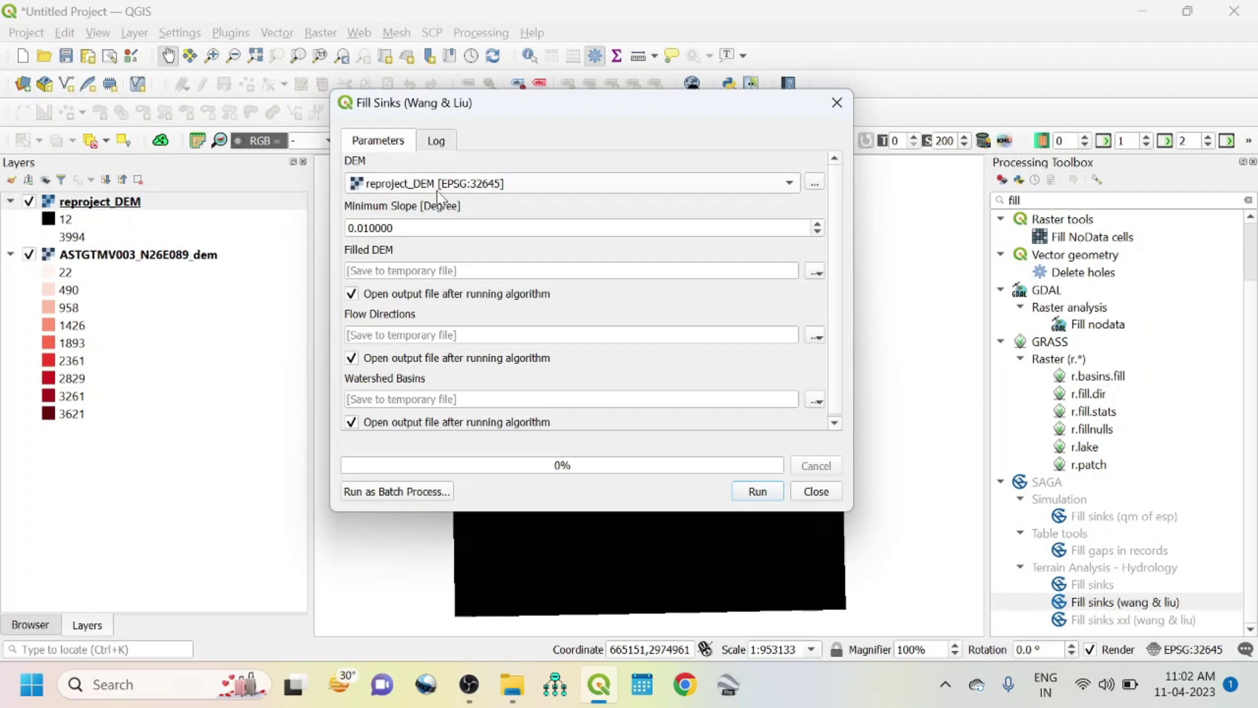
Remove the original ASTGTMV003_N26E089_dem layer from the project.
right_click(122, 255)
click(188, 416)
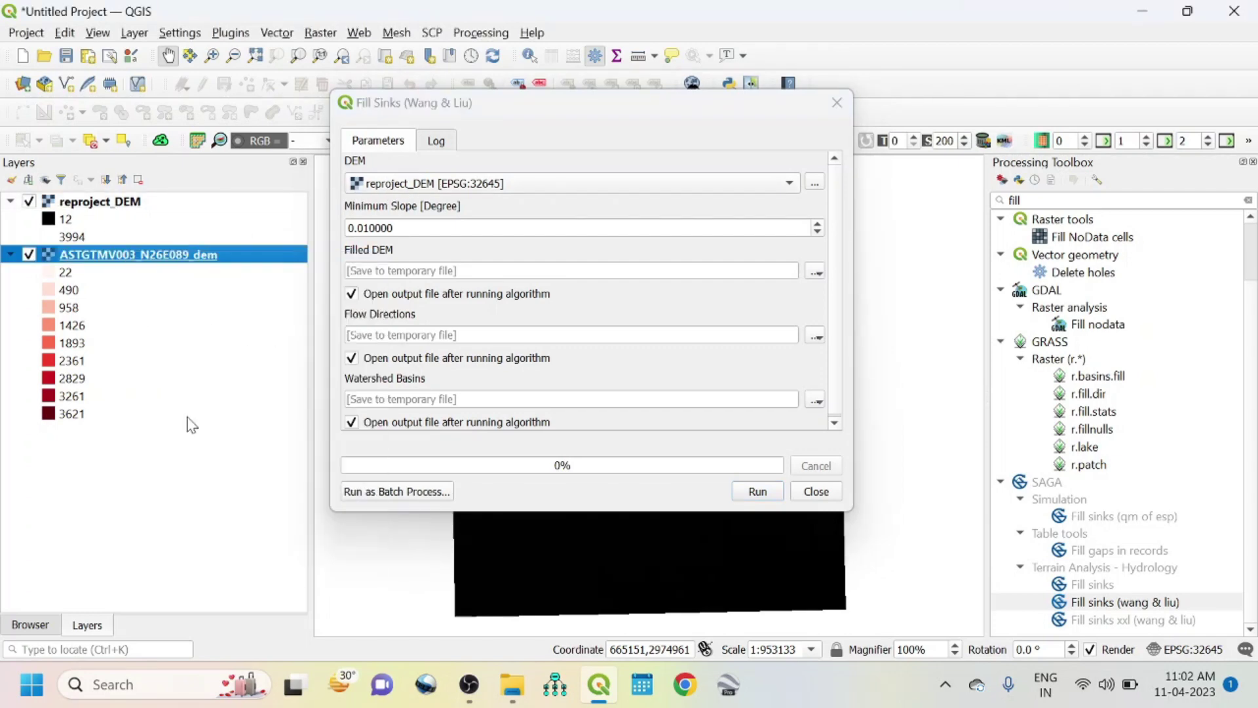
click(634, 365)
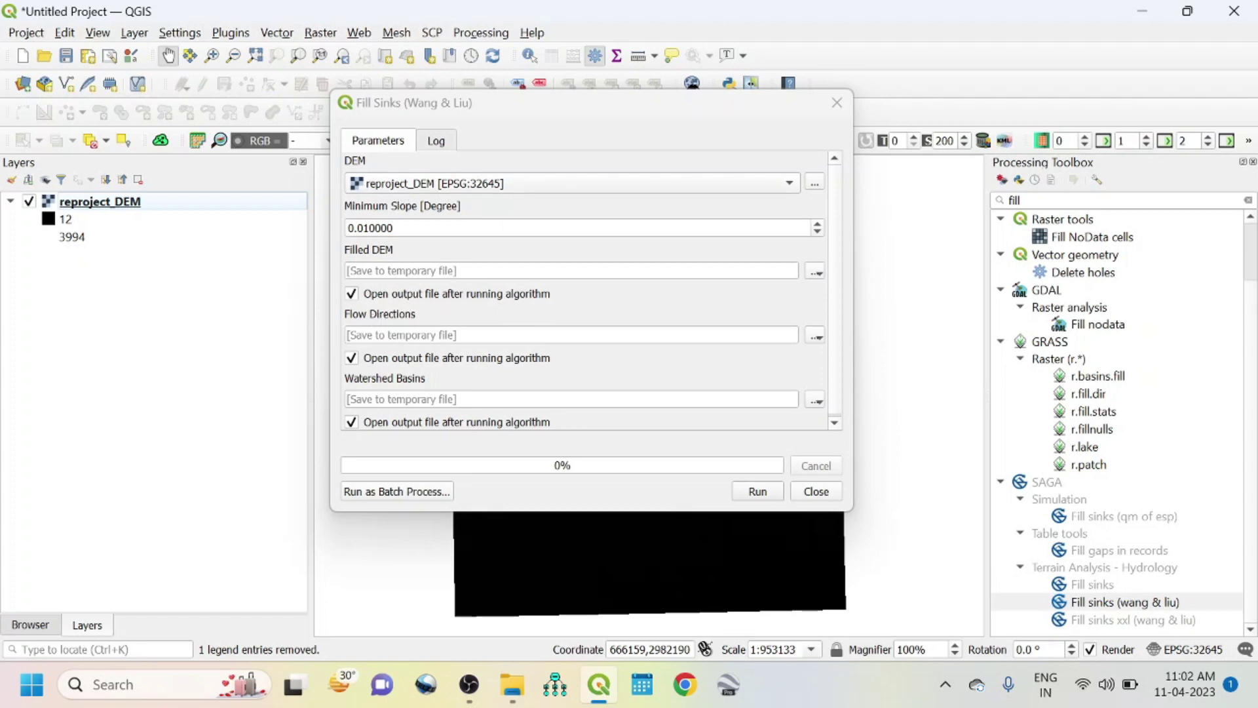
Turn off opening the Flow Directions and Watershed Basins outputs after the Fill Sinks algorithm runs.
click(841, 258)
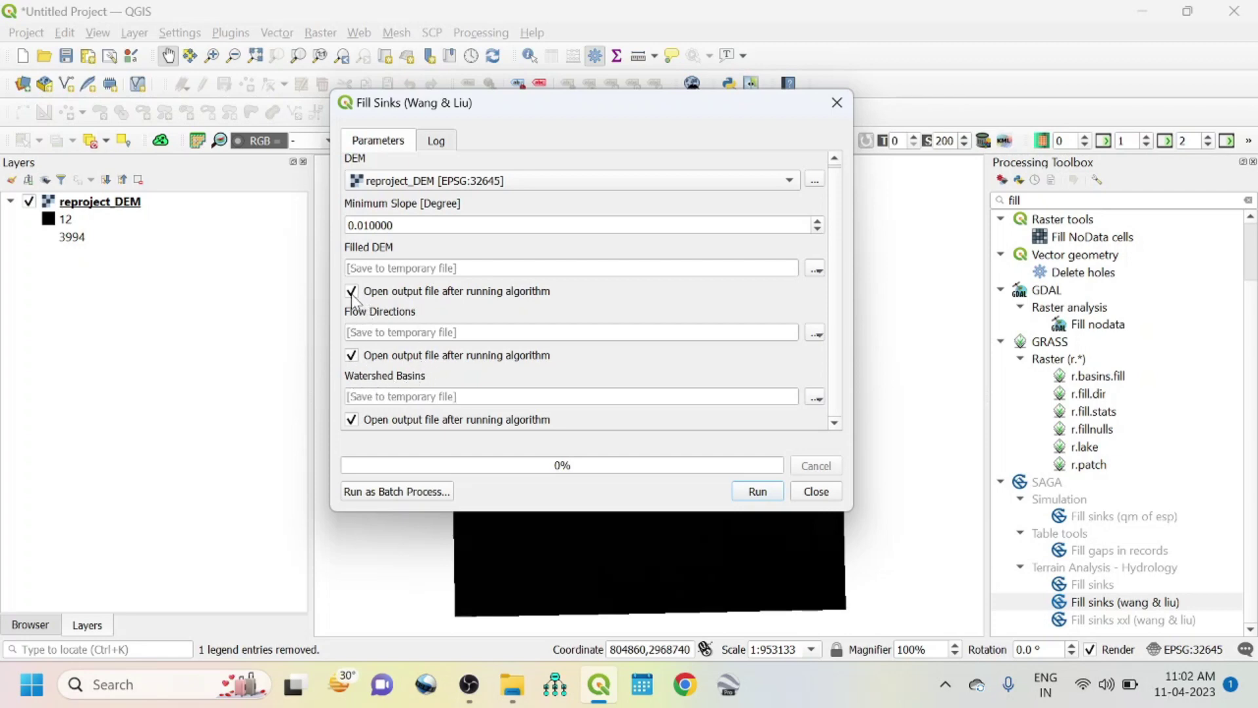
click(351, 356)
click(352, 420)
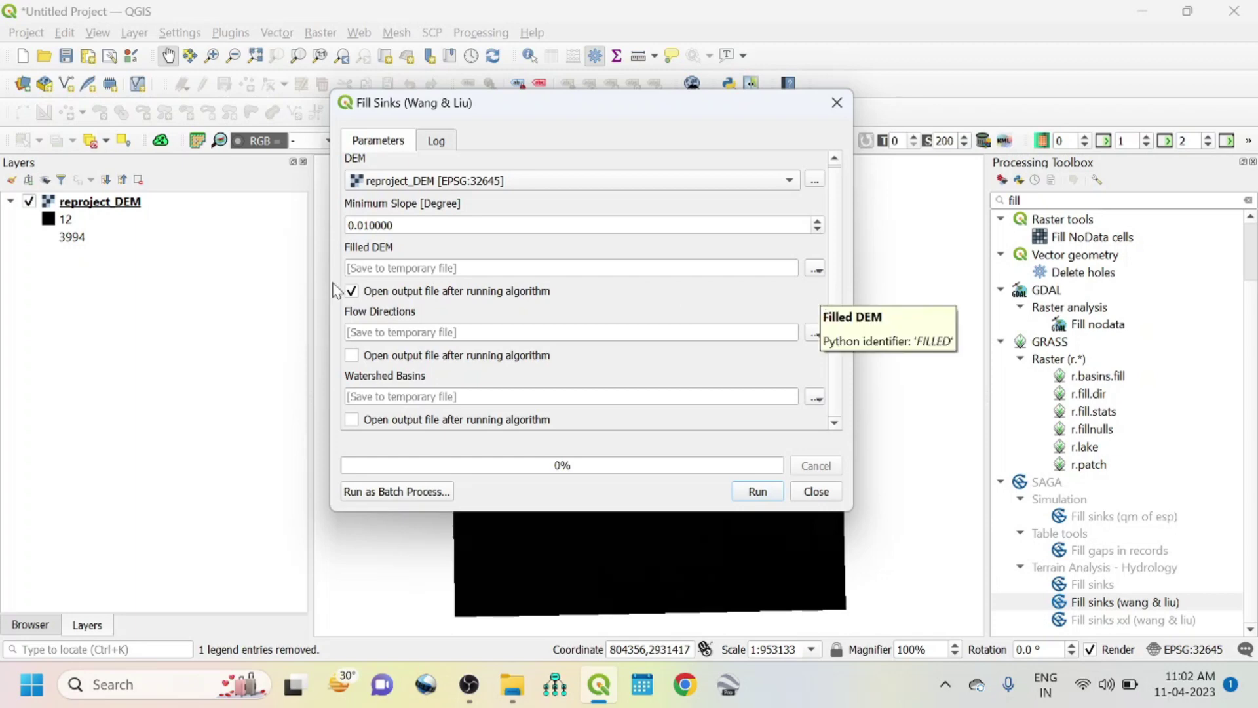
Save the Filled DEM output as Fill_DEM in the exer folder, run Fill Sinks on reproject_DEM and close the tool.
click(814, 268)
click(839, 311)
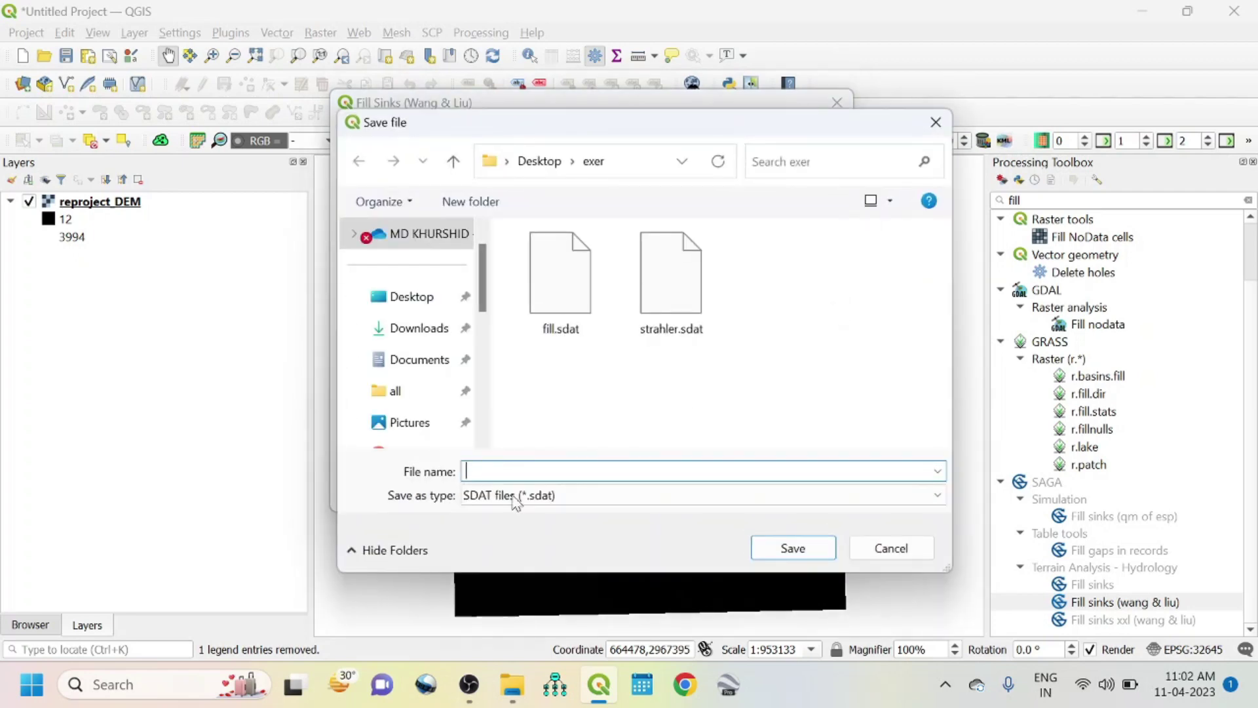
text(F)
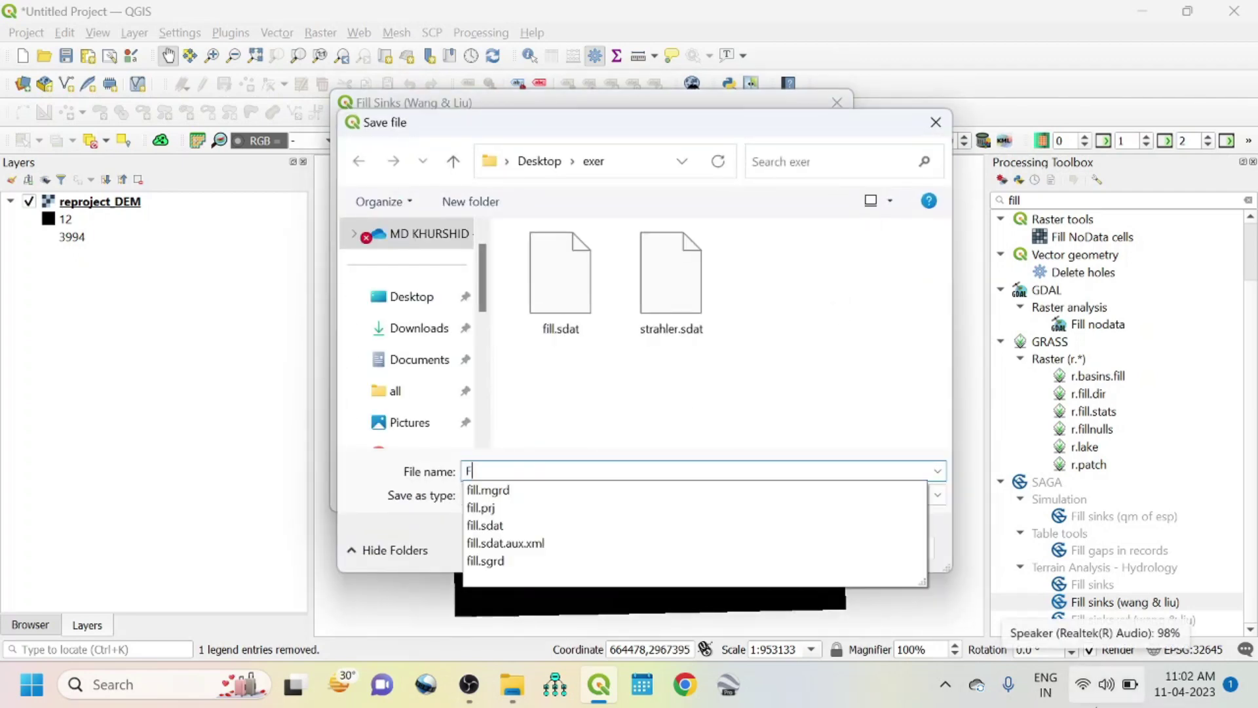
text(ill_DEM)
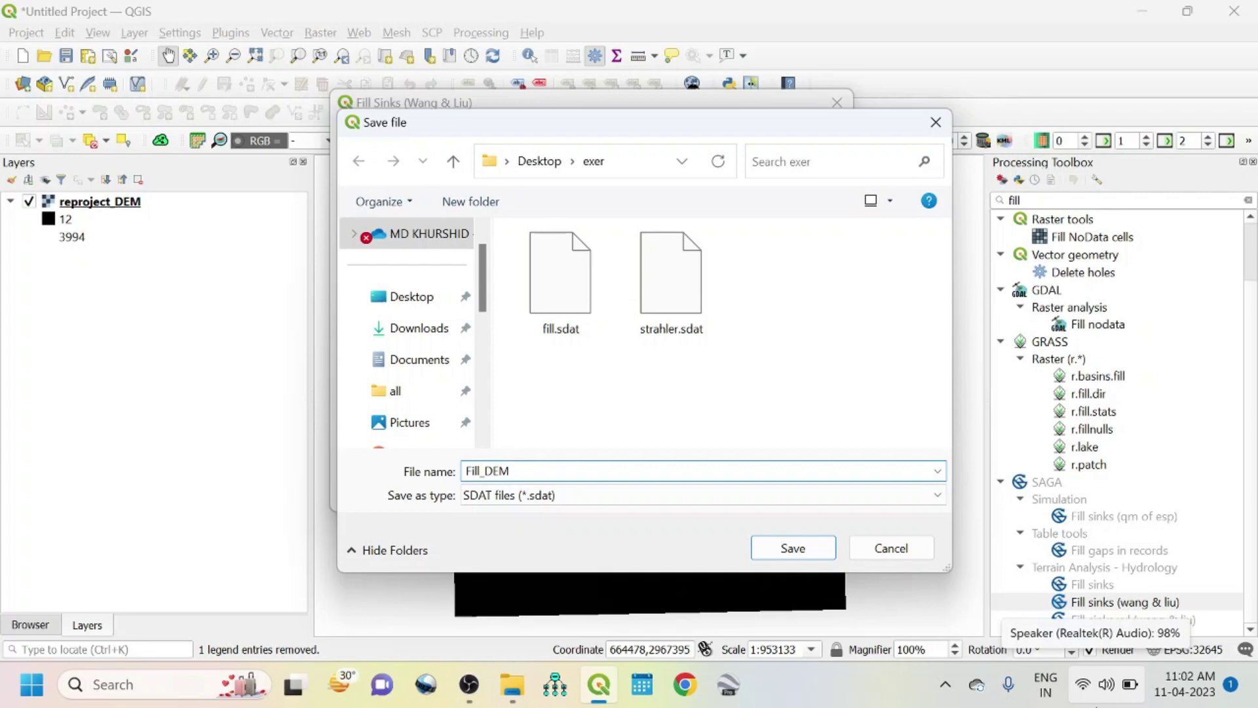
click(816, 548)
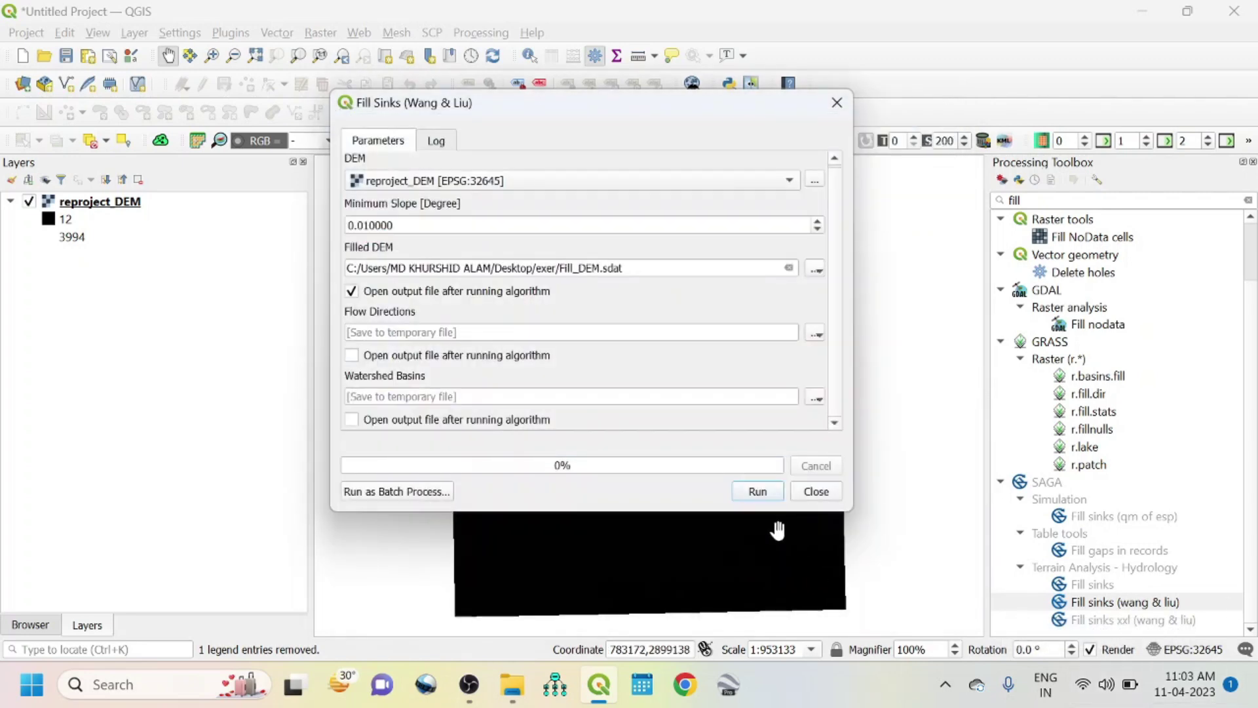
click(757, 492)
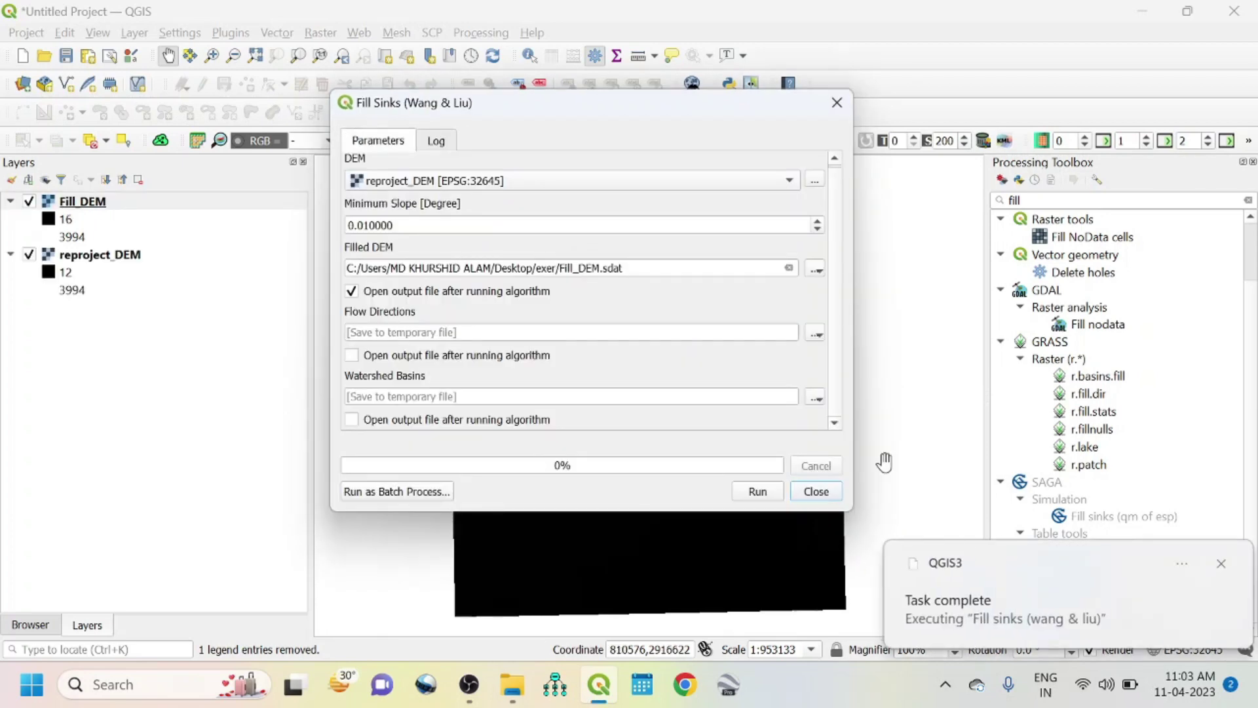
click(828, 497)
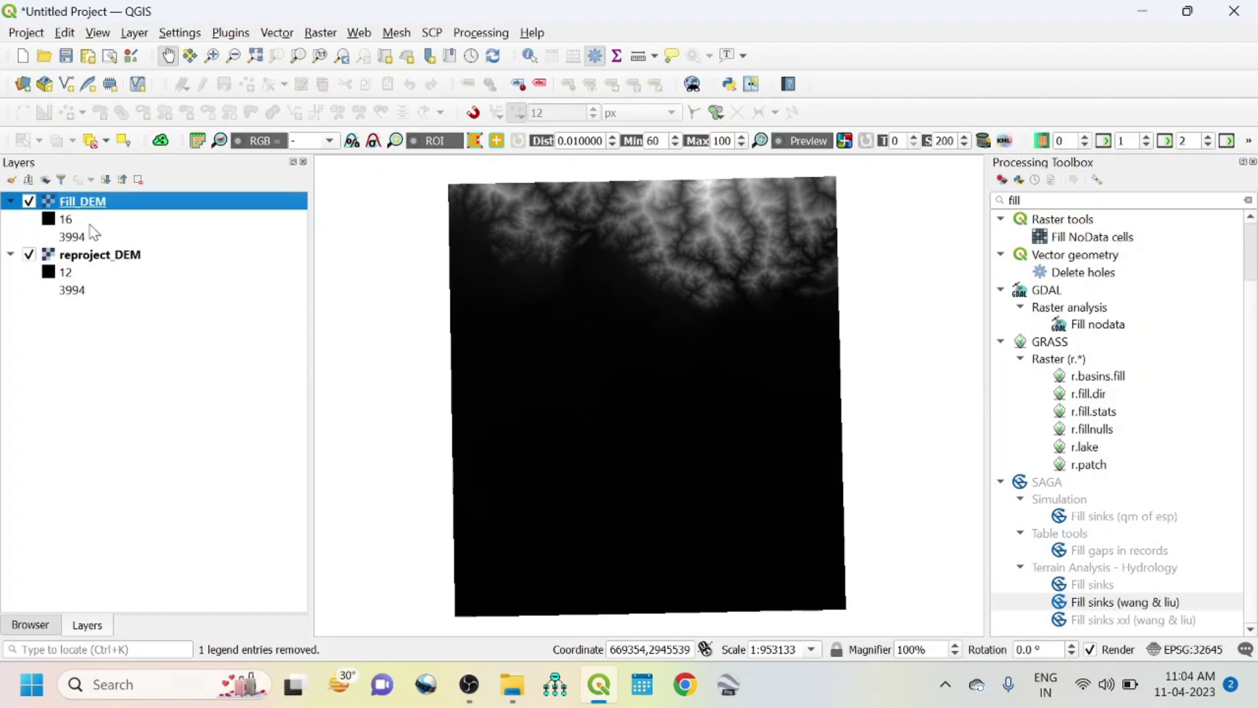
Search the toolbox for stra and open SAGA's Strahler order tool.
double_click(1014, 200)
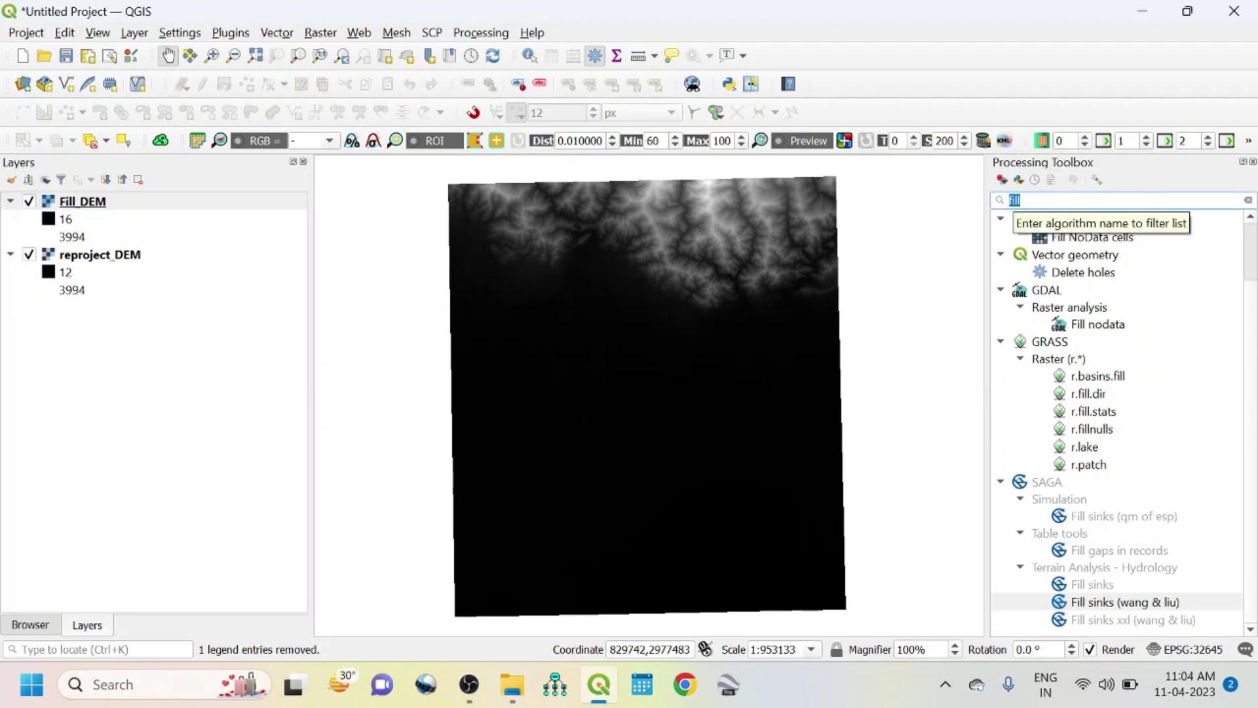
text(s)
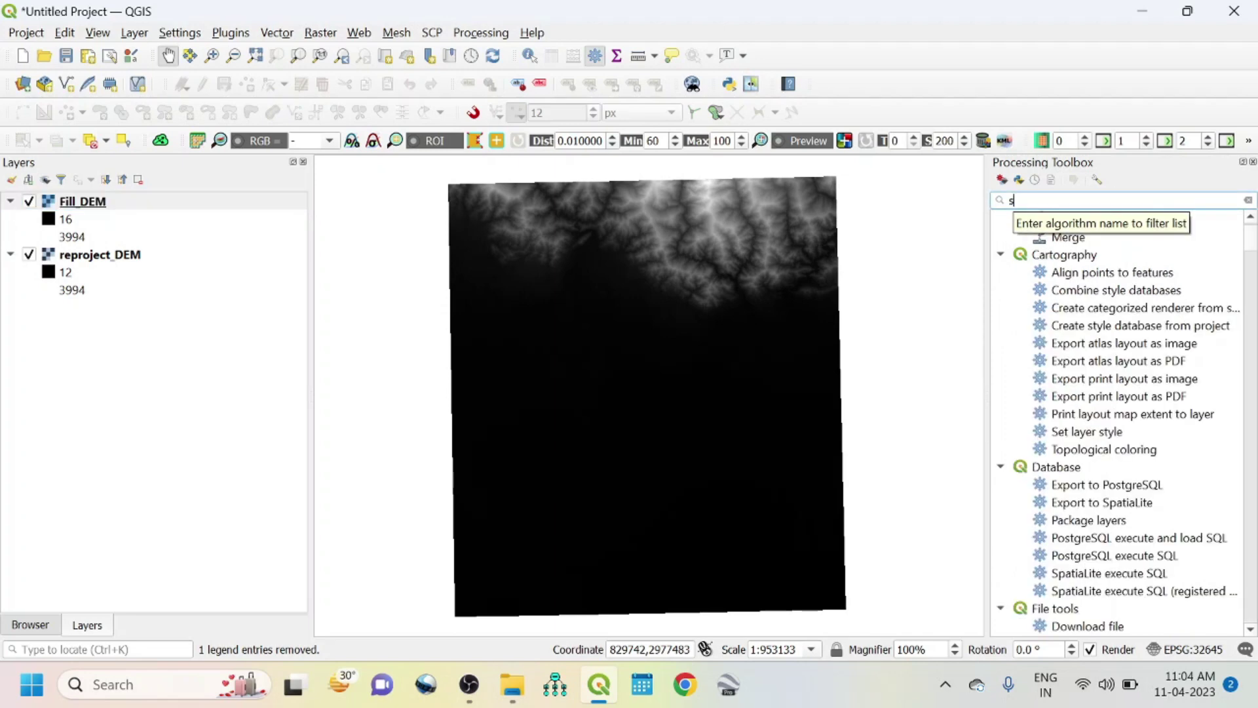
text(tra)
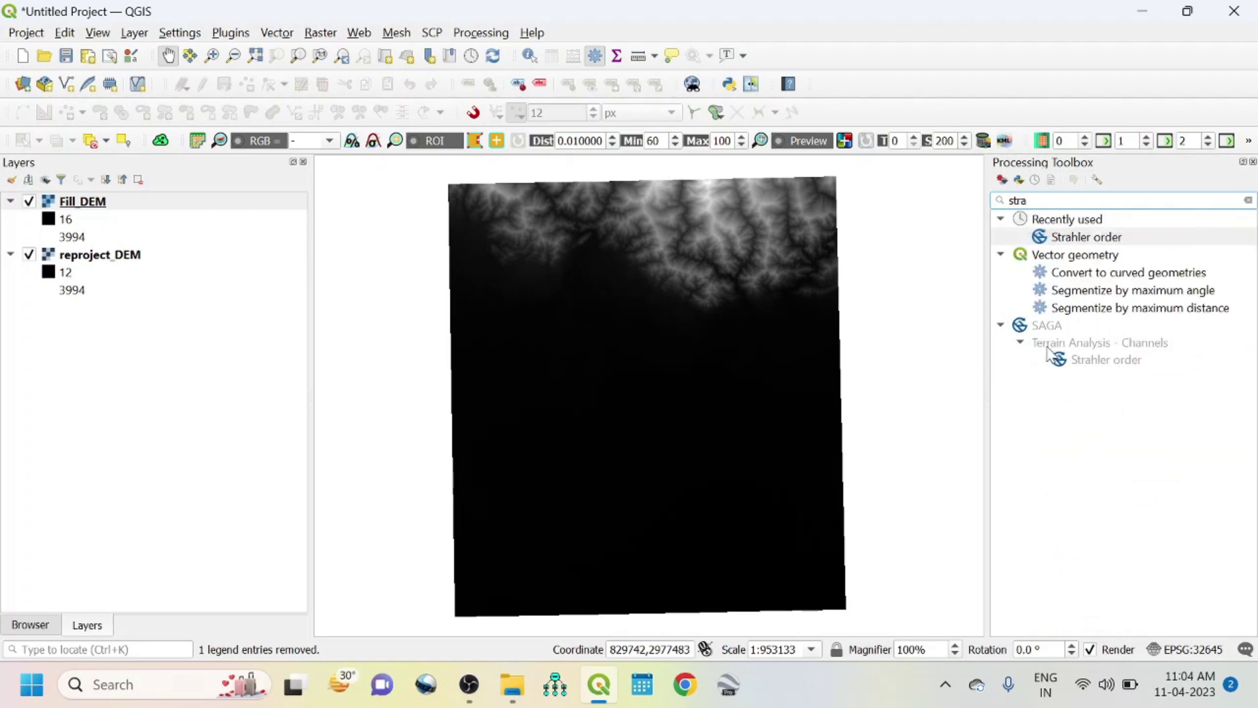
double_click(1093, 362)
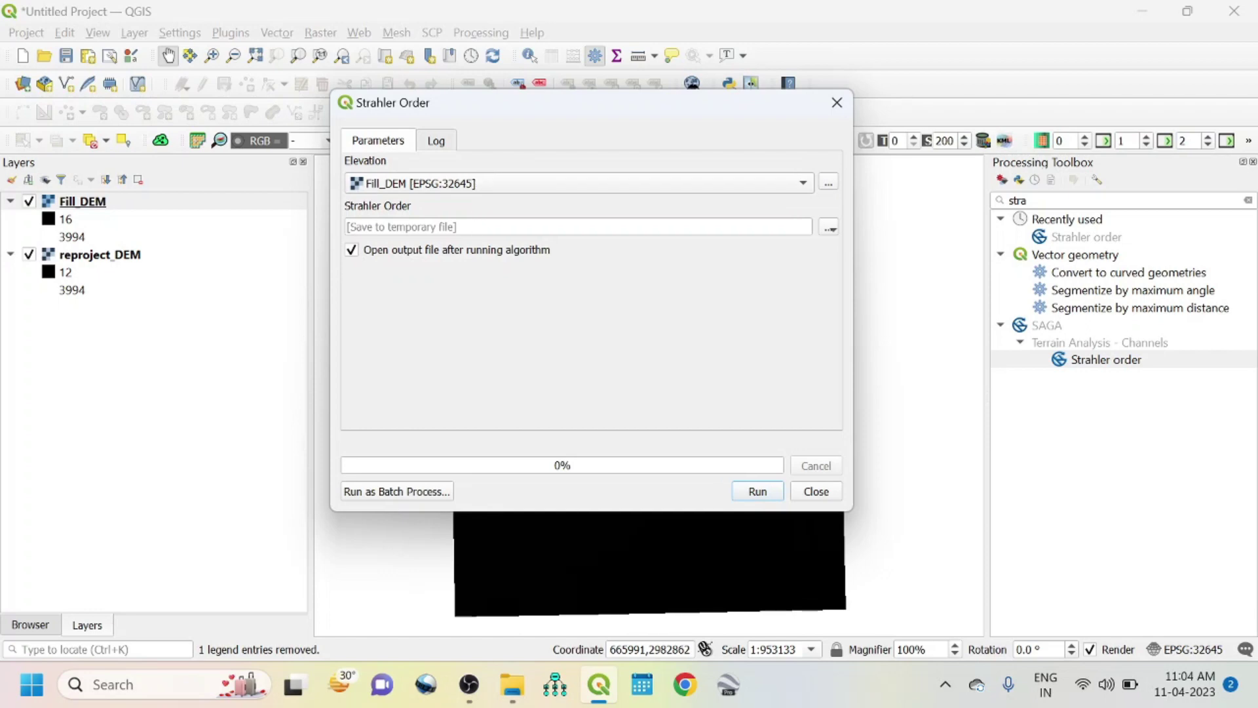
Save the Strahler Order output as Strahler_stream_order in the exer folder, run the tool on Fill_DEM and close it.
click(830, 229)
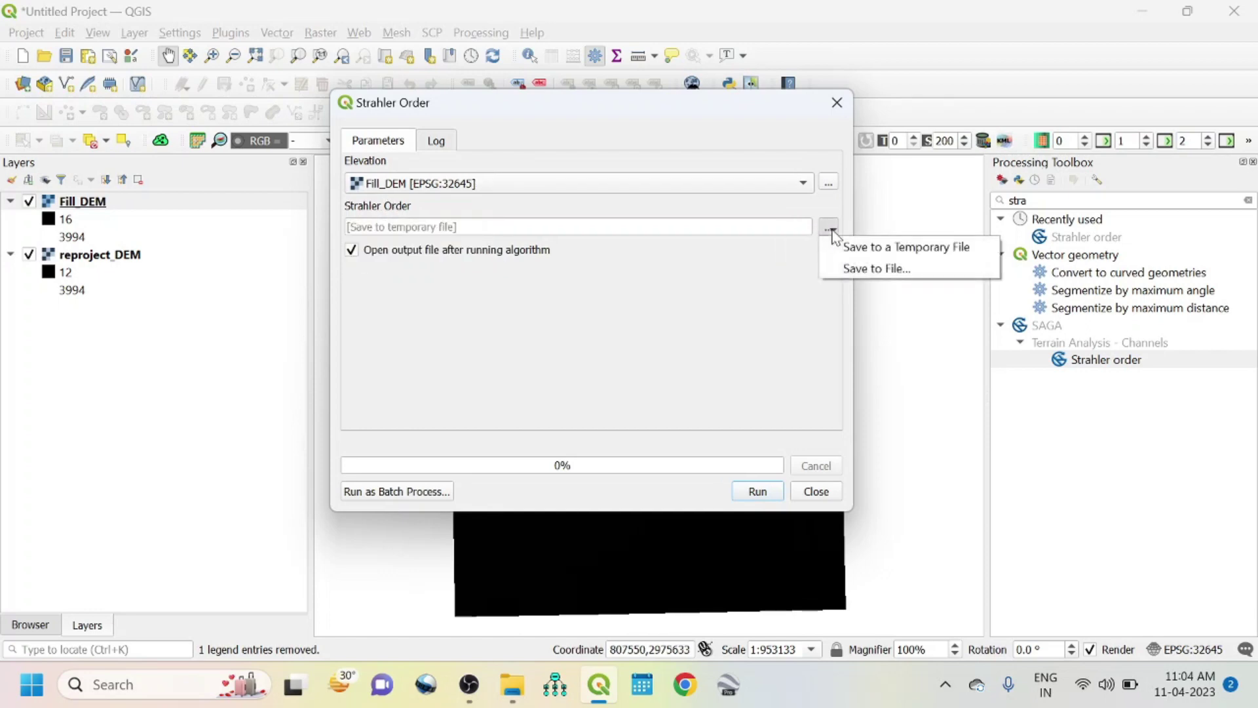
click(855, 270)
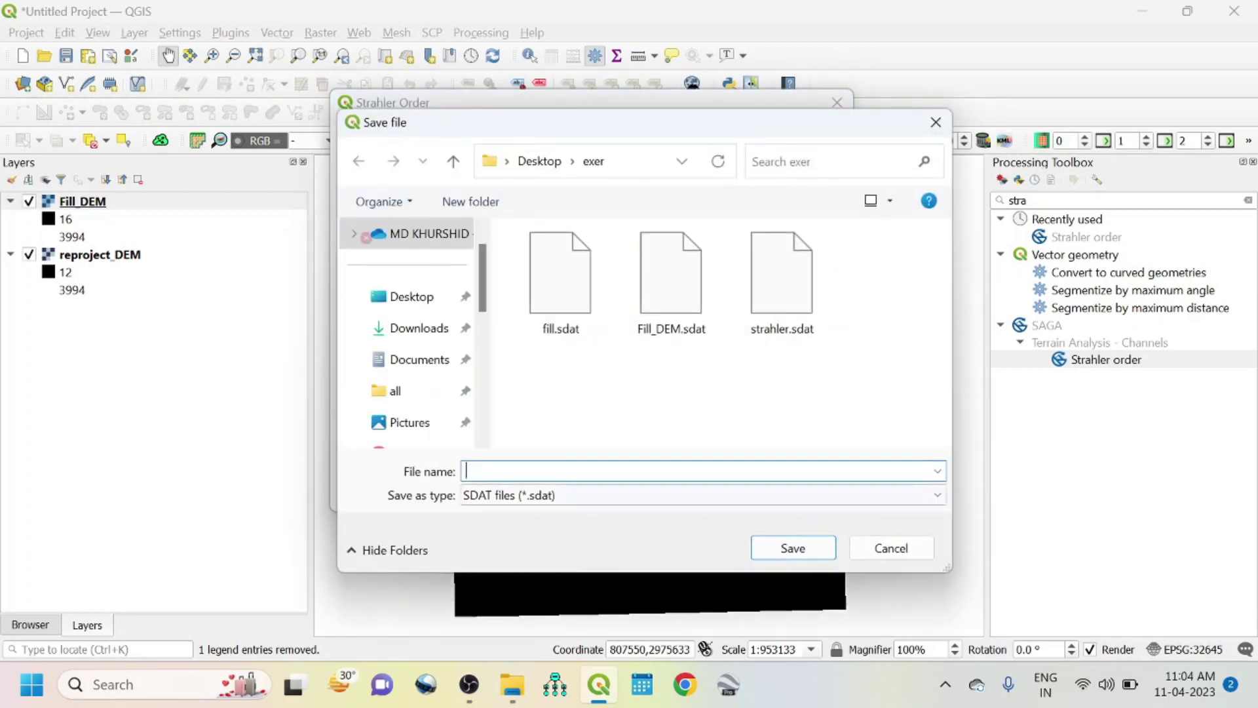
drag(594, 122, 610, 127)
text(Strahler)
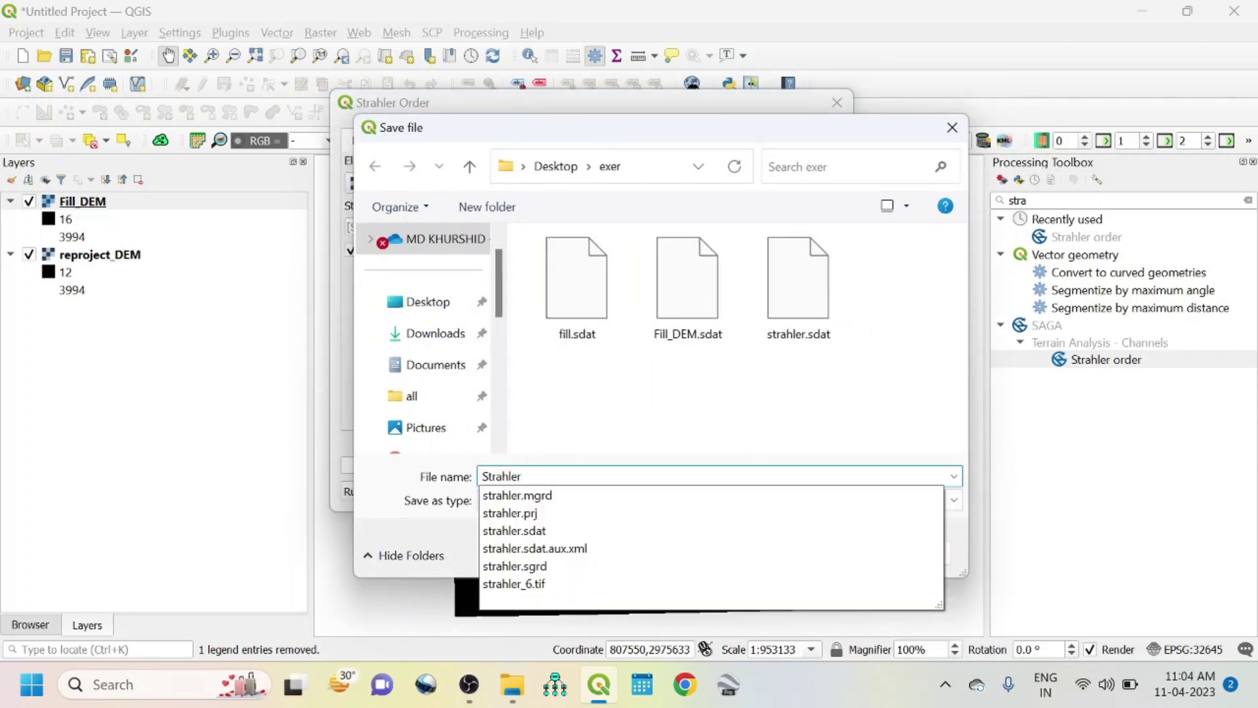
text(_stream_order)
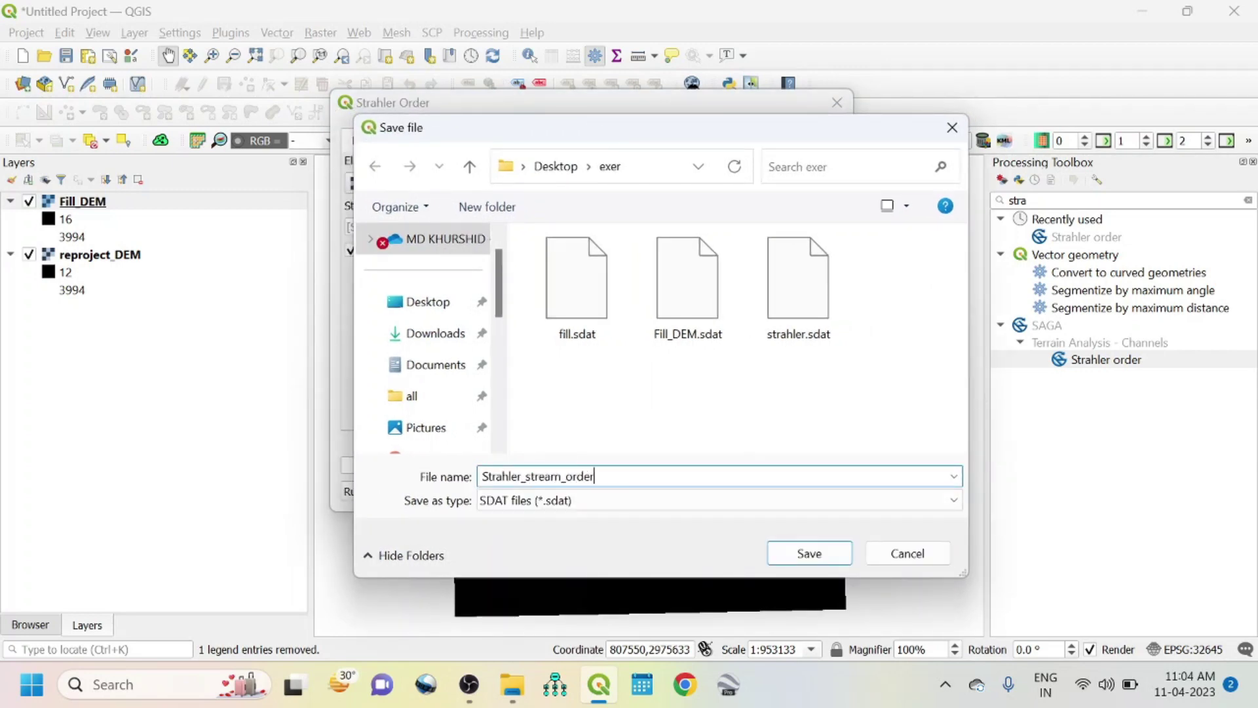
click(809, 554)
click(768, 493)
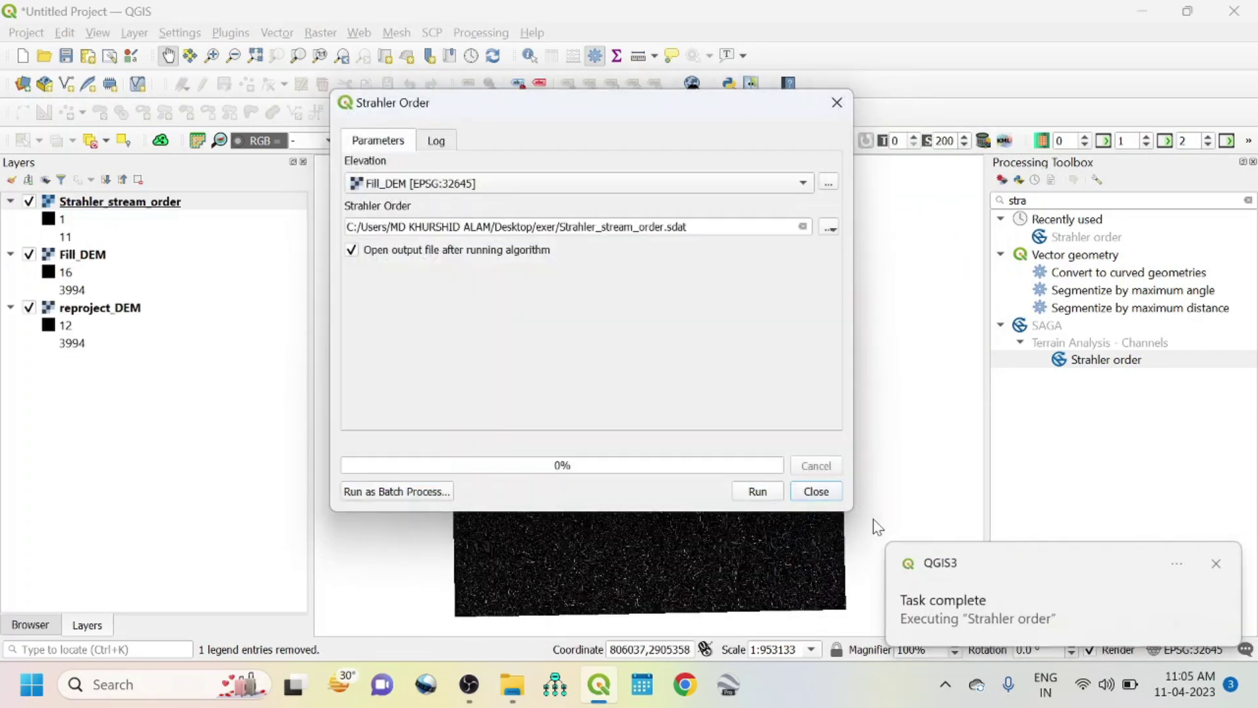
click(816, 492)
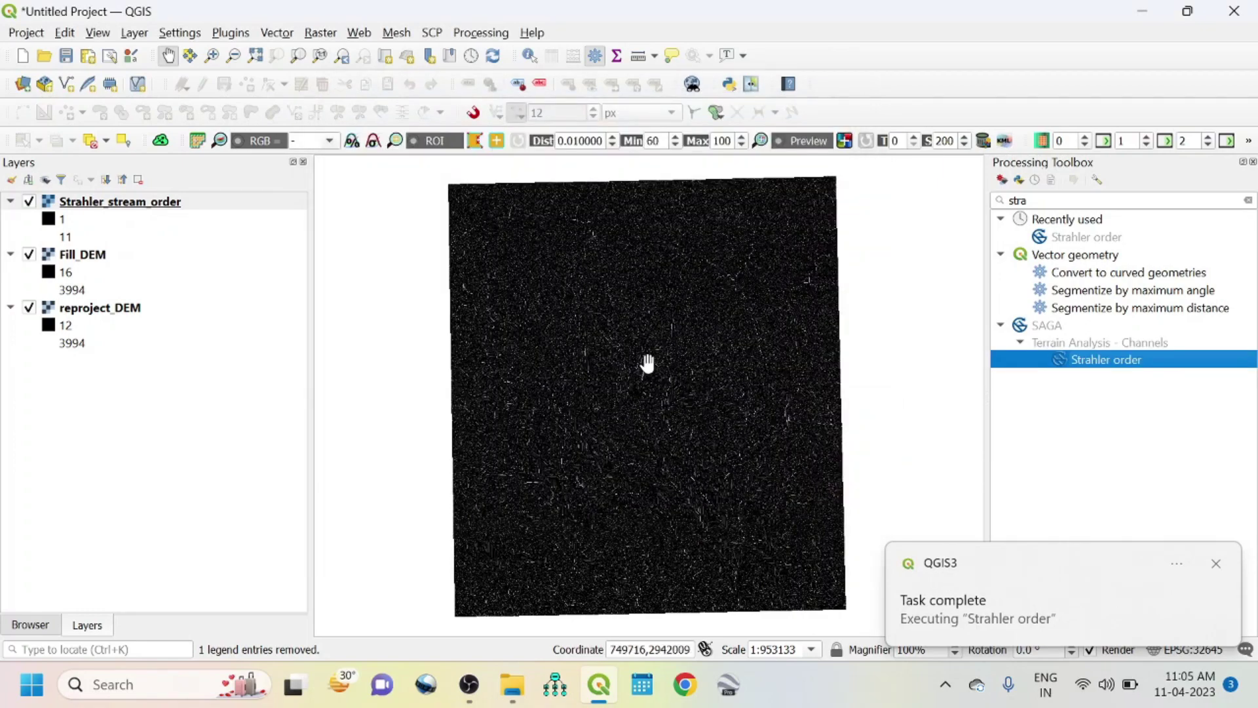
Examine the stream network in the Strahler_stream_order raster up close, and return to the layer's full extent.
scroll(647, 362, down, 2)
scroll(647, 363, up, 2)
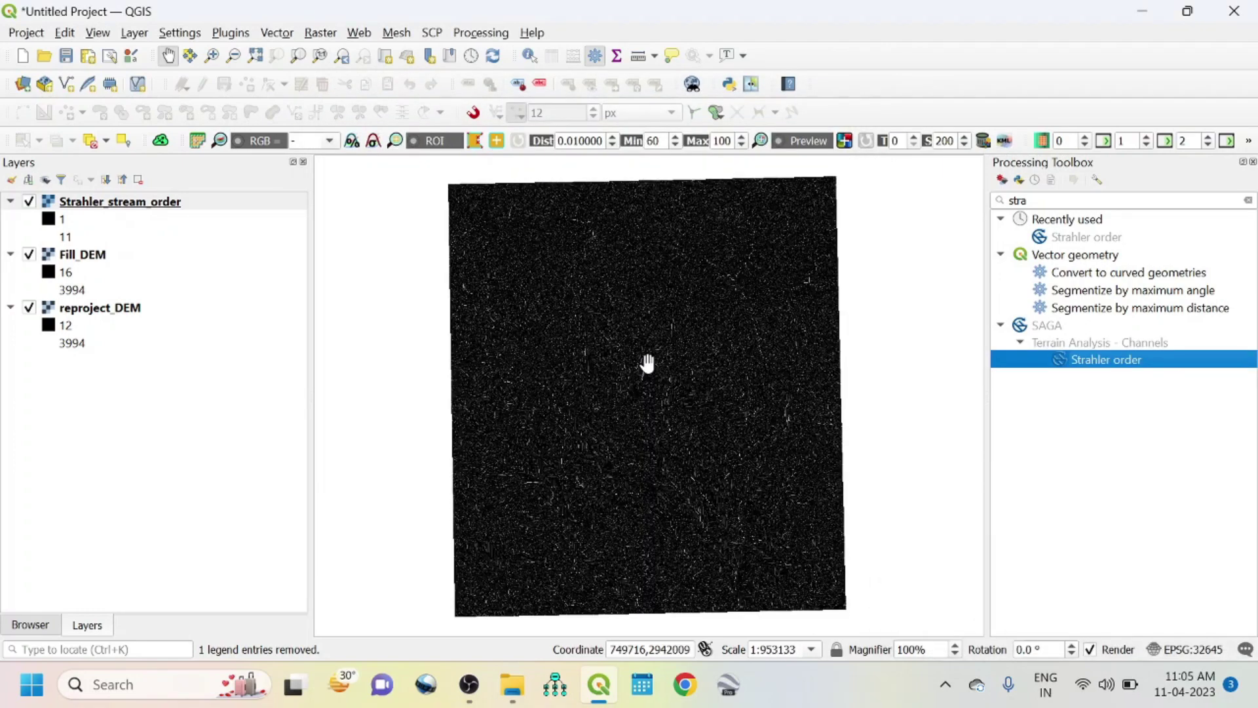
scroll(648, 362, up, 3)
drag(832, 458, 793, 213)
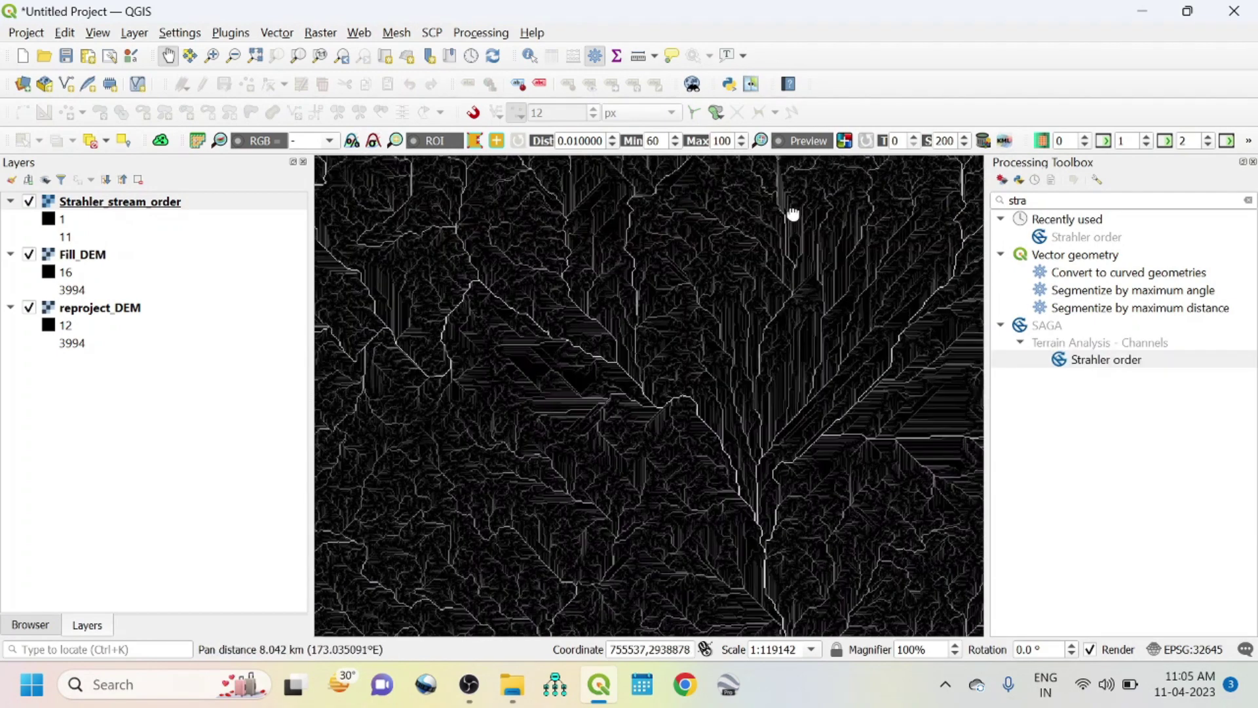
drag(623, 348, 623, 458)
scroll(619, 457, up, 1)
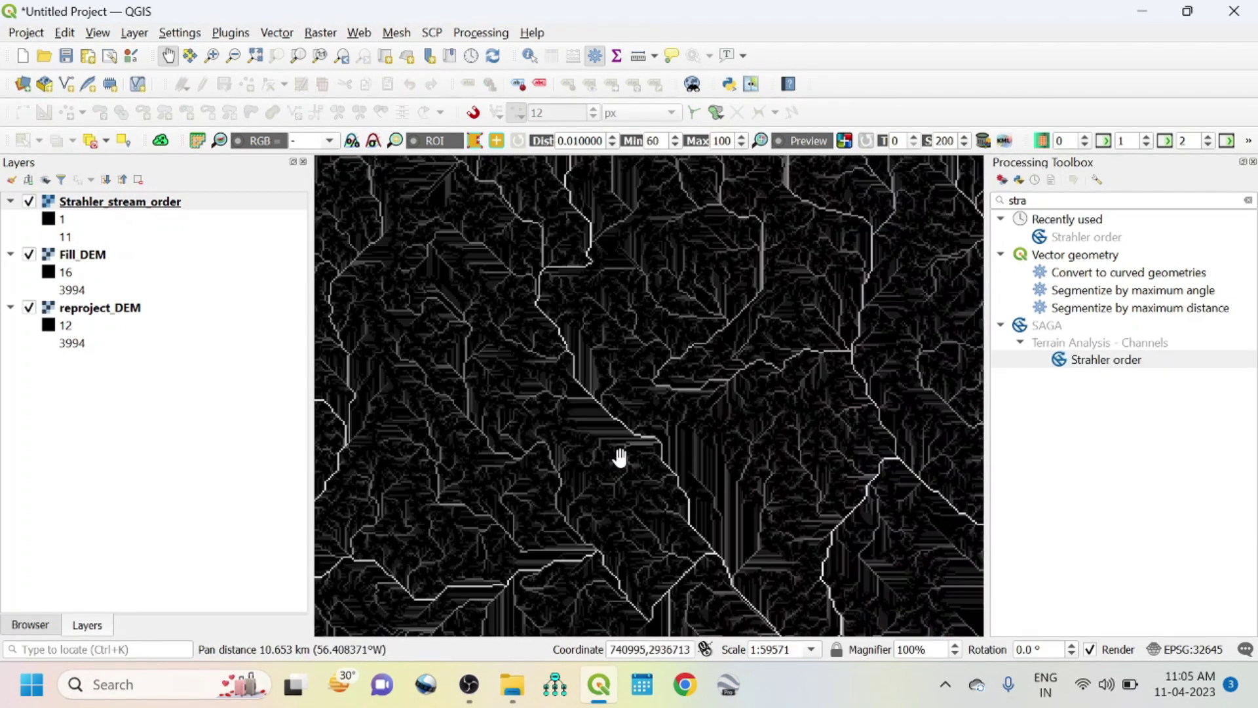
scroll(745, 430, down, 2)
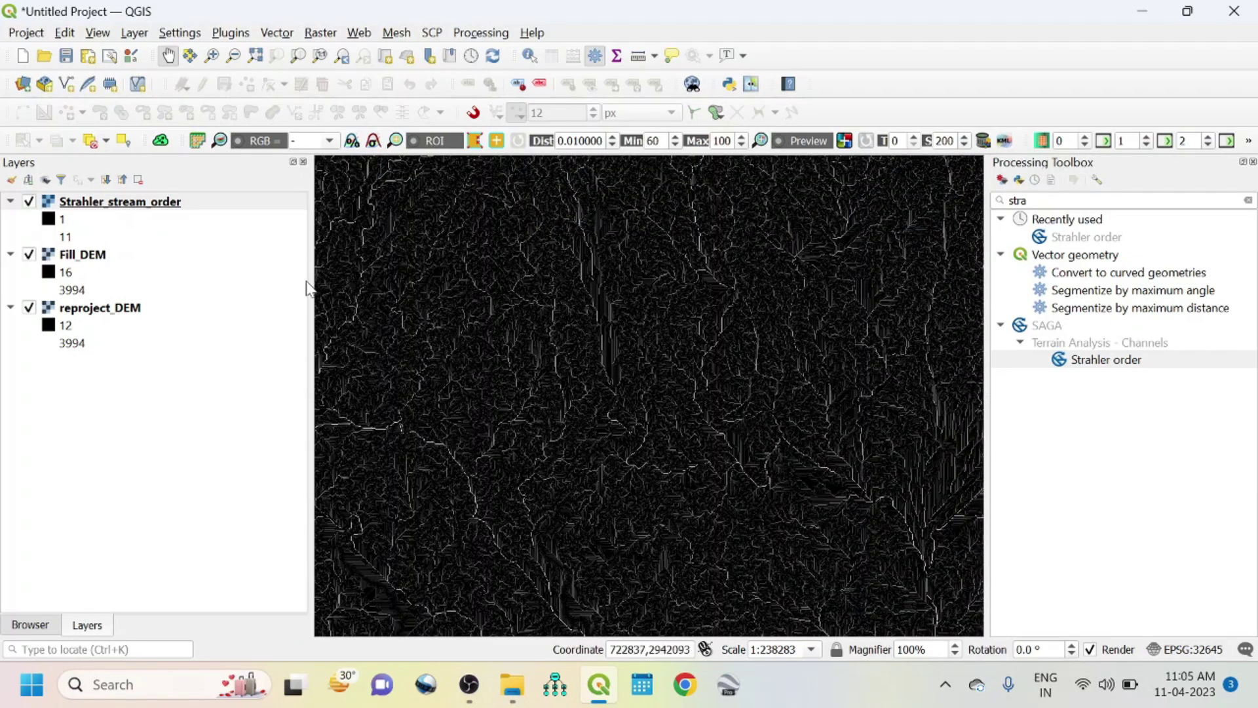
click(120, 201)
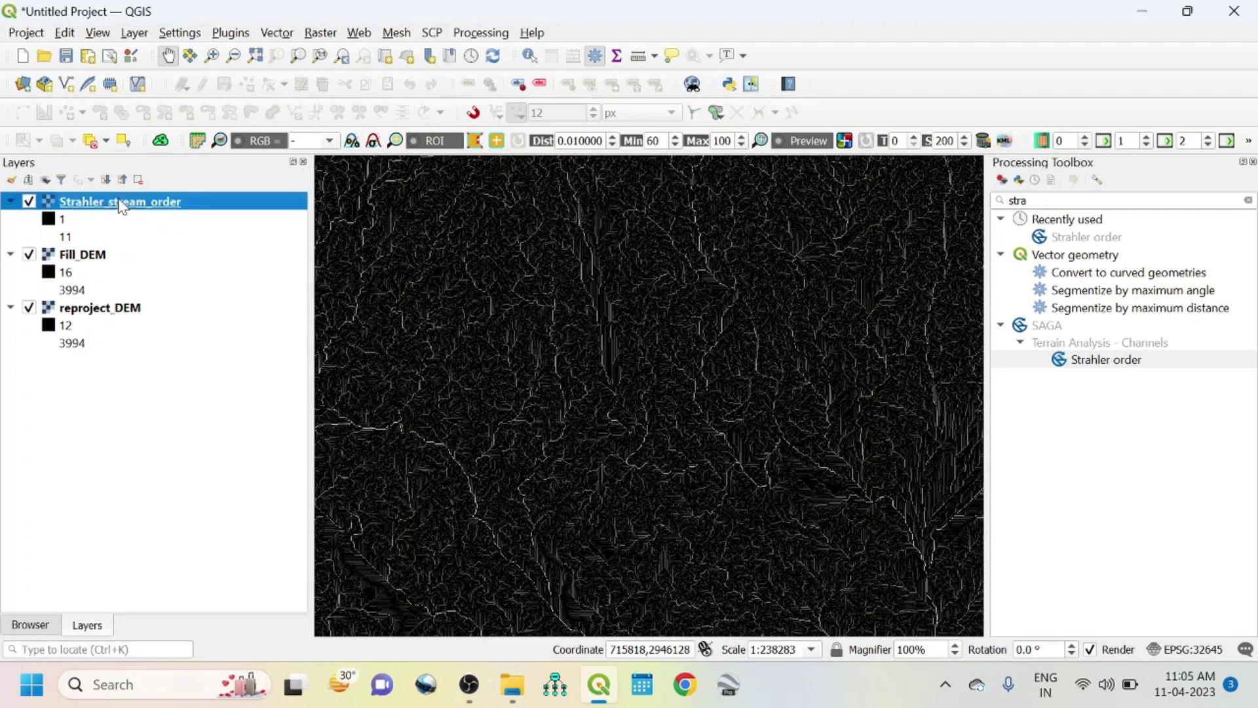
right_click(160, 205)
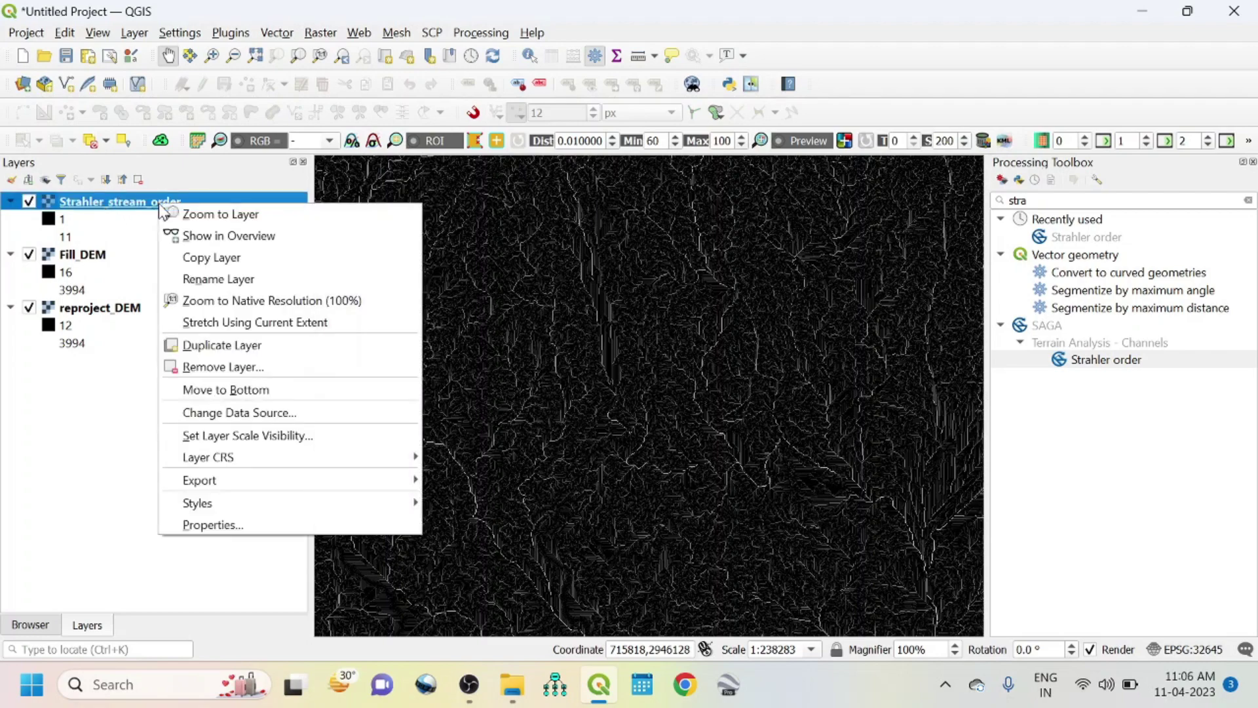
click(188, 215)
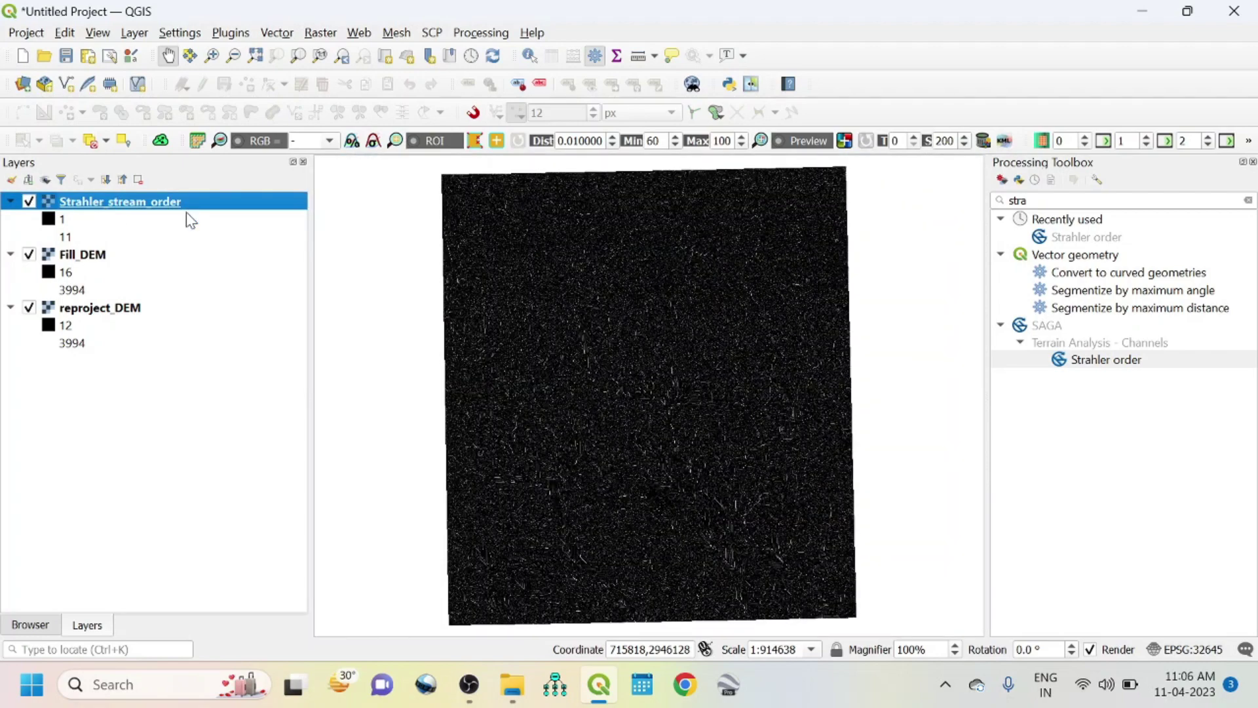
Style the Strahler_stream_order layer as singleband pseudocolor with the Blues color ramp and apply it.
right_click(165, 197)
click(220, 511)
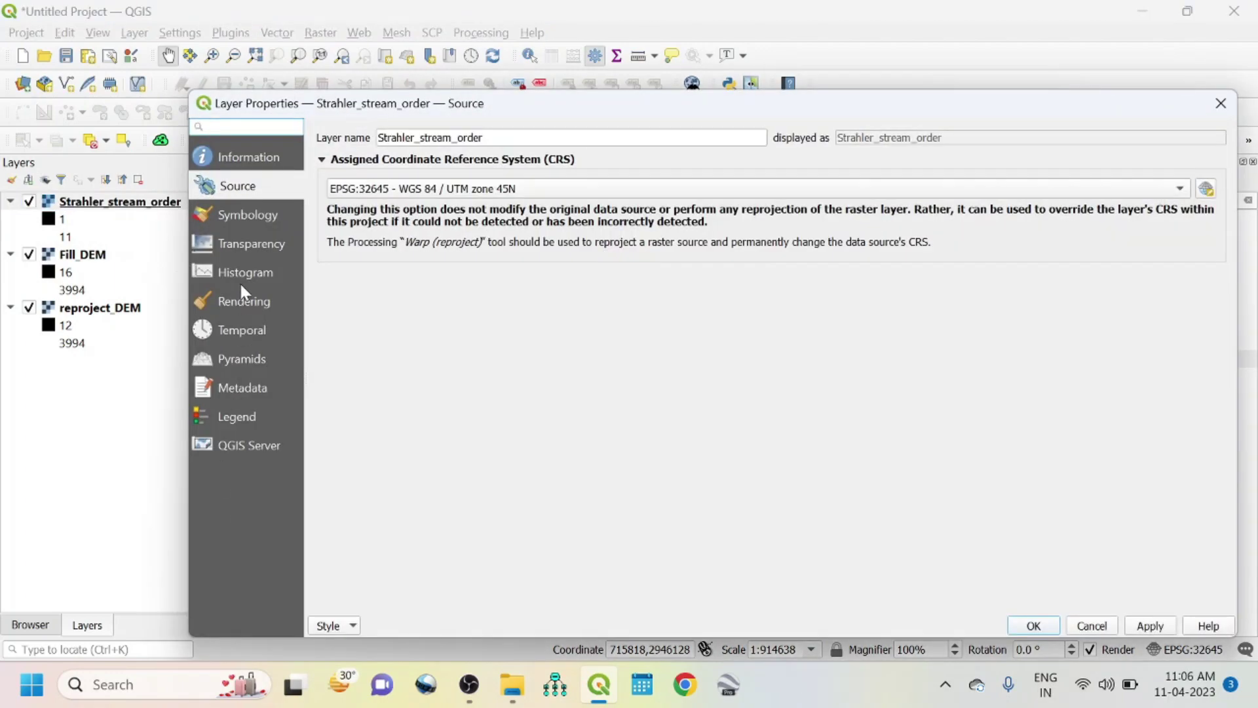
click(249, 216)
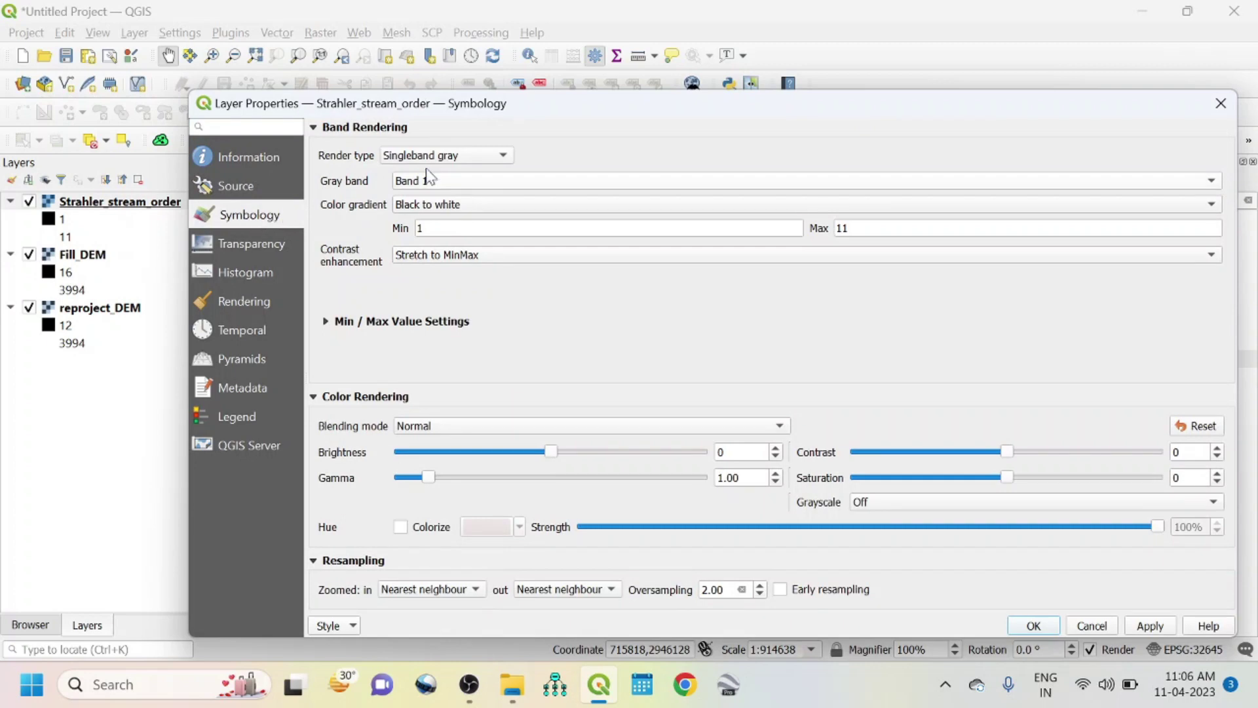
click(458, 157)
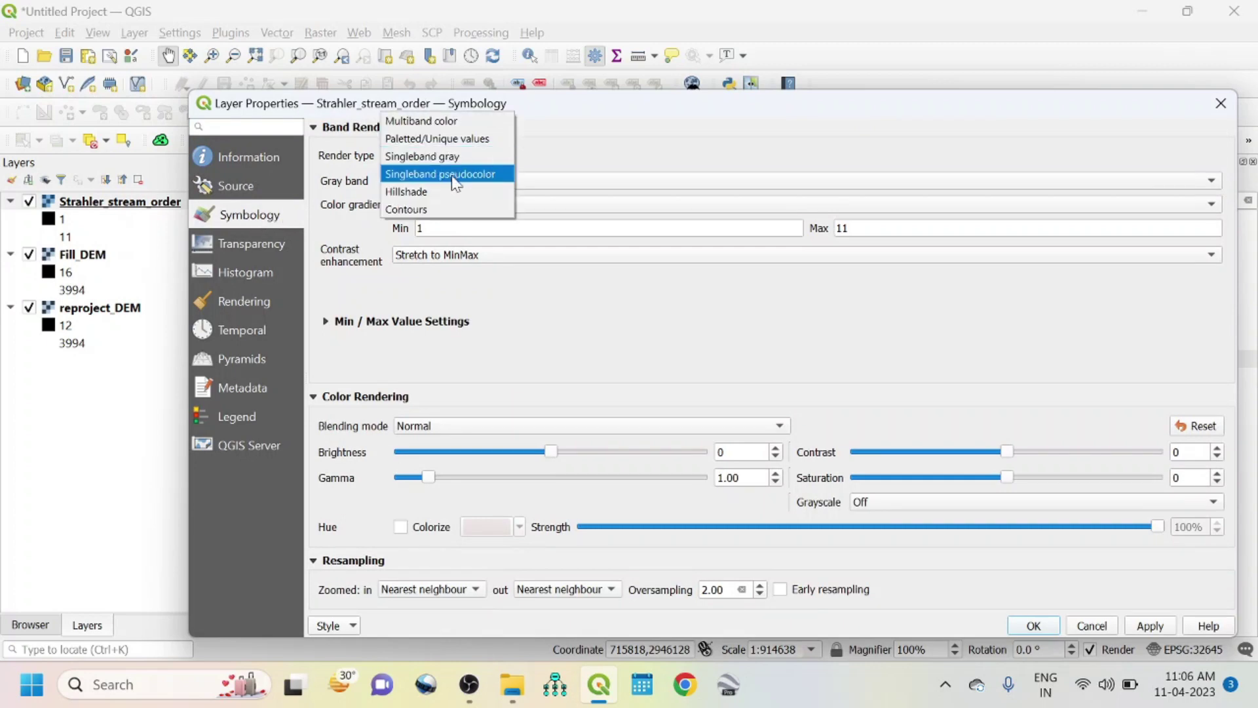
click(456, 175)
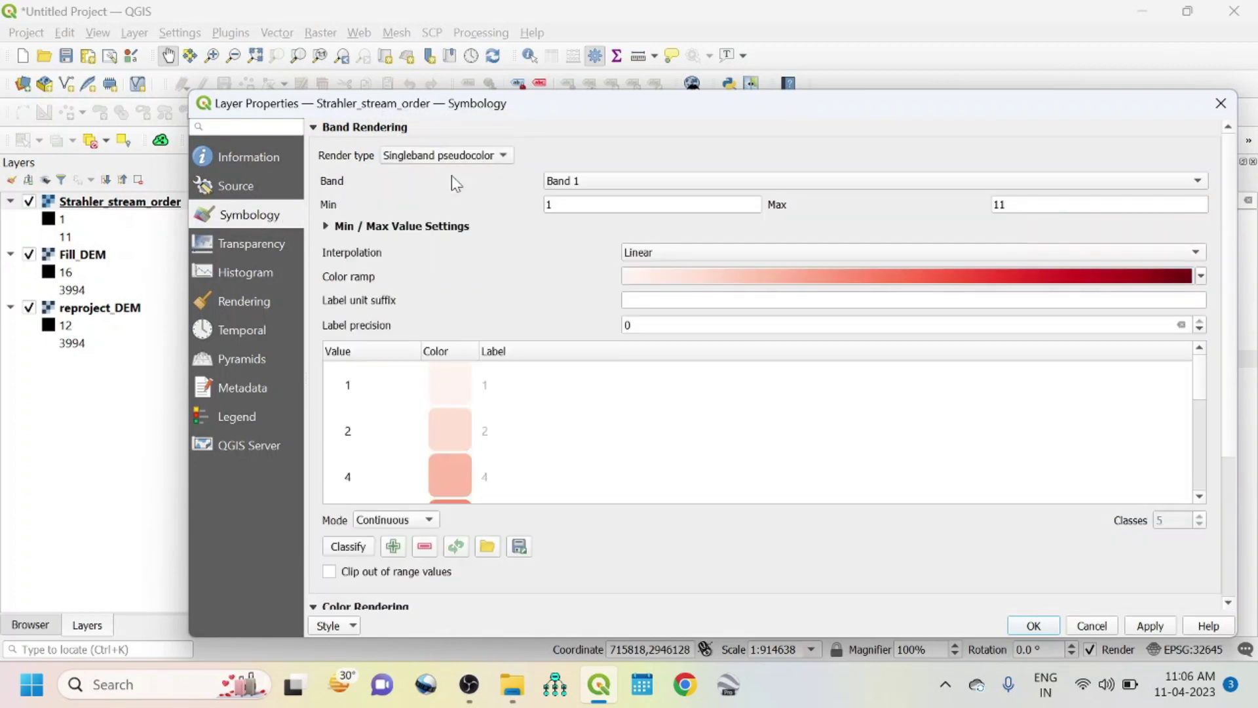
click(1201, 276)
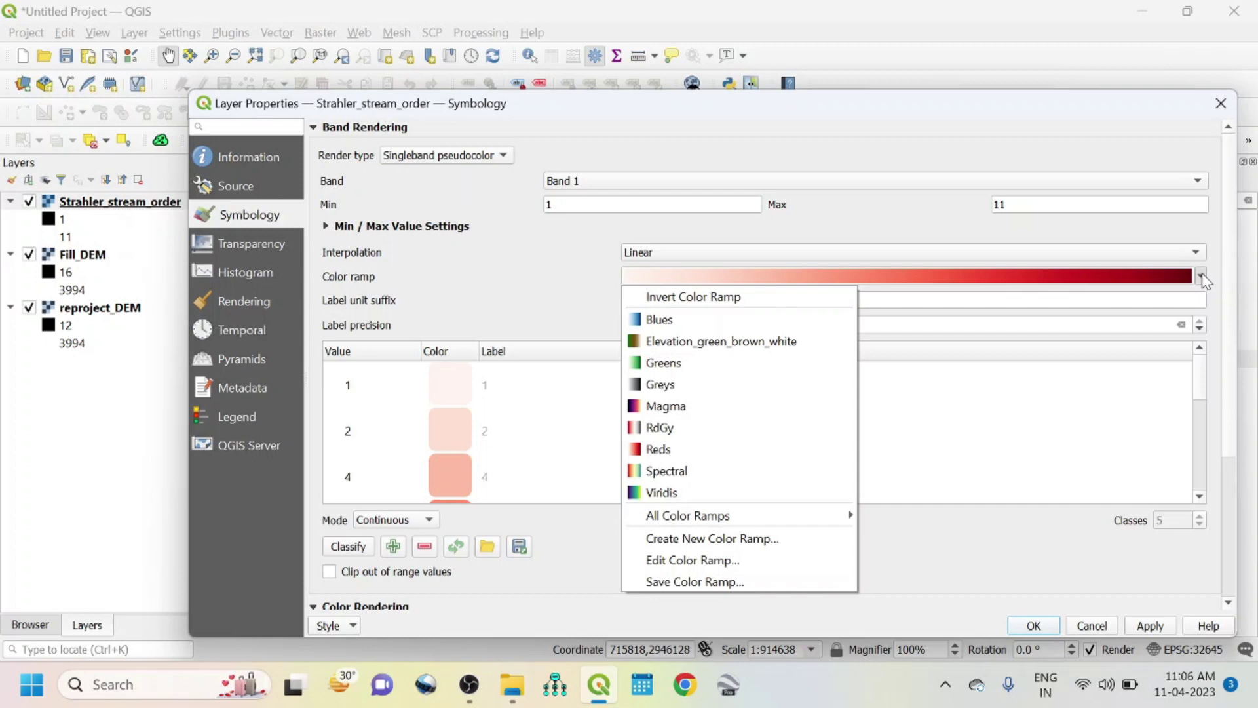
click(722, 320)
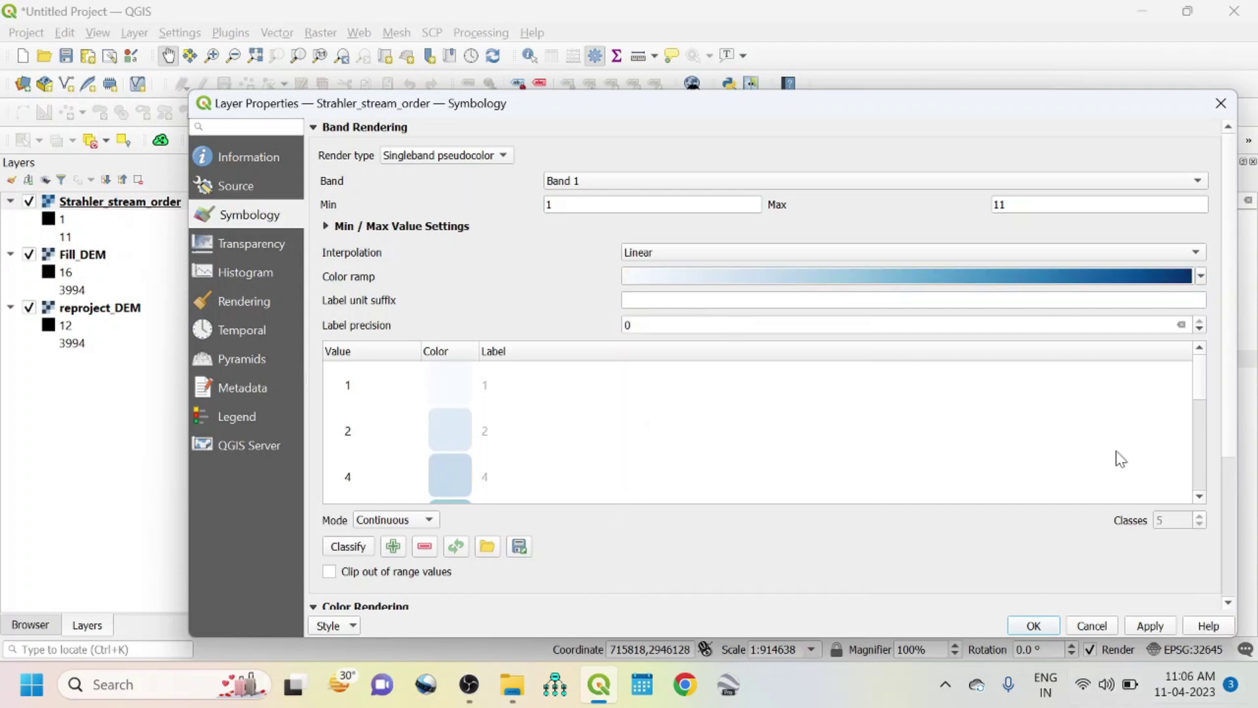
drag(1204, 407, 1209, 498)
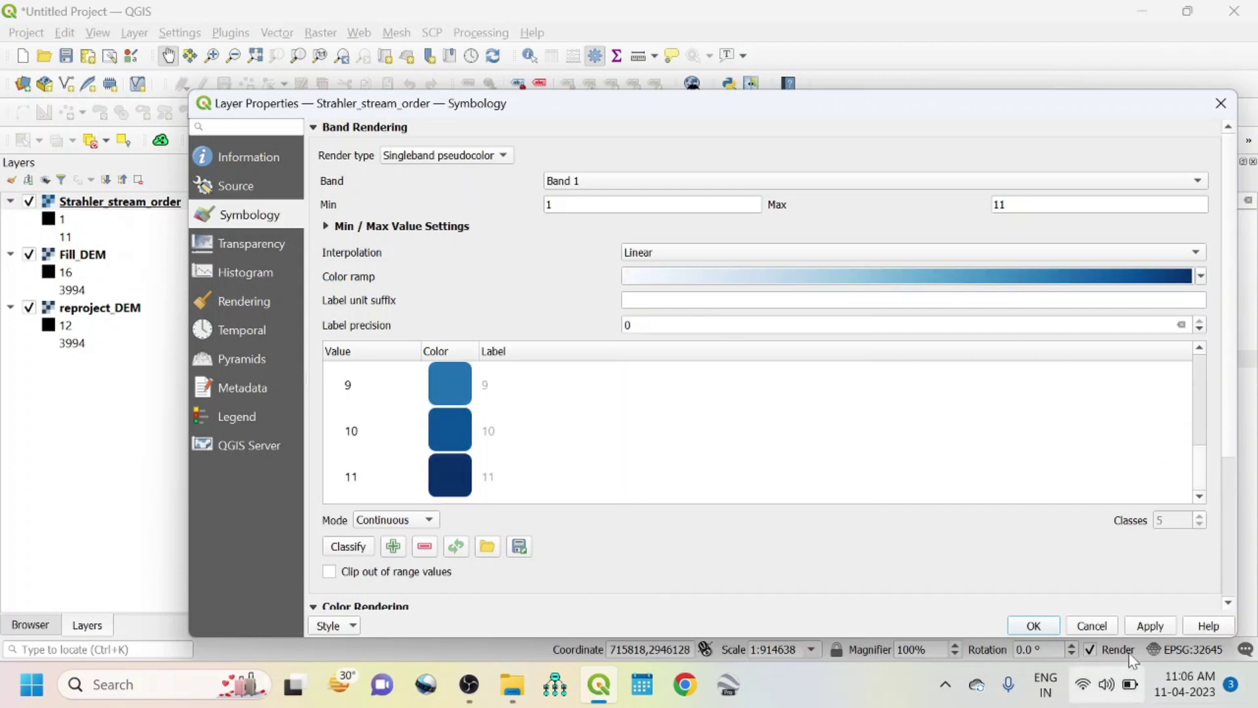
click(1152, 626)
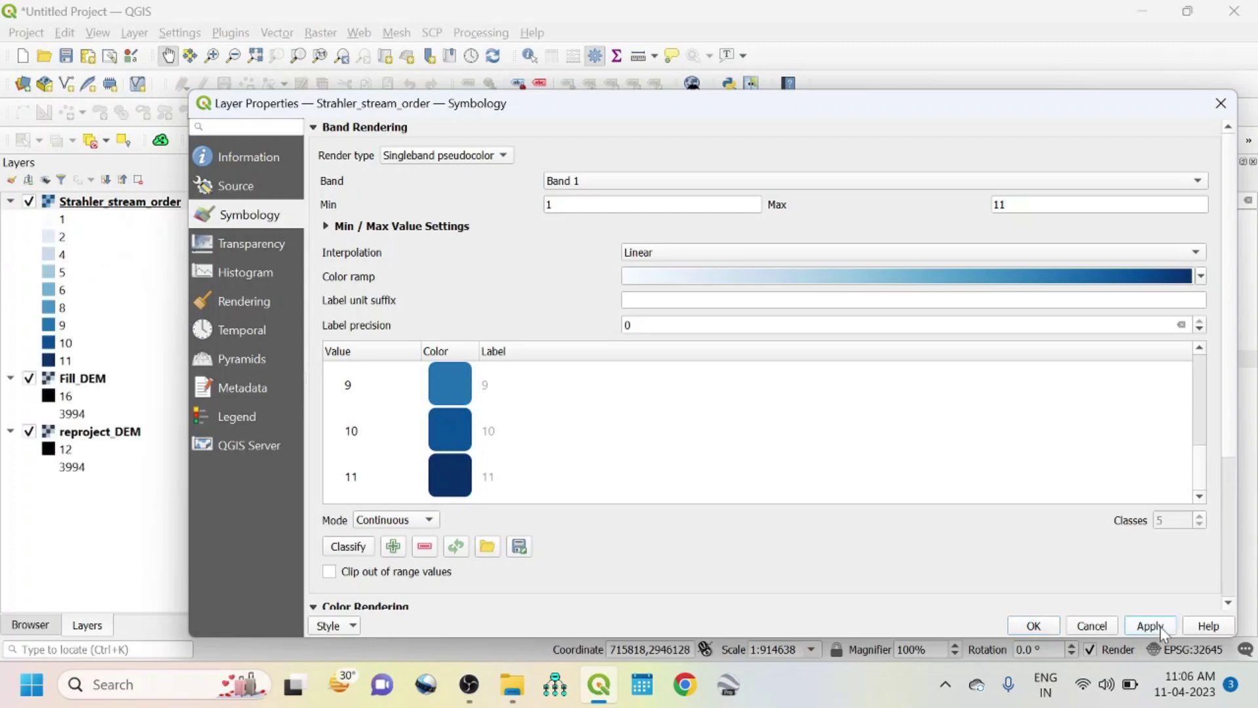
click(1026, 629)
Examine the blue-shaded stream network up close, comparing channel colors with the stream order classes in the legend.
scroll(711, 462, up, 3)
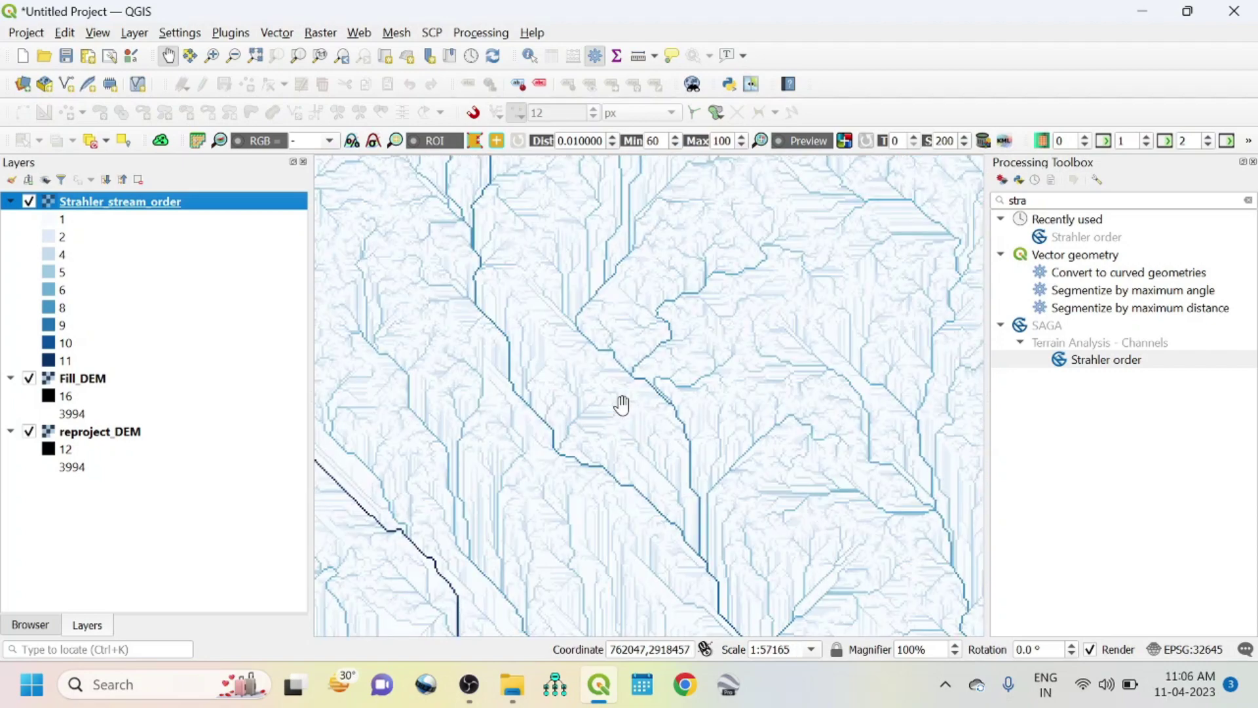
scroll(624, 403, up, 1)
drag(686, 391, 713, 458)
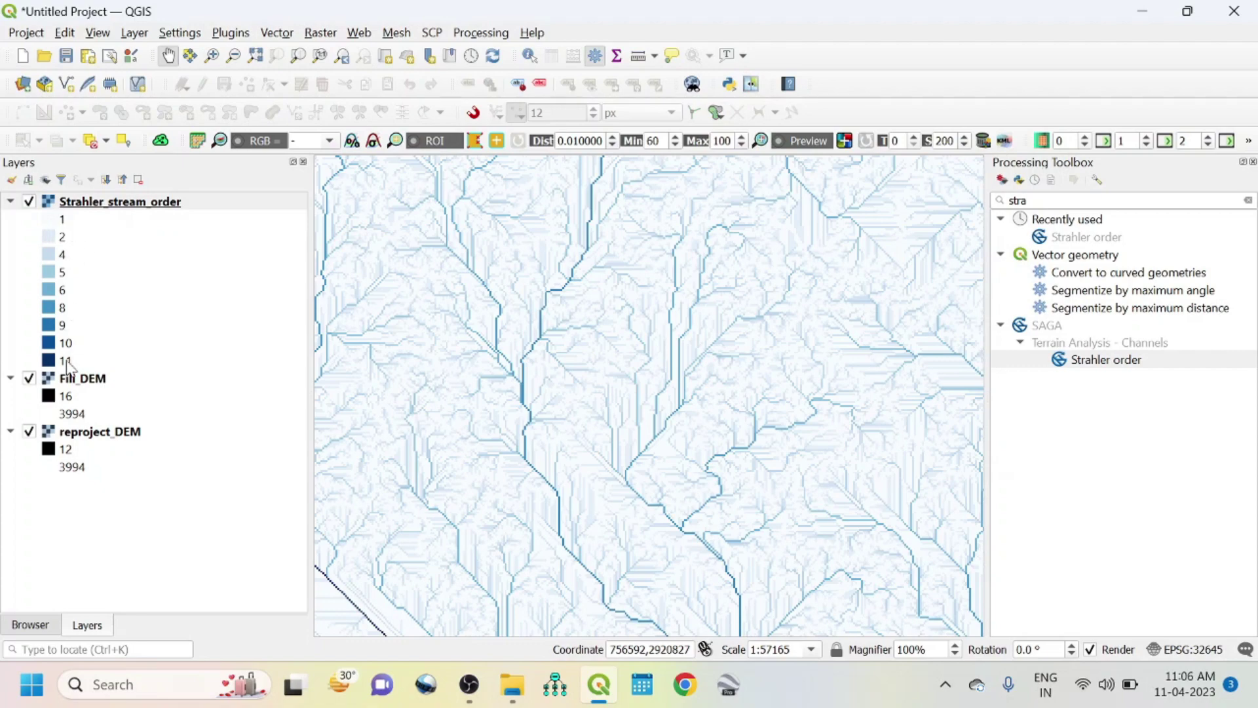
scroll(683, 532, up, 3)
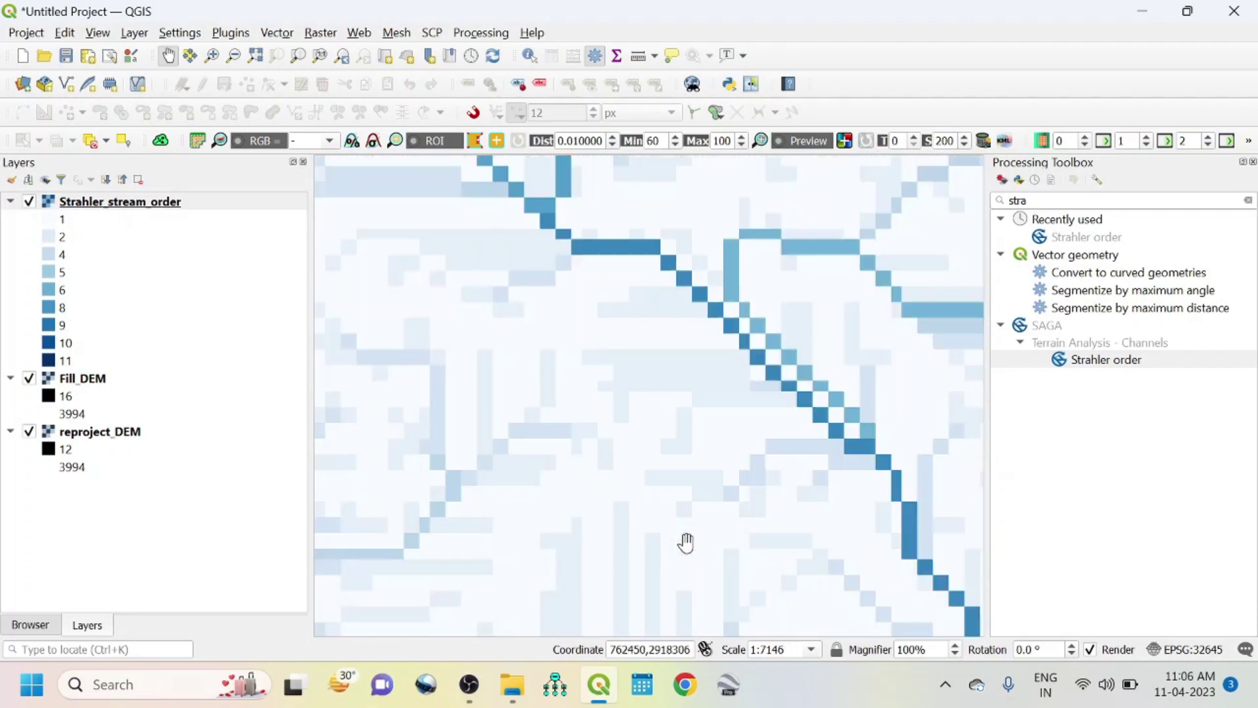
scroll(780, 365, up, 1)
scroll(695, 336, down, 1)
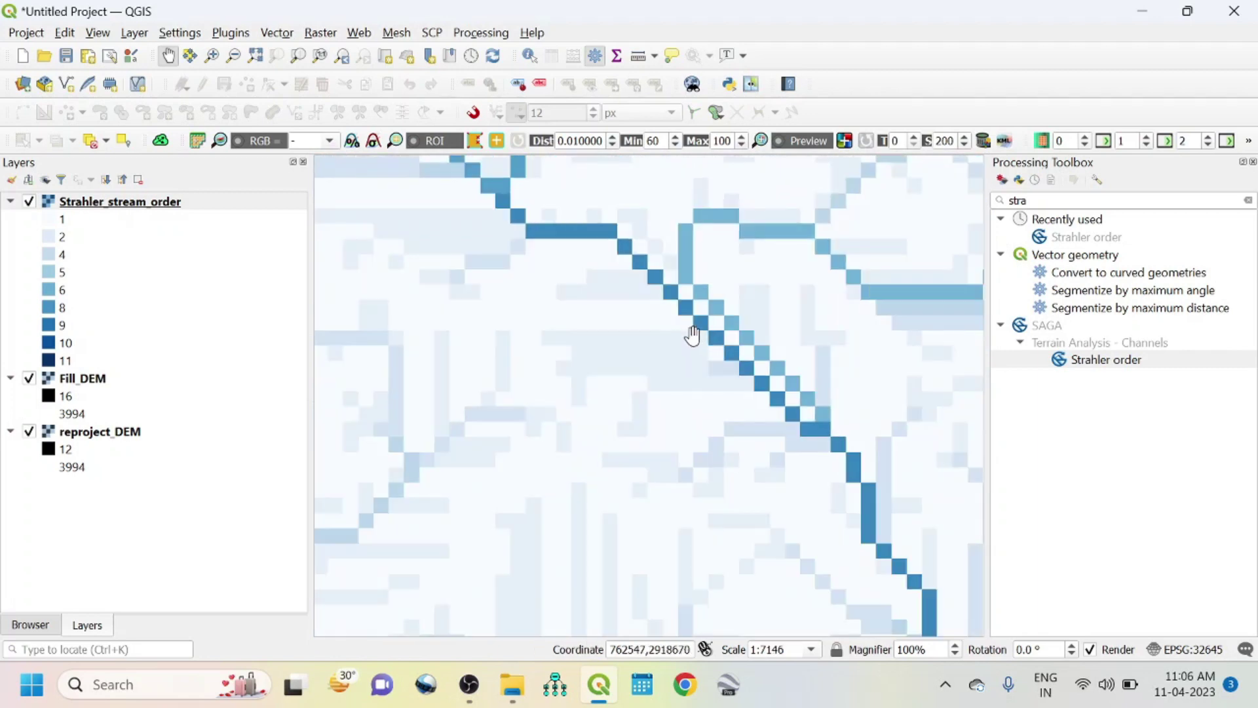
scroll(759, 356, down, 2)
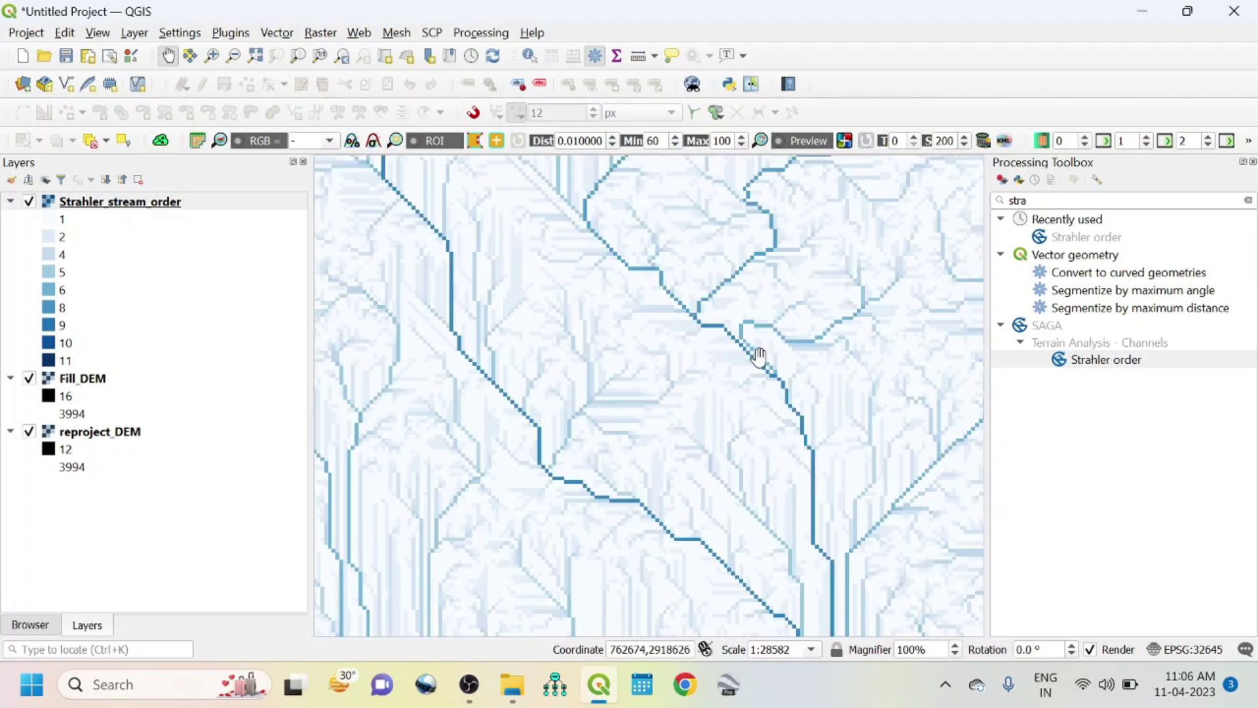
drag(759, 356, 753, 427)
scroll(713, 269, down, 1)
drag(713, 270, 714, 532)
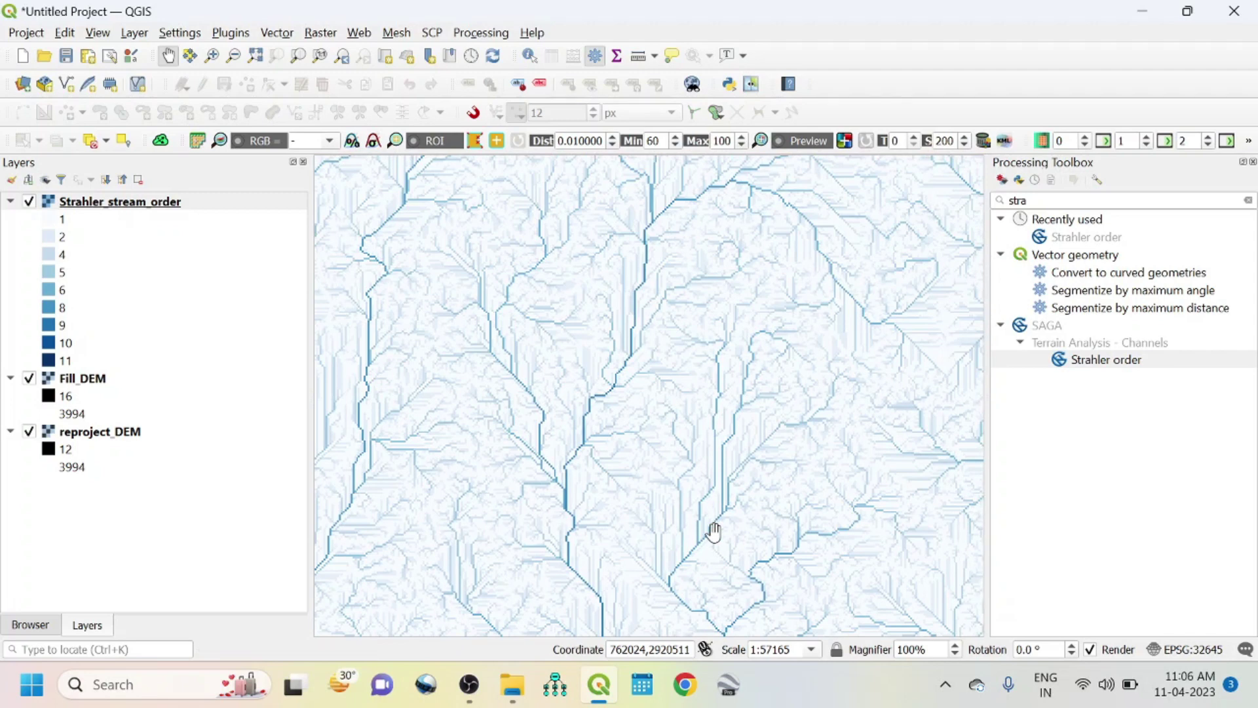
Change the color ramp of the Strahler_stream_order layer to Spectral and apply it.
right_click(121, 207)
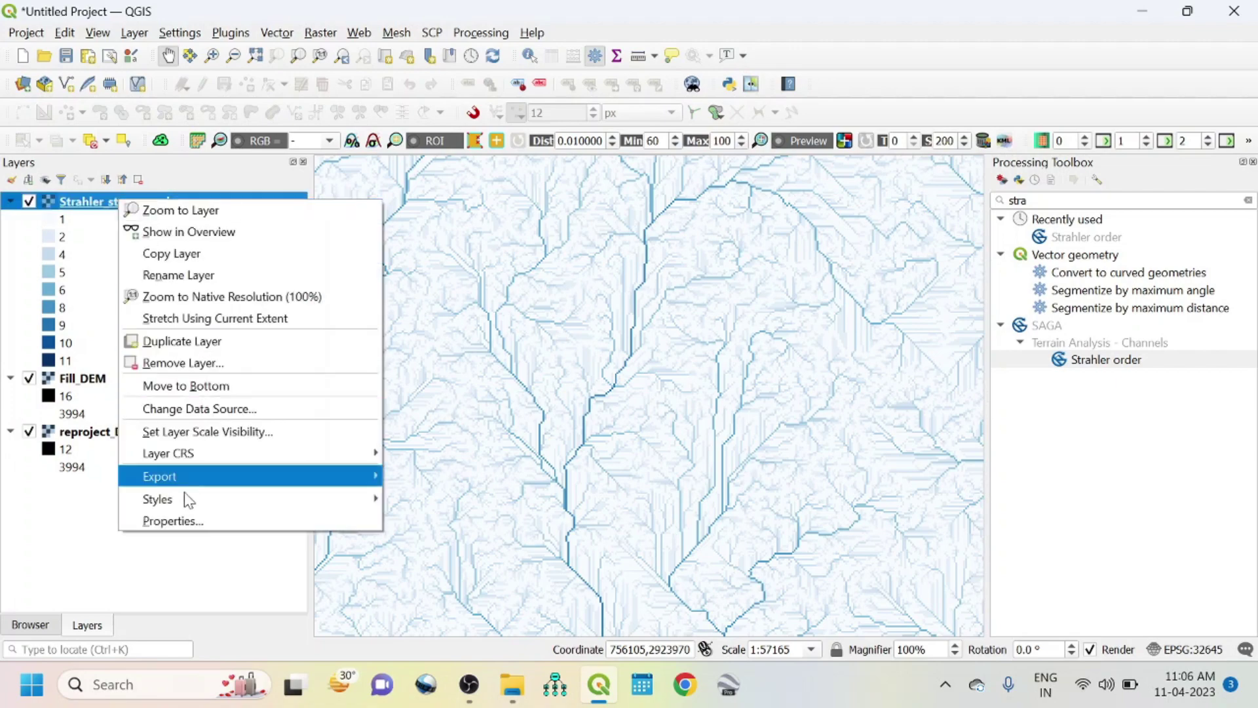
click(188, 527)
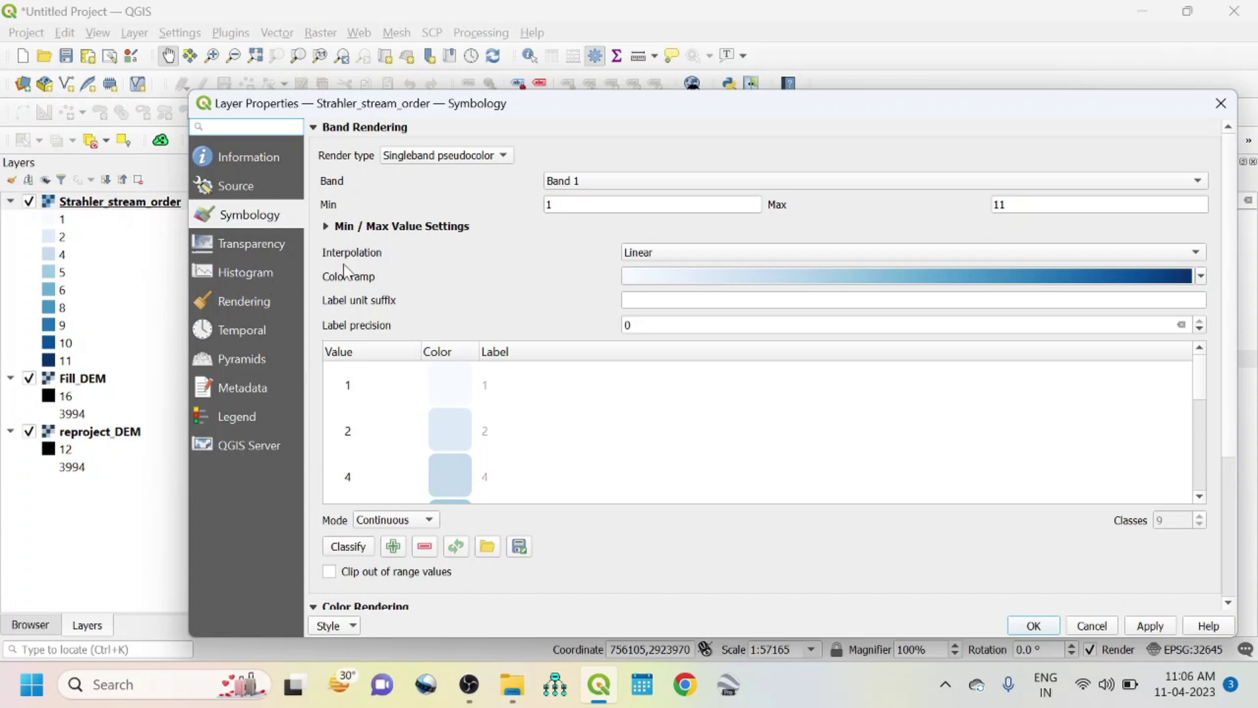
click(1201, 276)
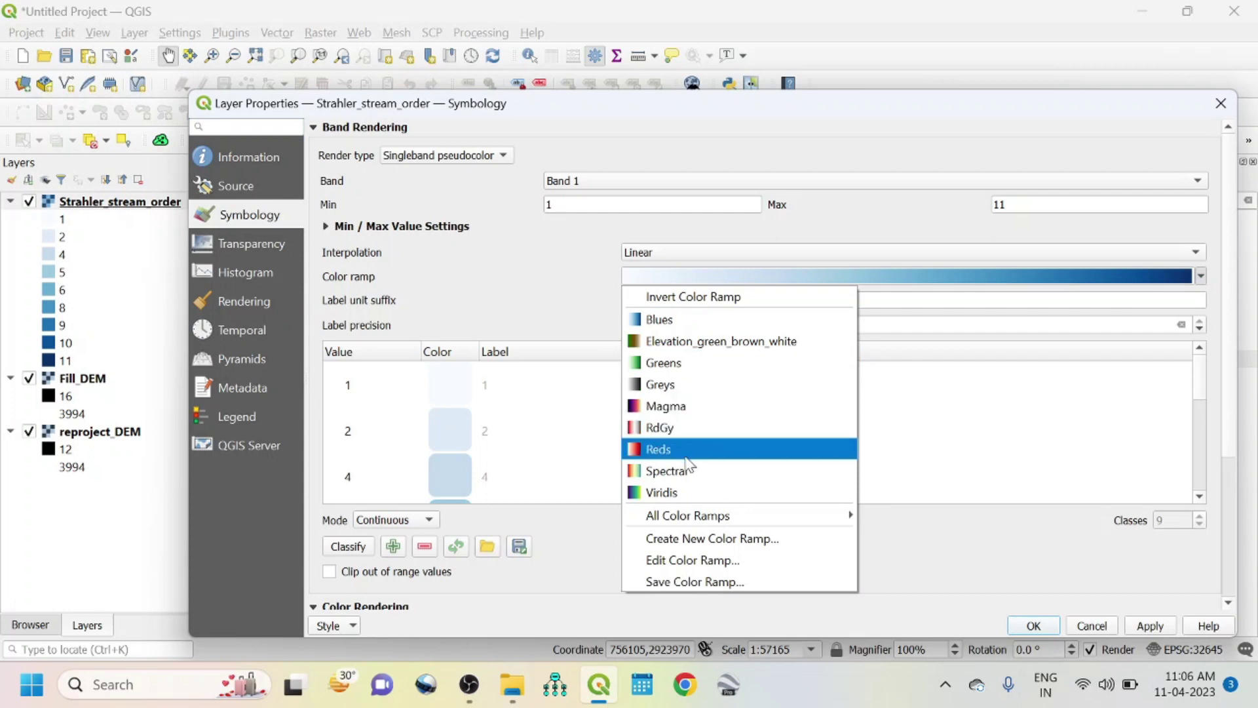
click(721, 470)
scroll(482, 462, down, 3)
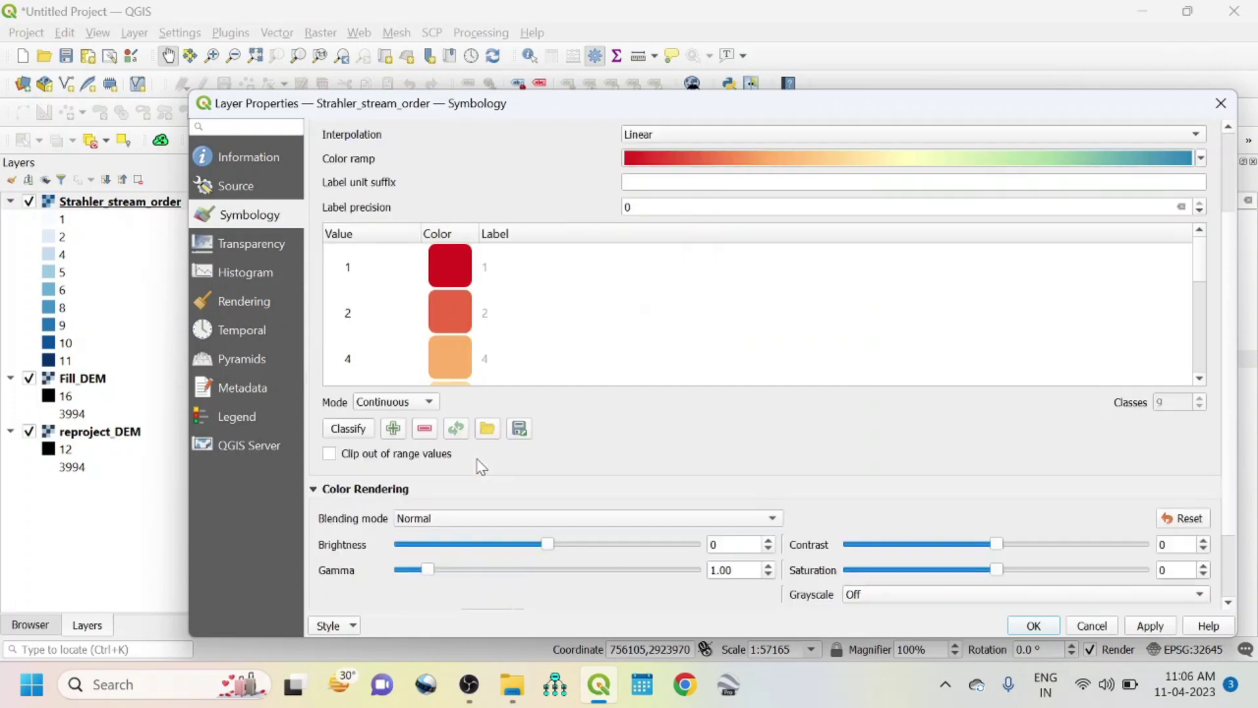
scroll(996, 298, up, 2)
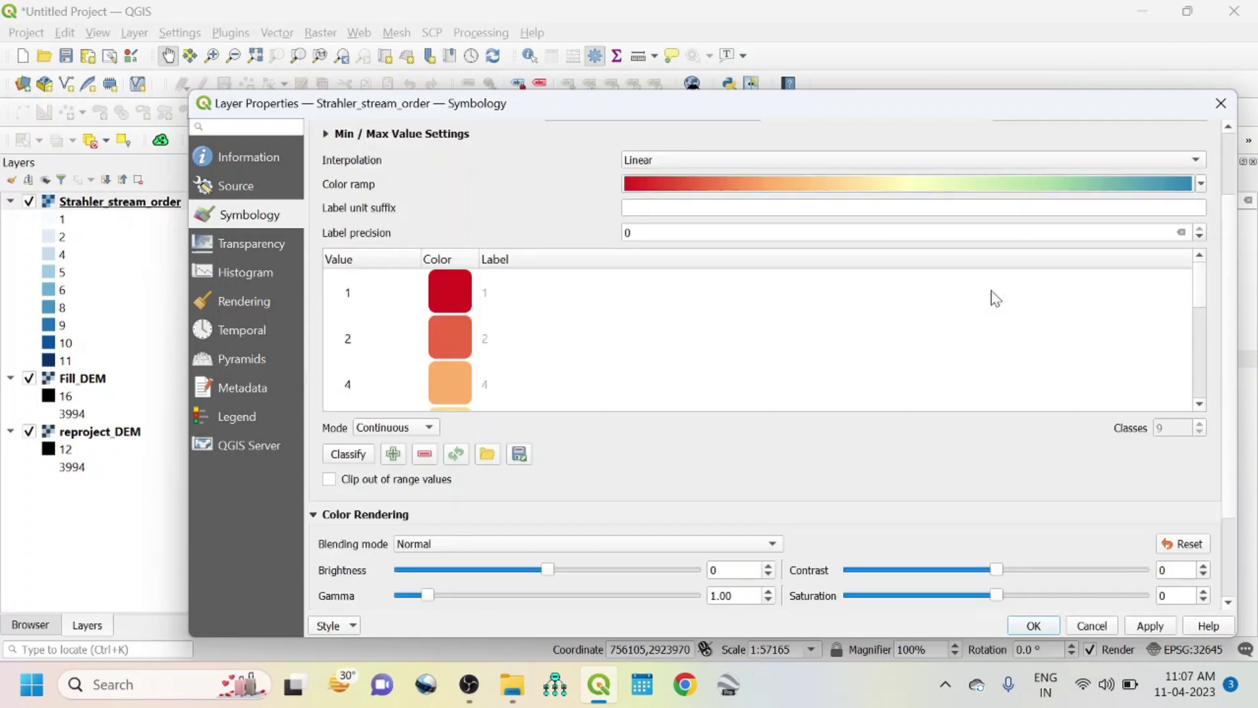
click(1150, 625)
click(1034, 626)
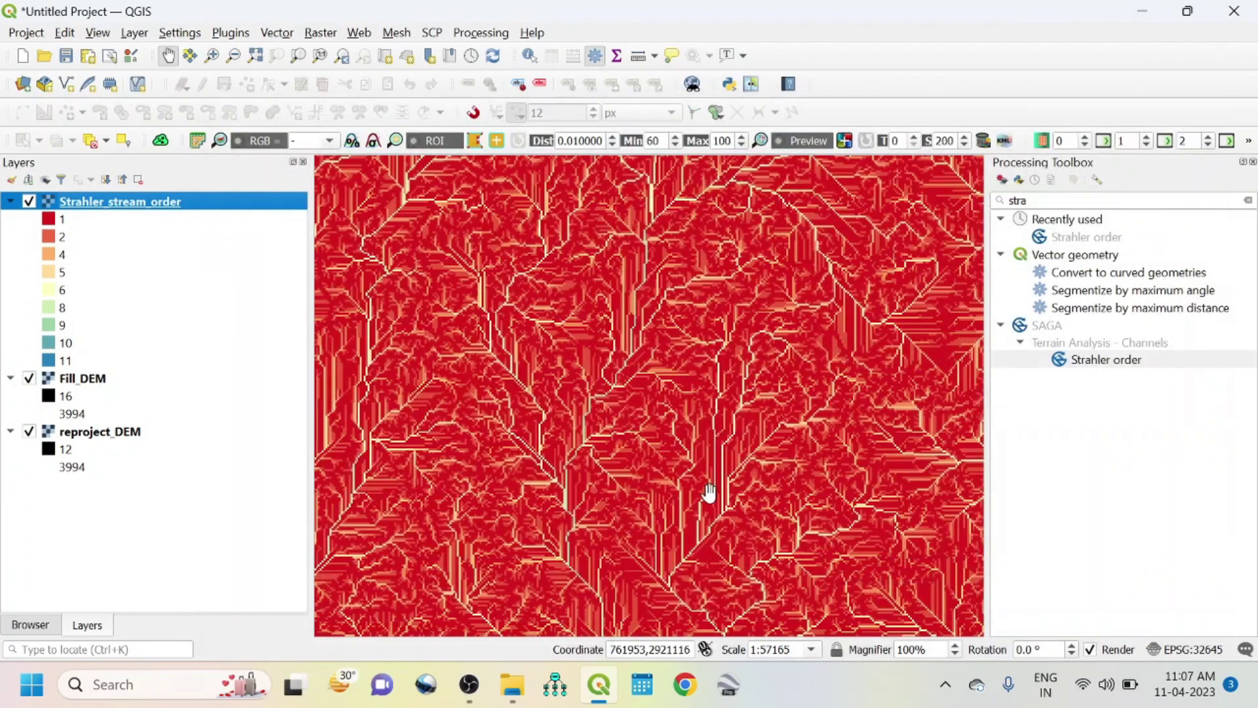
Open the Raster Calculator and build the expression "Strahler_stream_order@1" >= 6.
scroll(709, 491, up, 1)
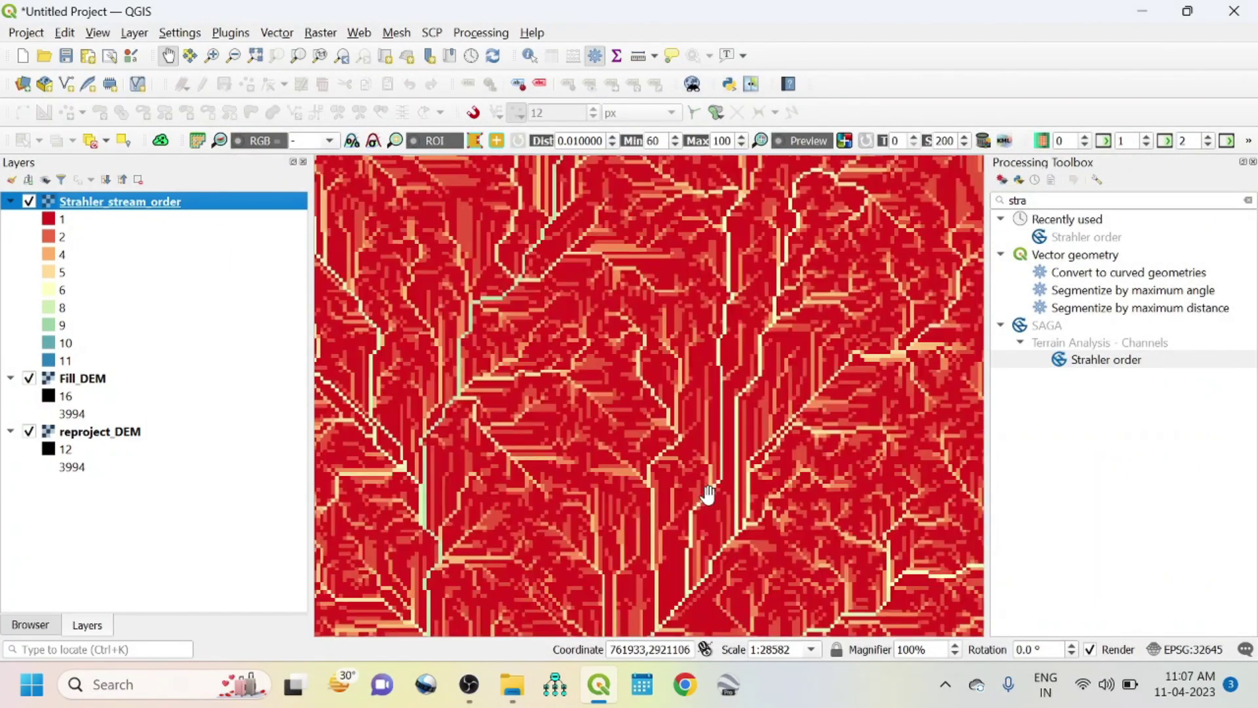
scroll(708, 492, down, 1)
drag(708, 493, 696, 395)
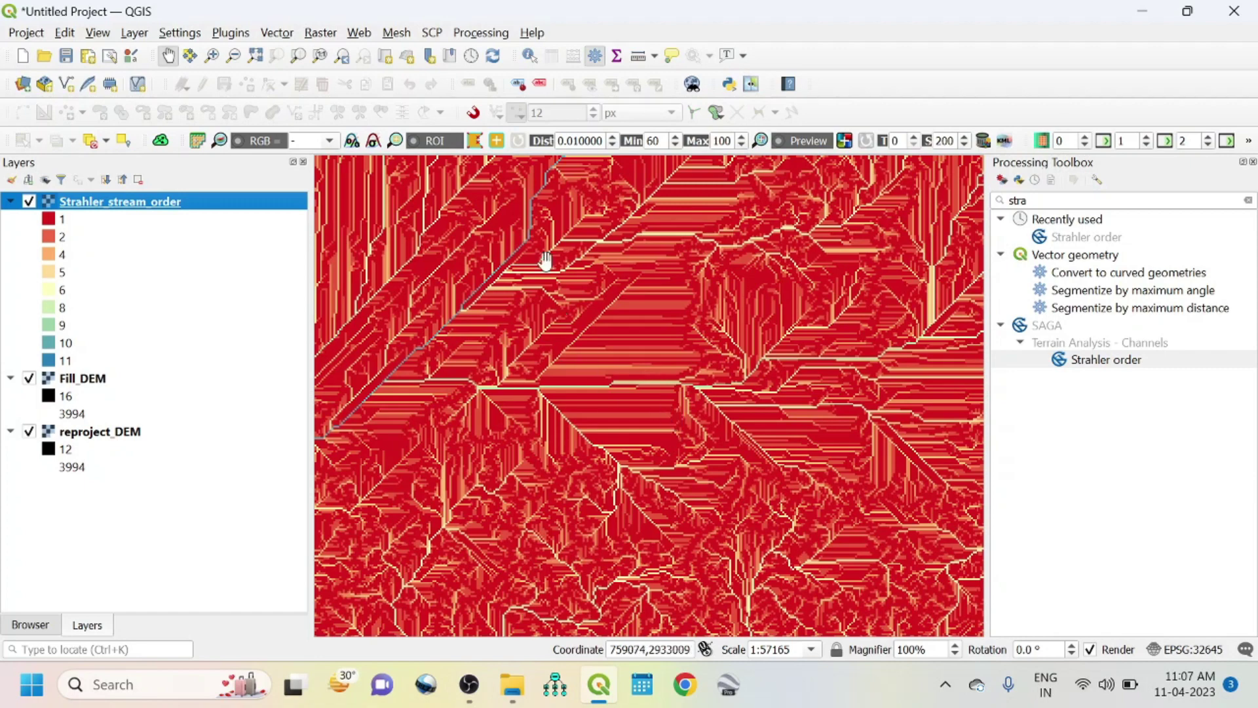
click(320, 36)
click(370, 51)
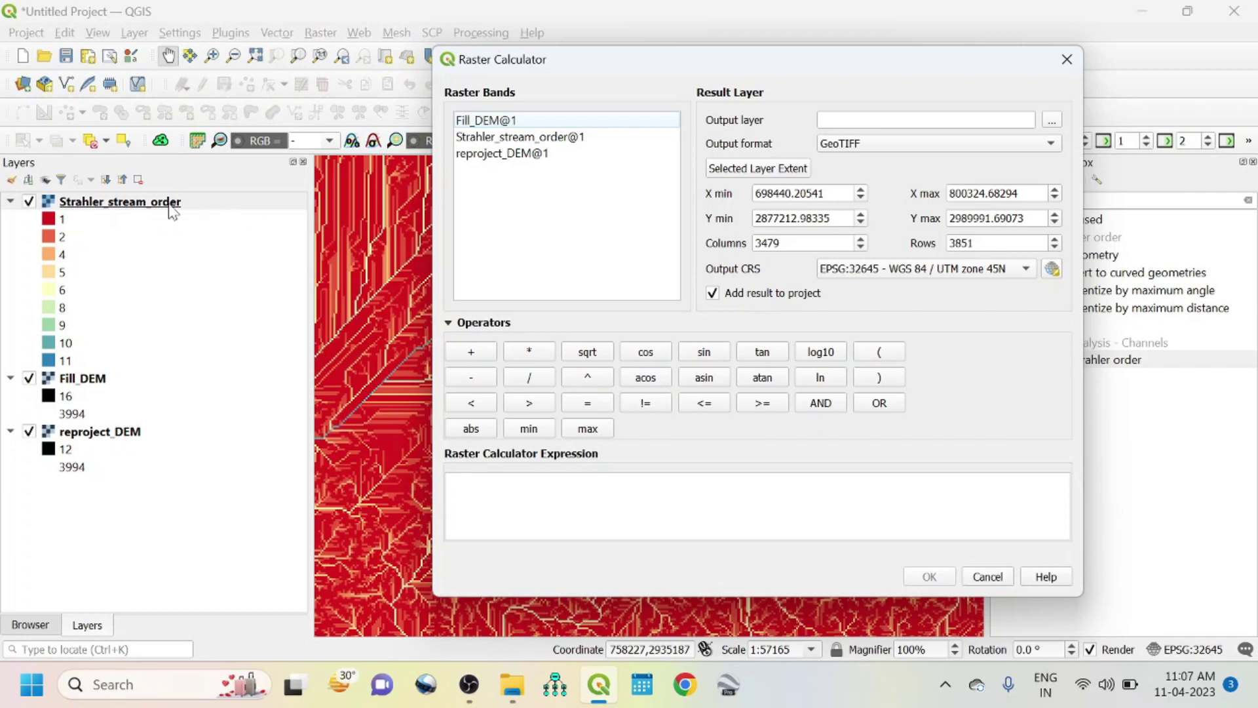
double_click(550, 139)
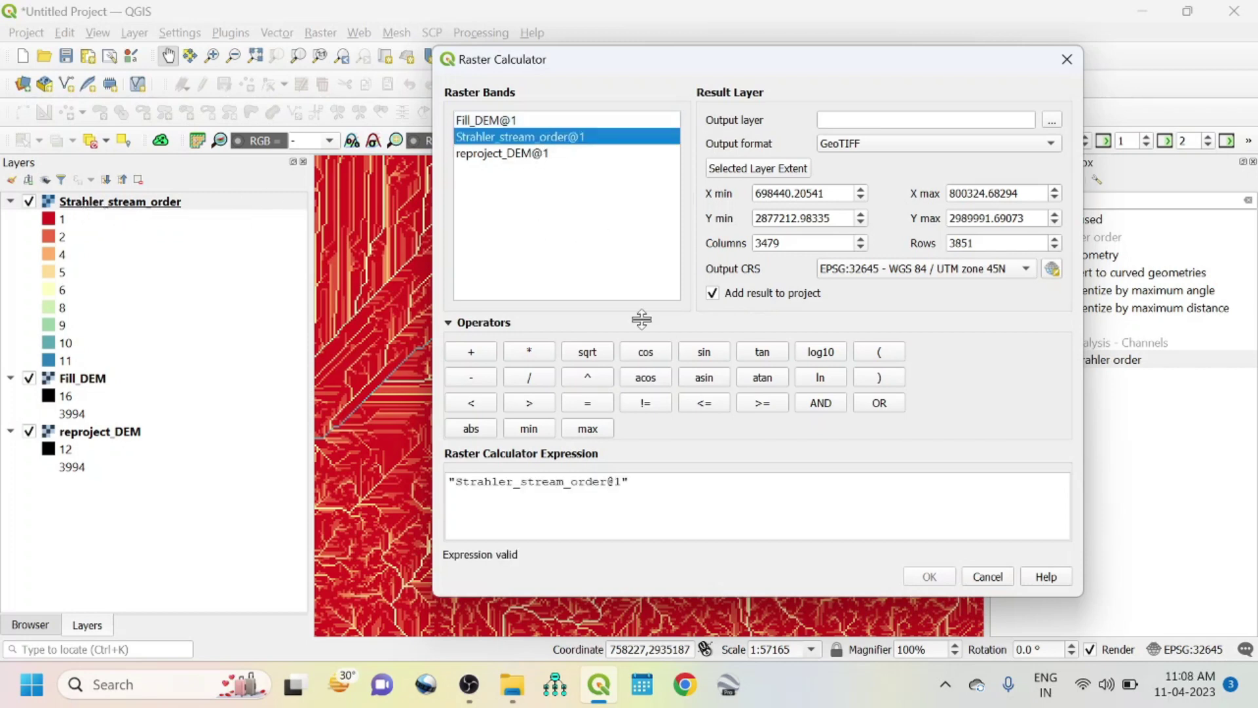
click(762, 404)
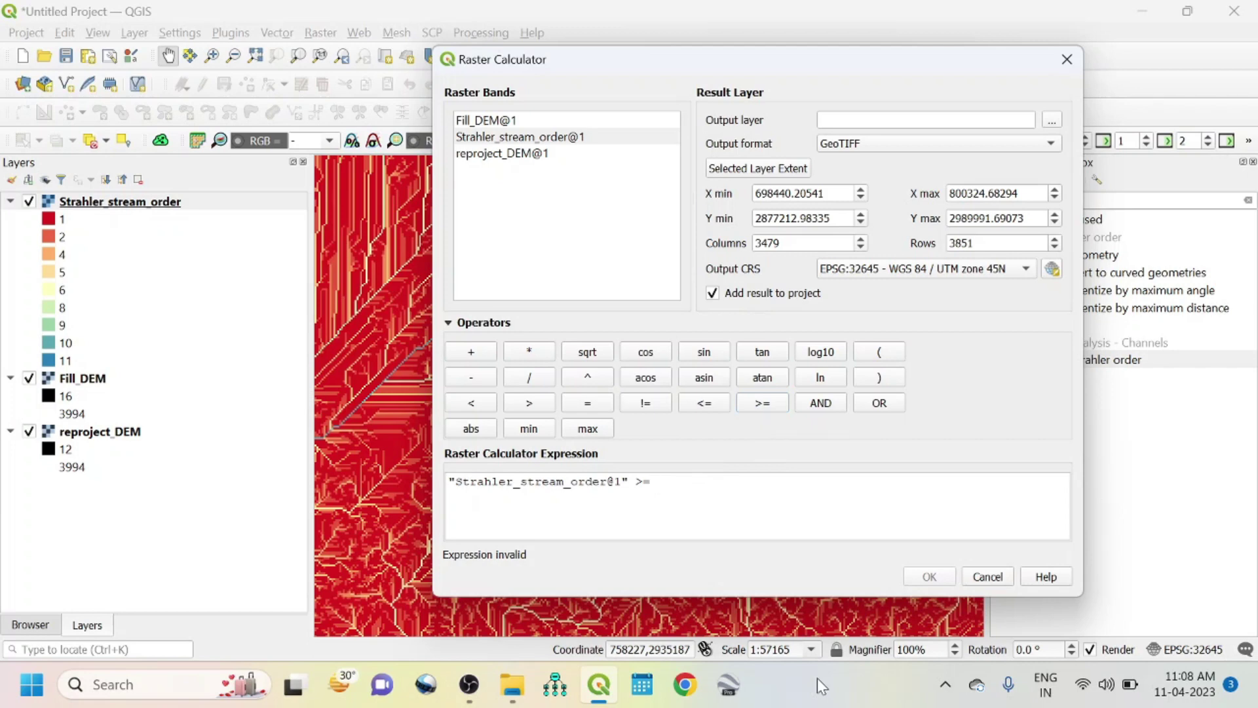
text(6)
Set the Raster Calculator output to strahler_6.sgrd in the exer folder and run the calculation.
click(1051, 119)
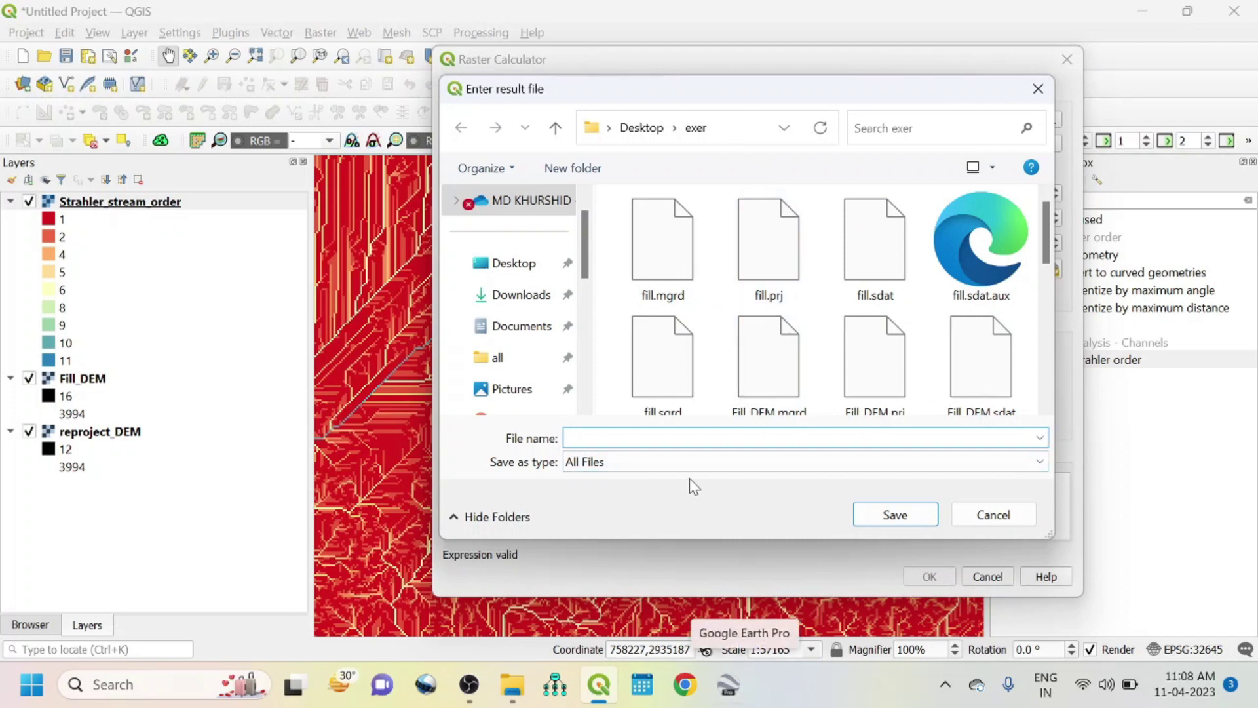
scroll(836, 328, down, 2)
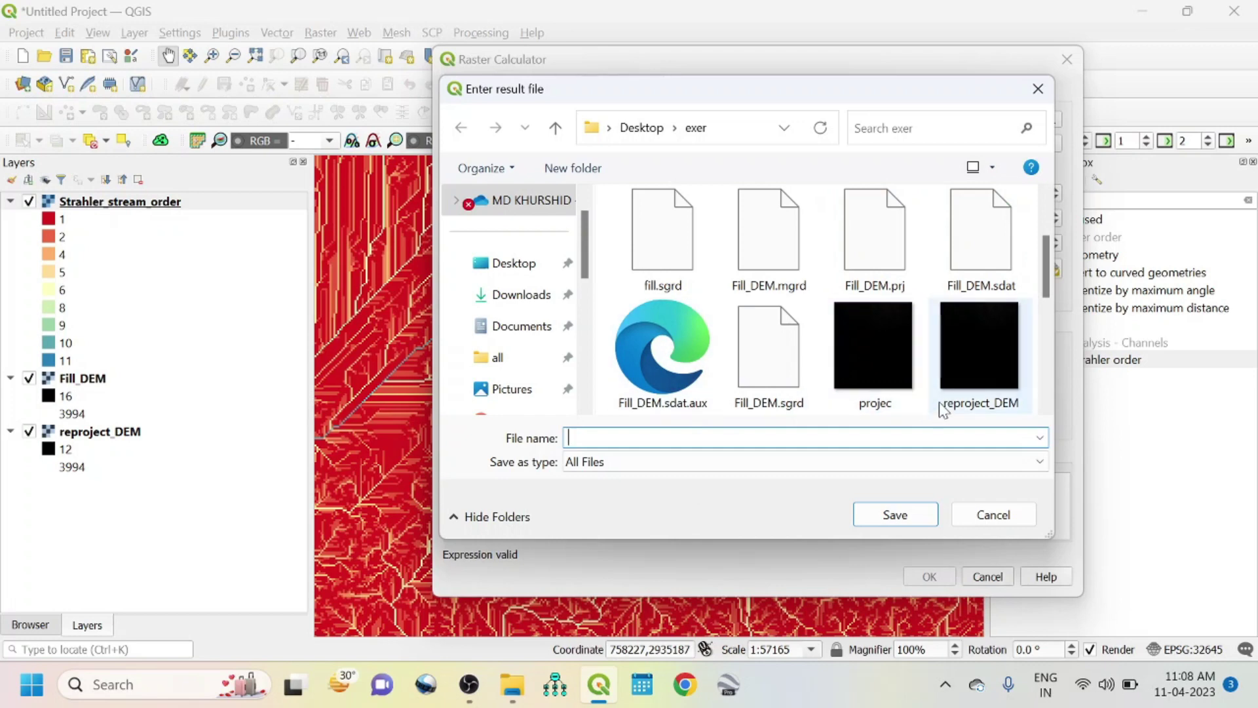
scroll(748, 393, down, 3)
click(669, 347)
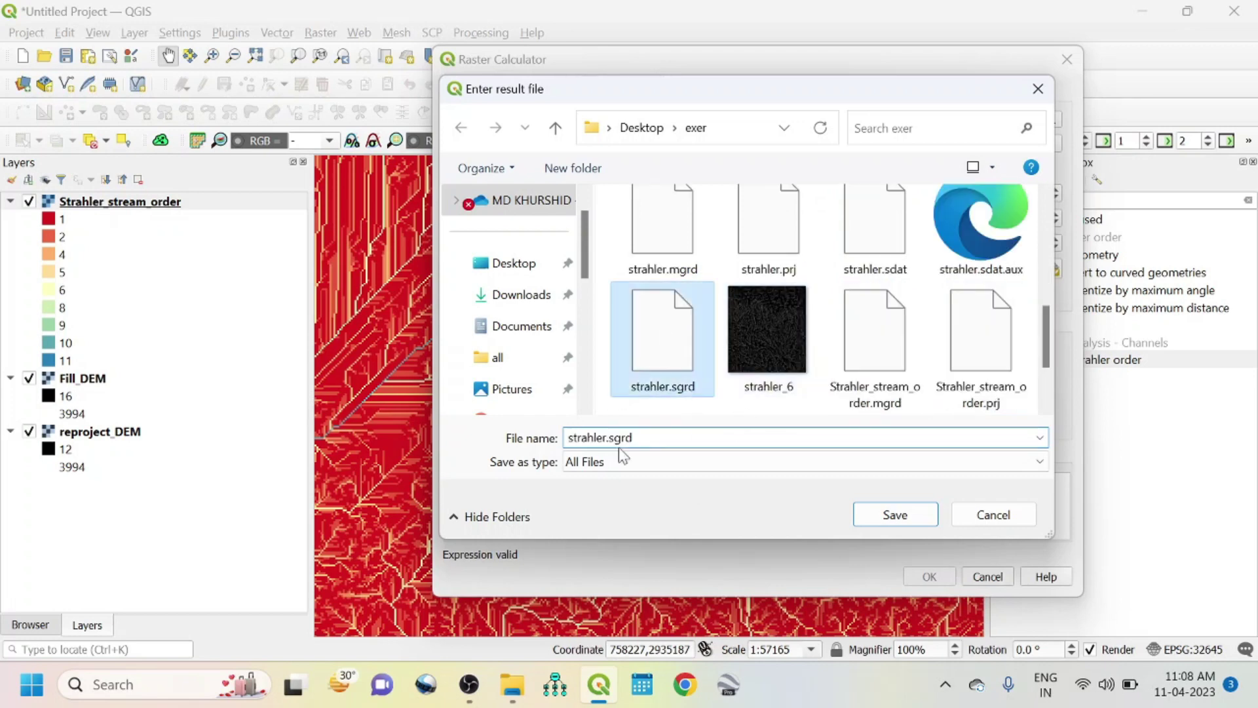
key(Tab)
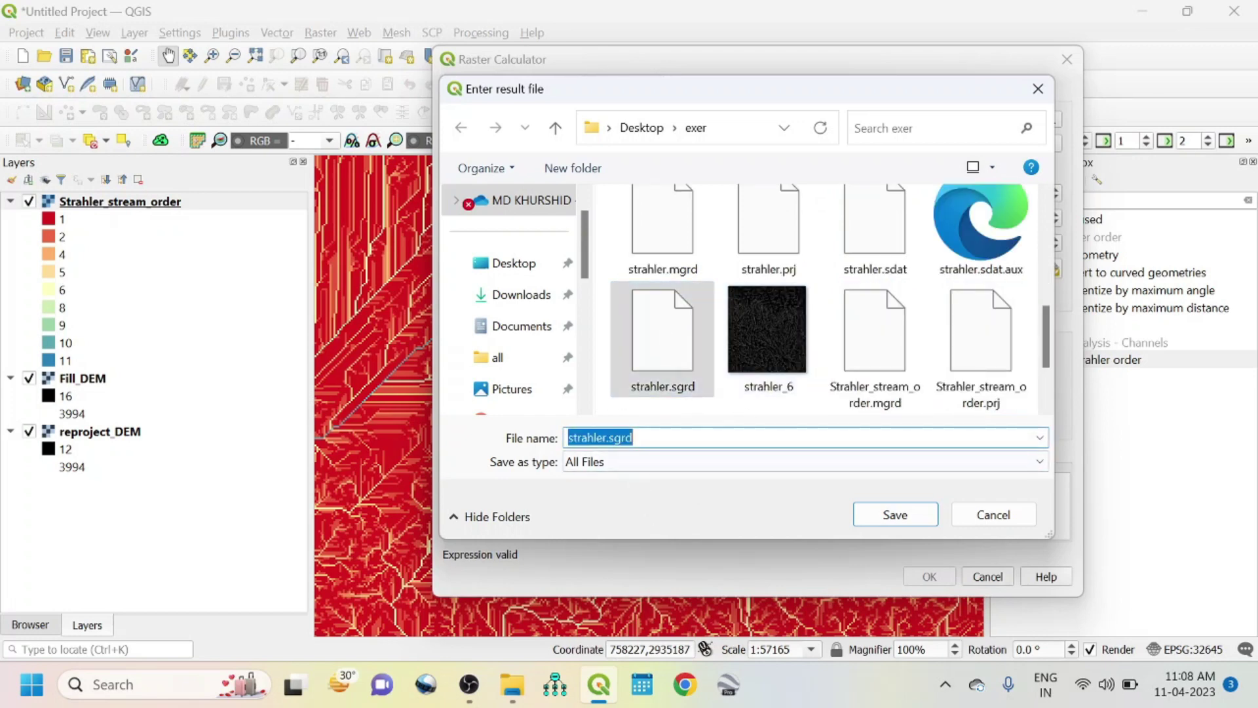
click(606, 437)
text(_)
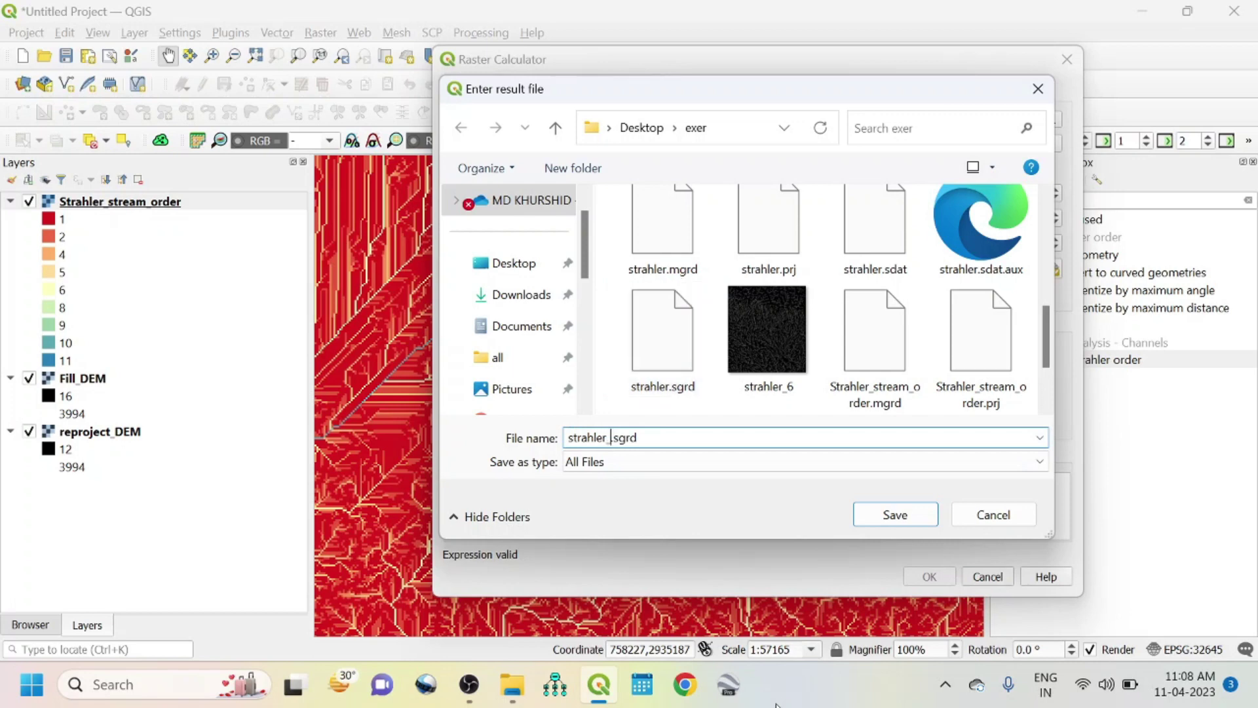
text(6)
click(894, 515)
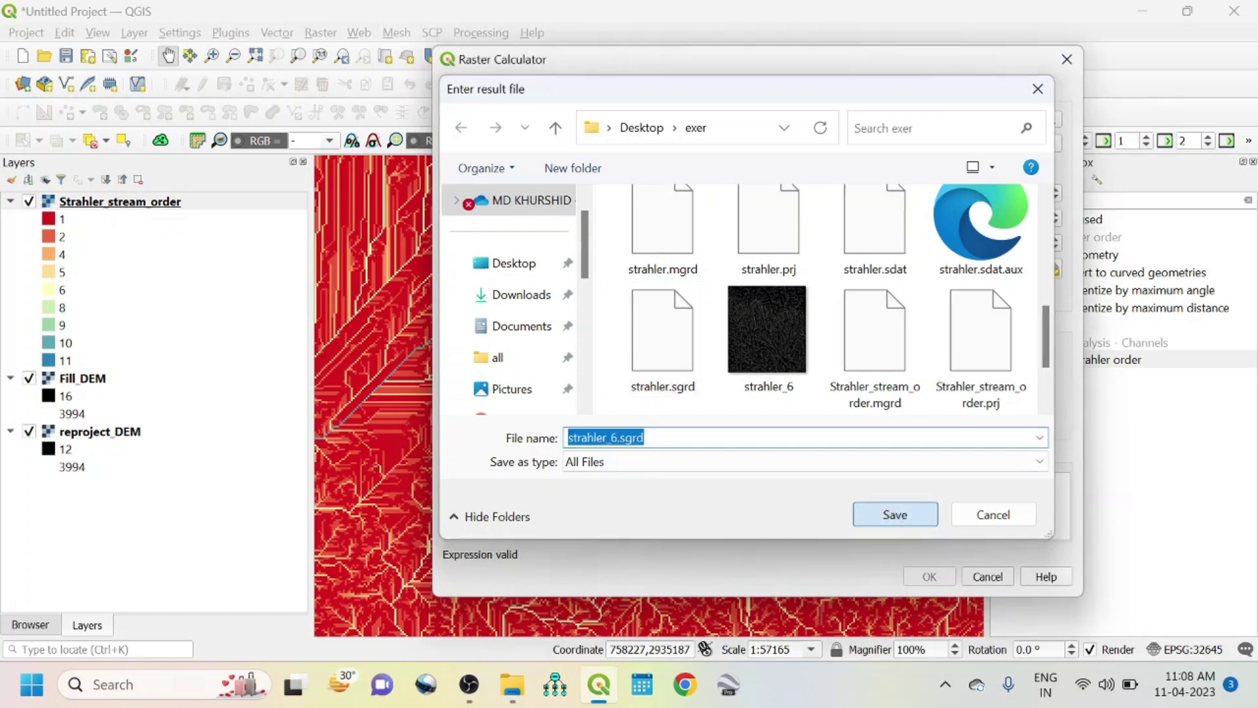
click(929, 577)
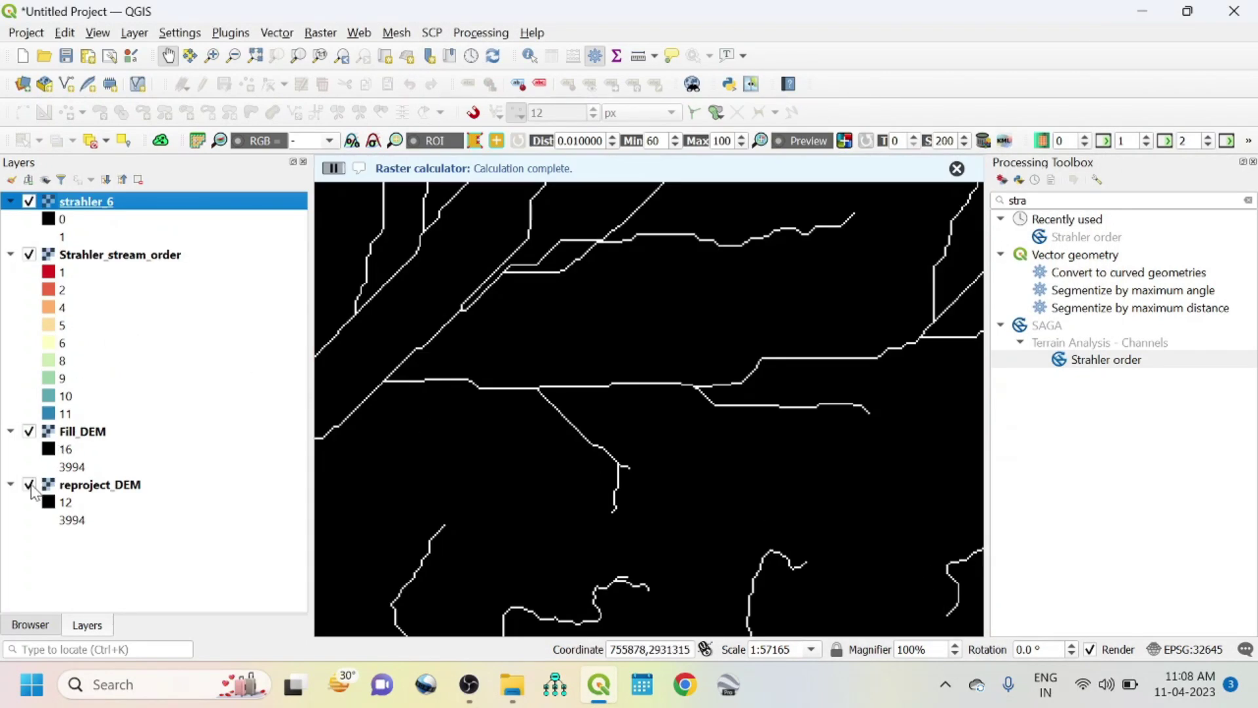
Hide the reproject_DEM and Fill_DEM layers and zoom to the strahler_6 layer to inspect its streams.
click(29, 485)
click(30, 433)
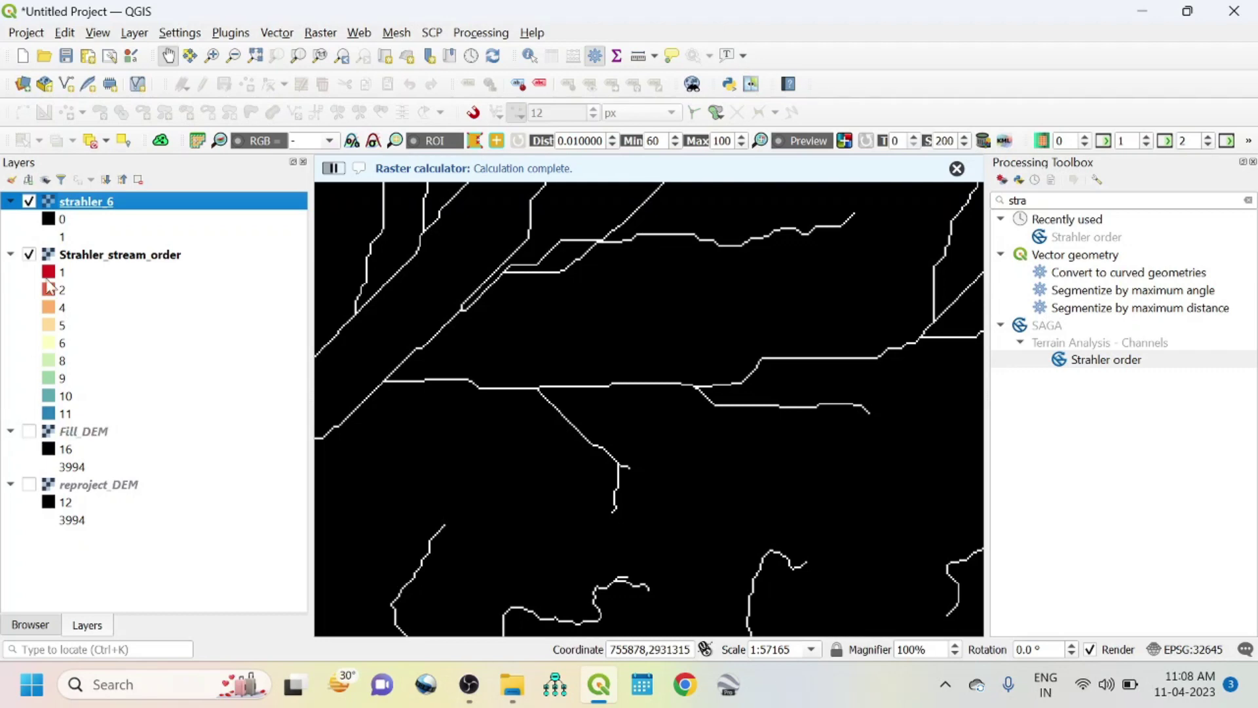
right_click(86, 206)
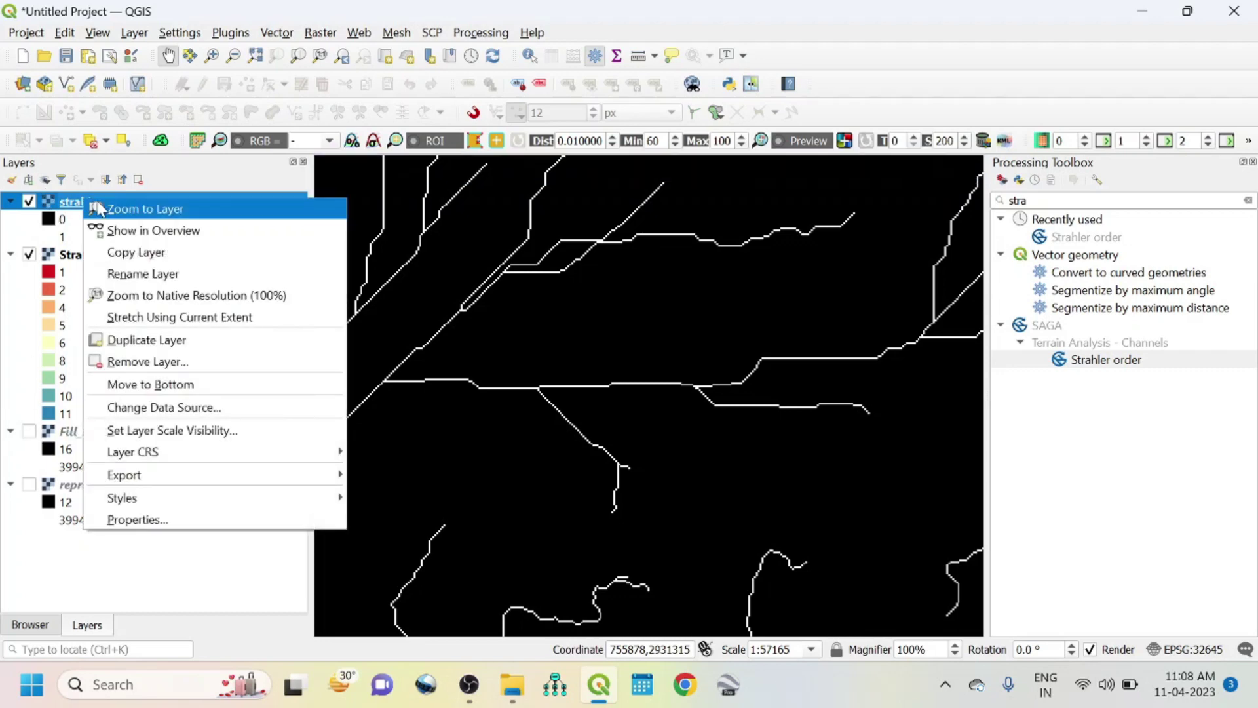
click(99, 208)
scroll(592, 389, up, 3)
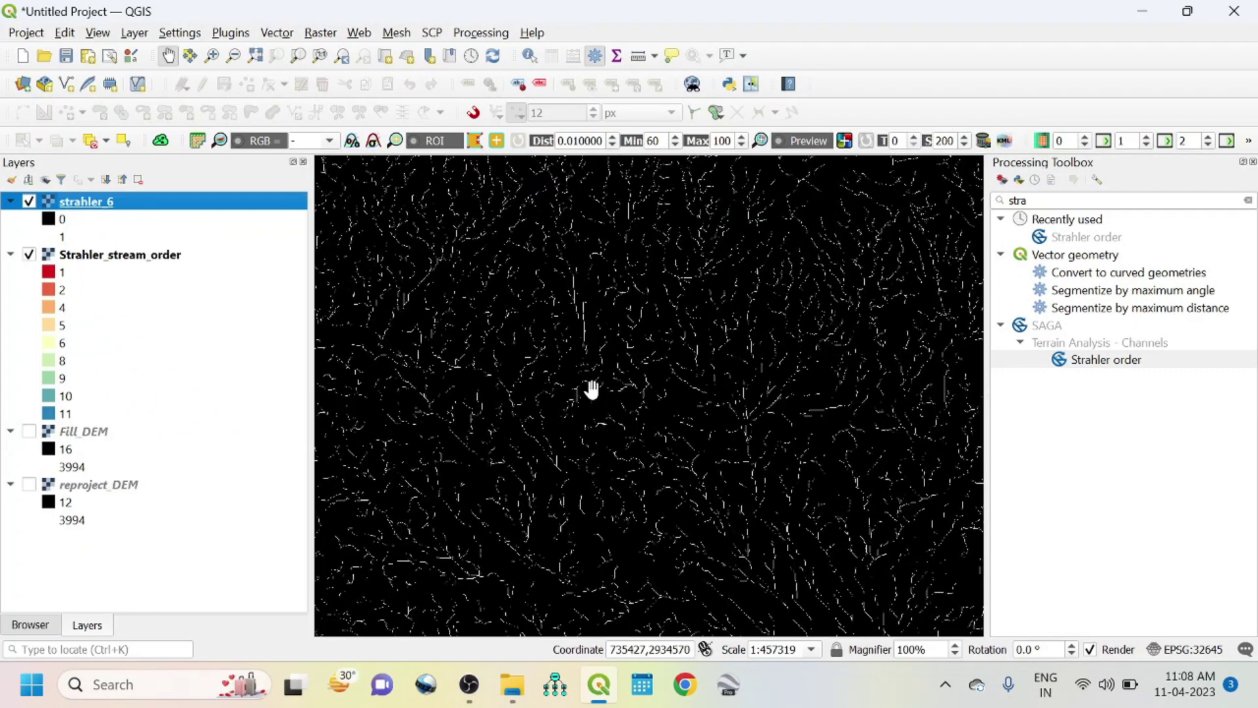
Examine the strahler_6 streams and compare them with the underlying Strahler_stream_order layer by toggling strahler_6 off and on.
scroll(716, 494, down, 1)
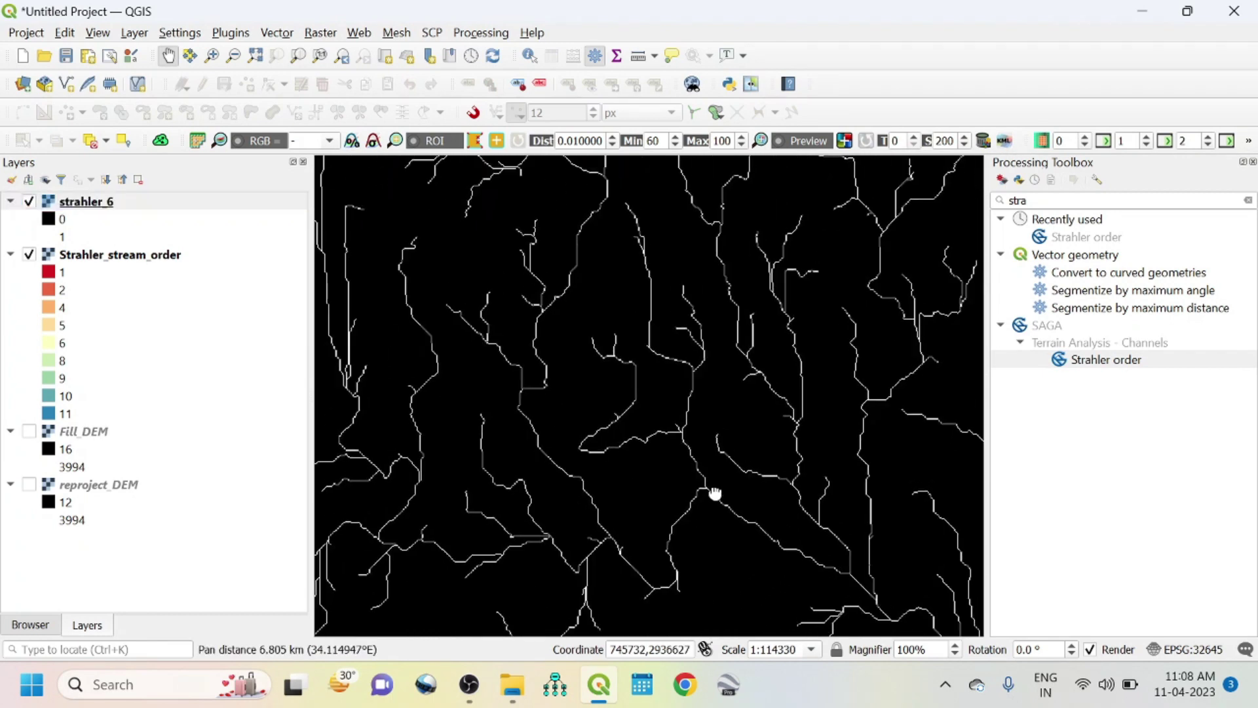
scroll(665, 429, up, 3)
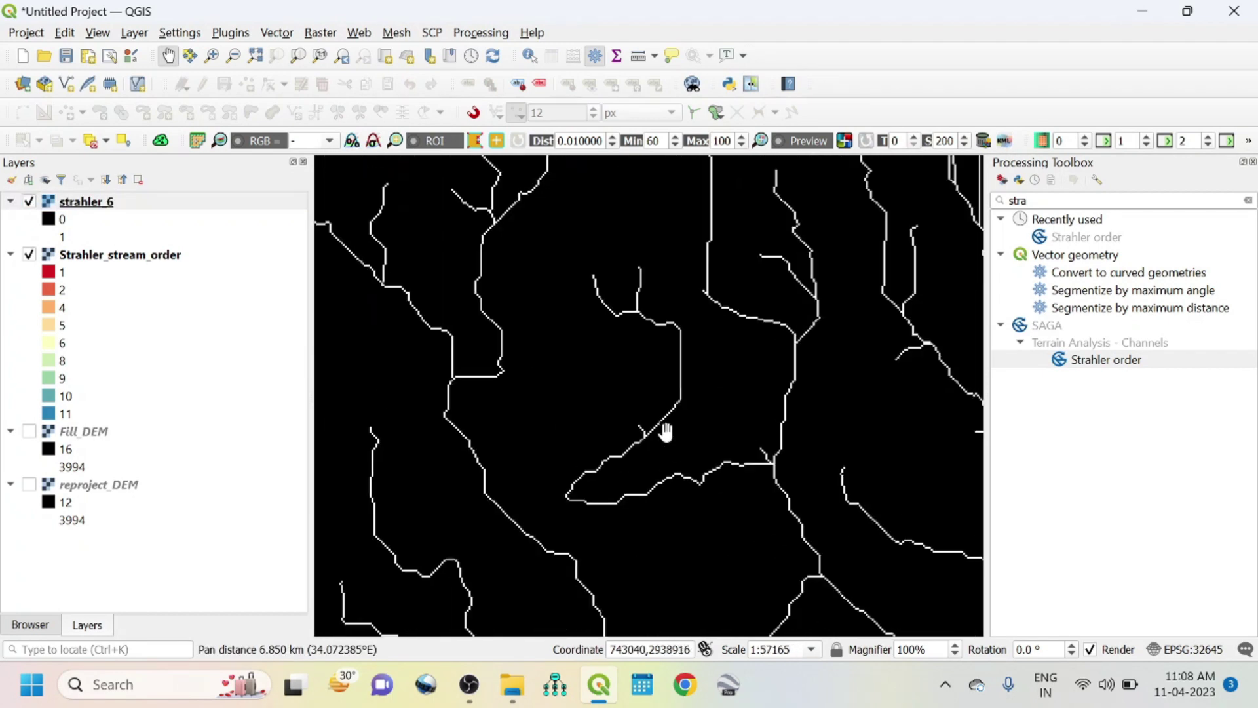
scroll(659, 414, down, 2)
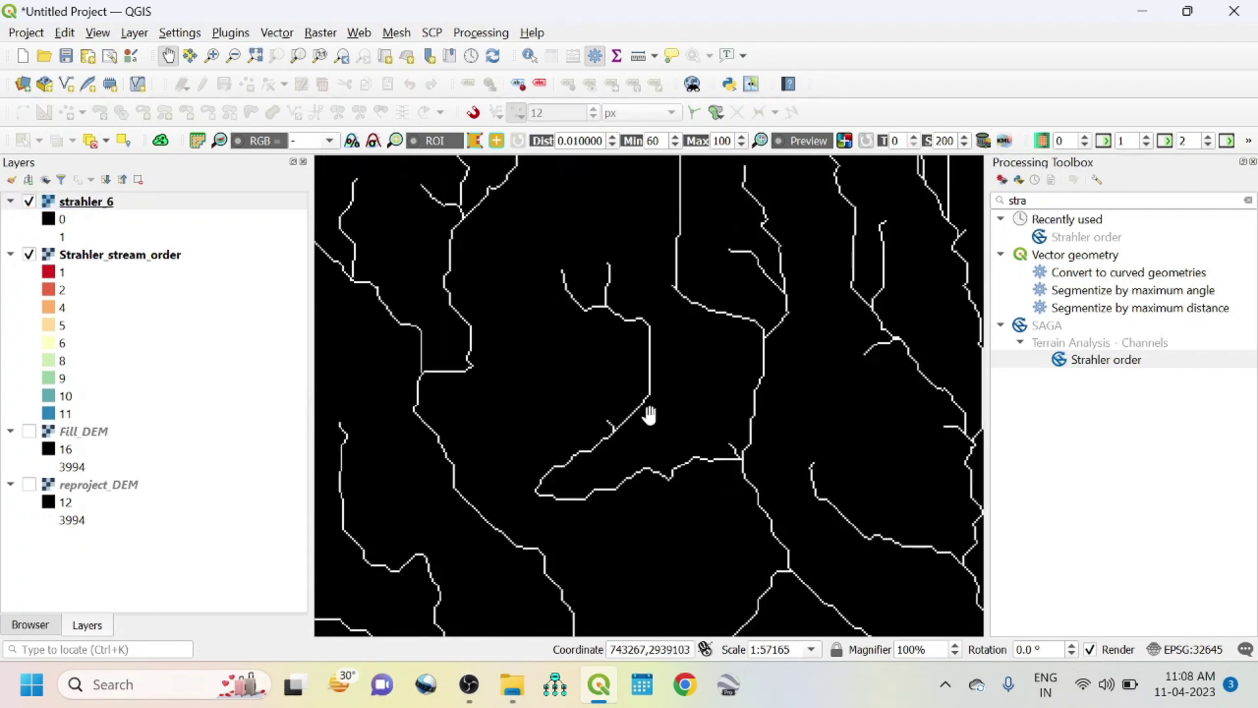
click(29, 202)
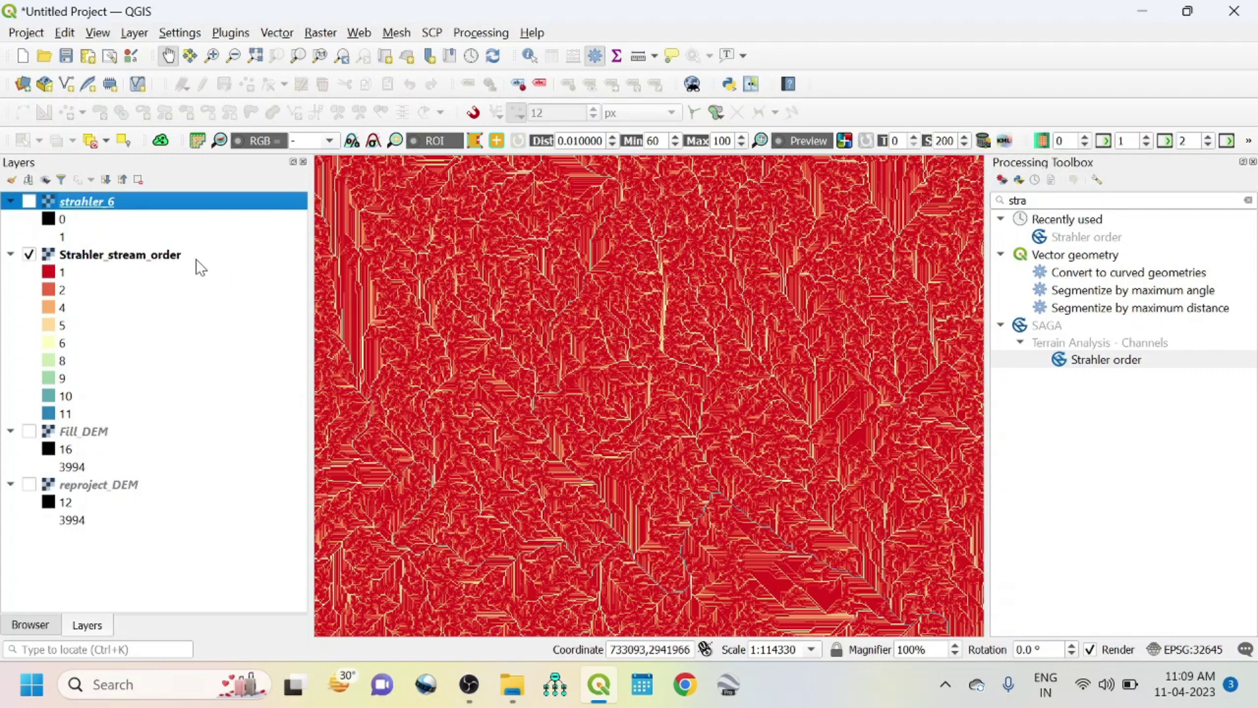
click(29, 203)
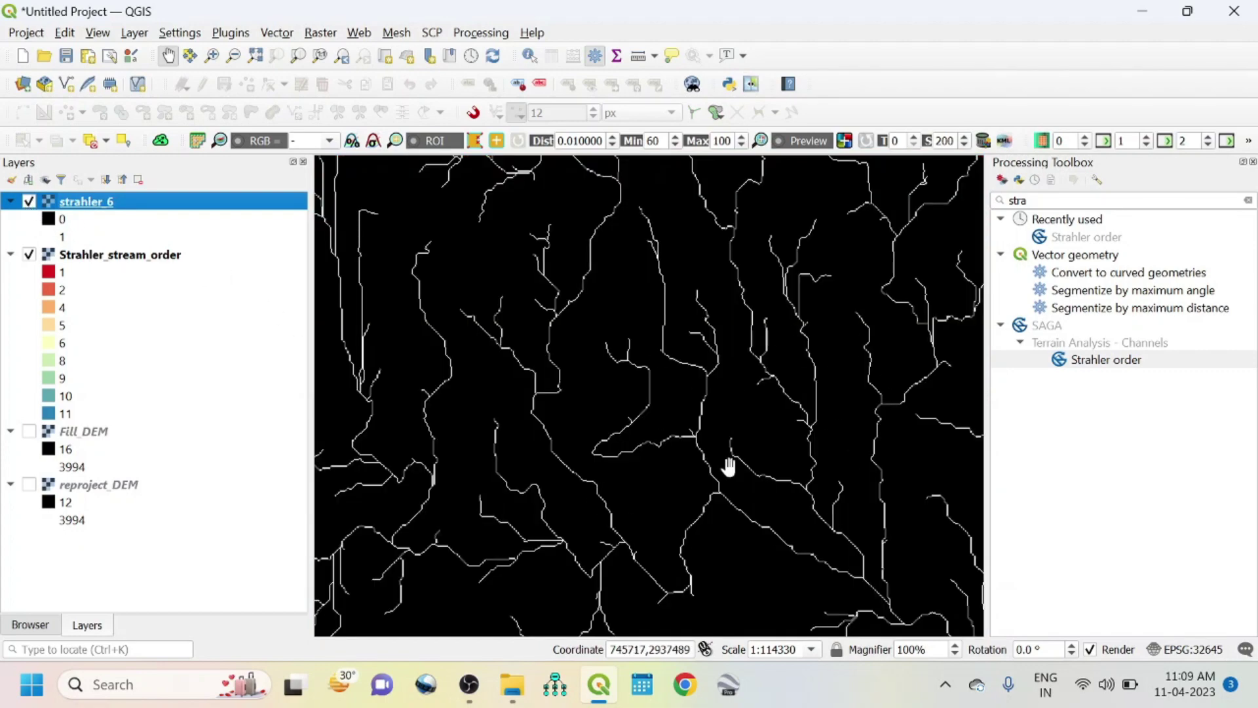
Set the strahler_6 layer's symbology to Paletted/Unique values and classify its values.
right_click(75, 203)
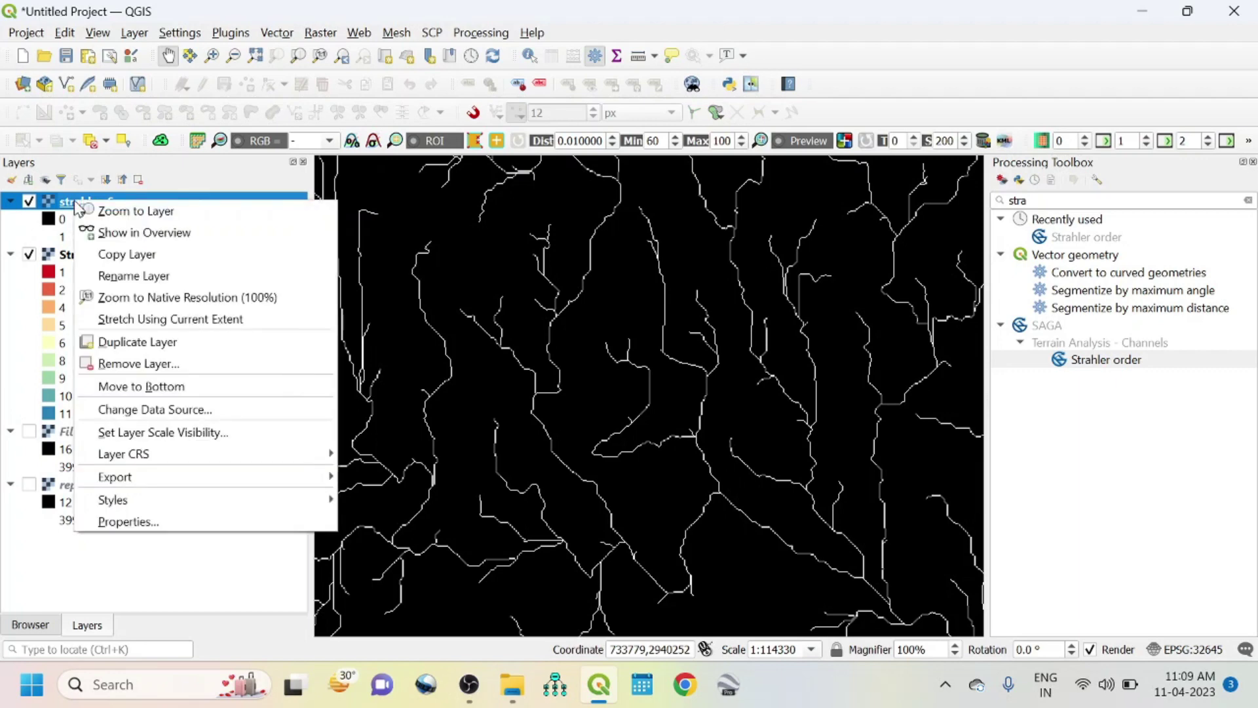
click(135, 525)
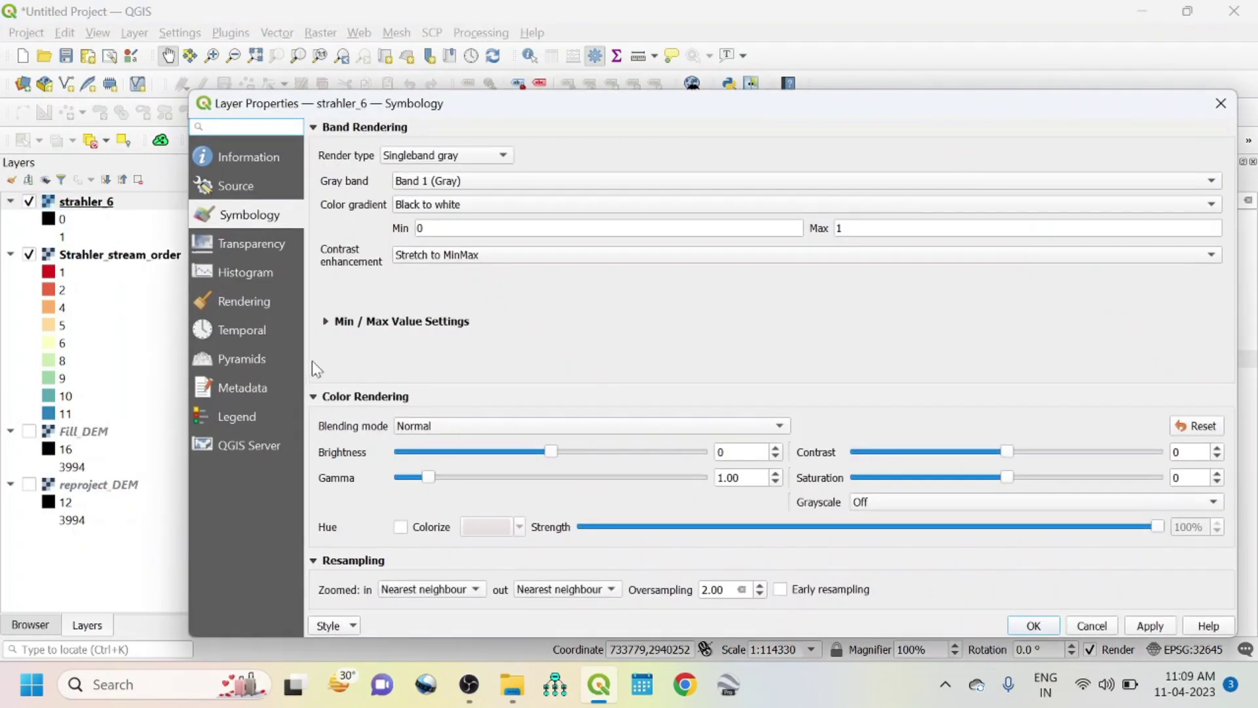
click(442, 157)
click(439, 140)
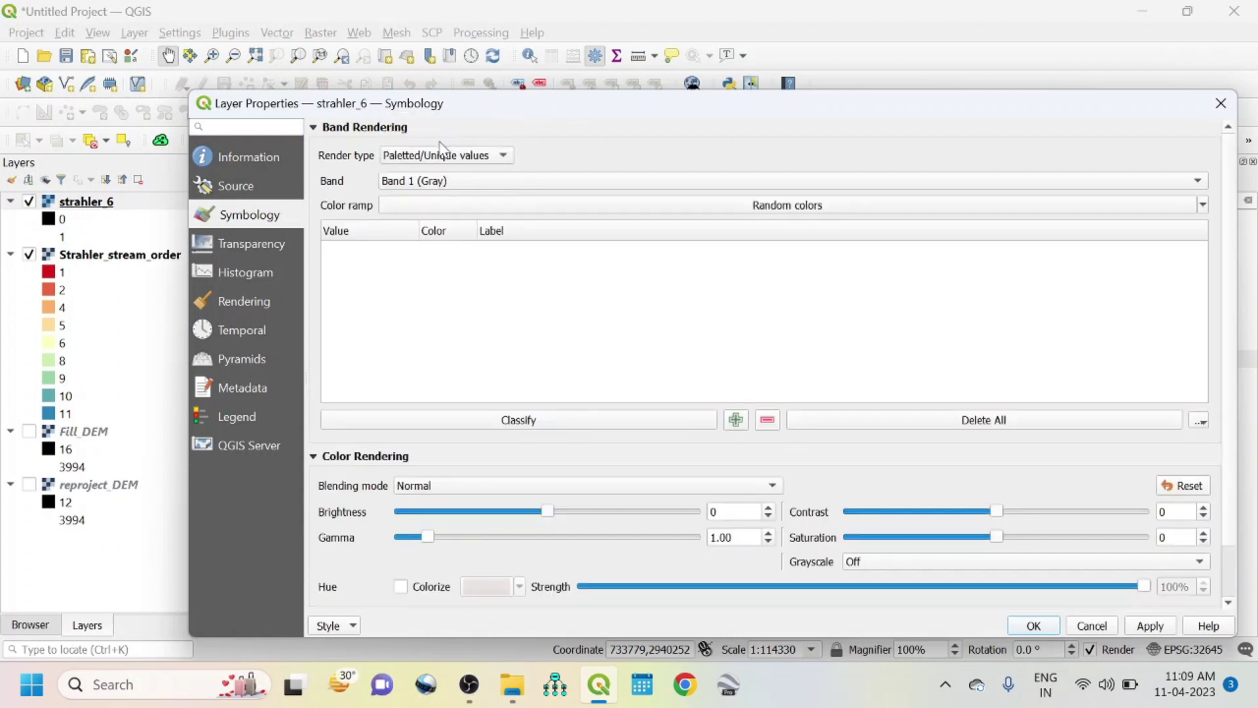
click(522, 421)
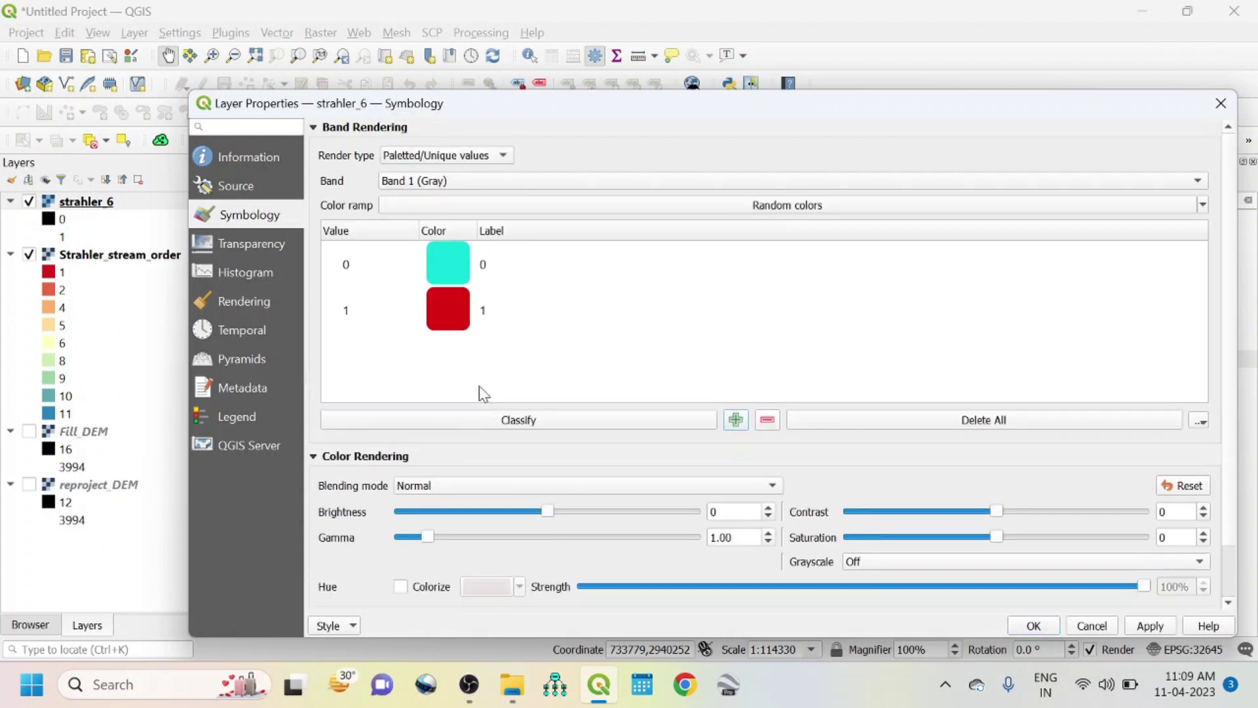
Change the color of class 1 in strahler_6 to blue (#0f1ddc) and apply the symbology.
double_click(451, 310)
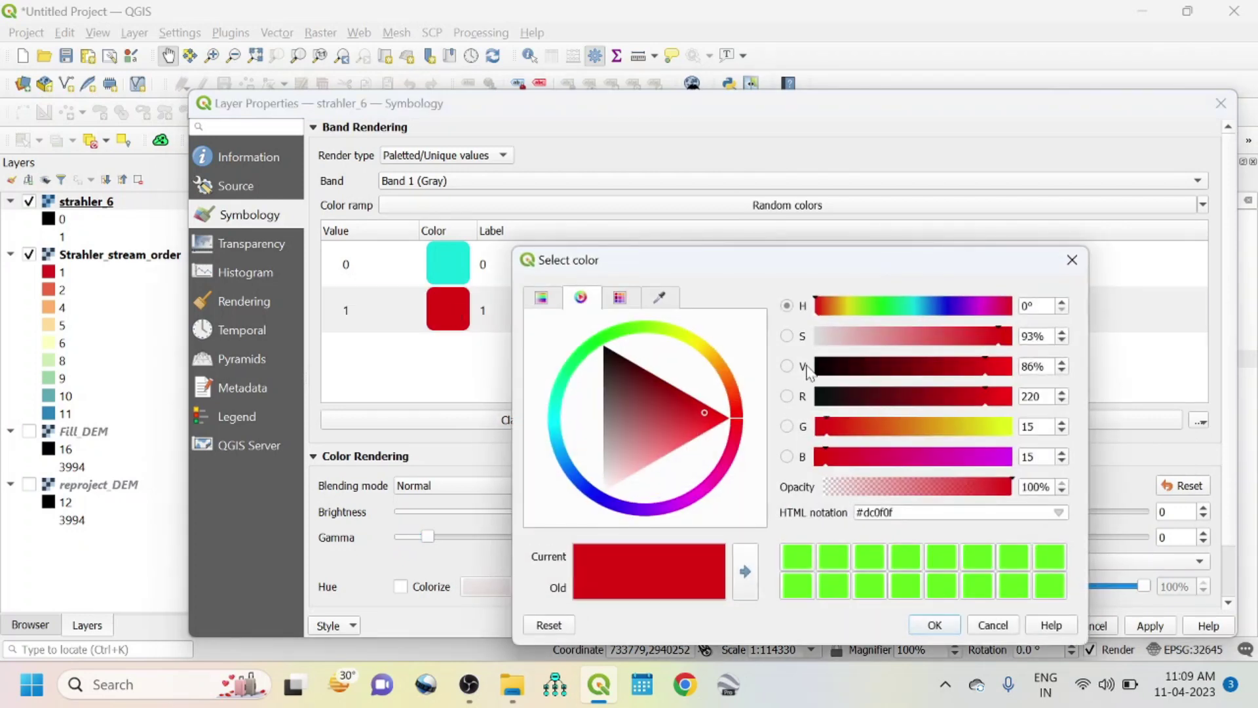
click(946, 310)
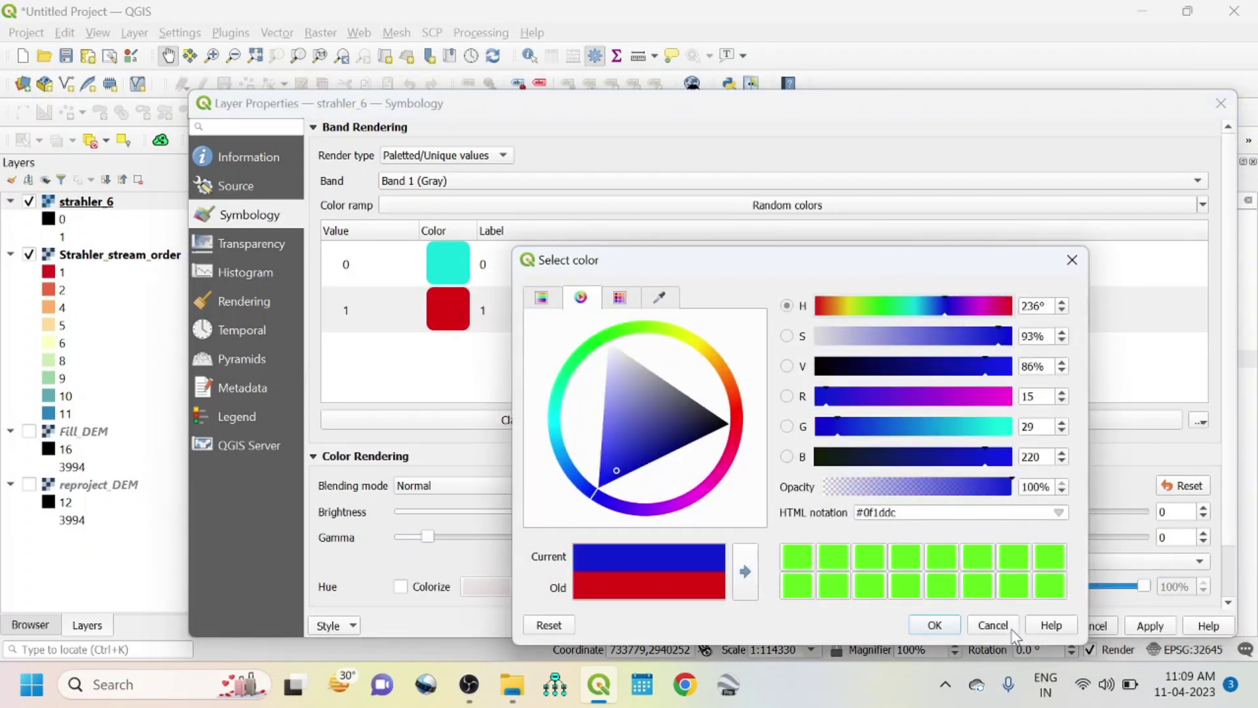
key(Return)
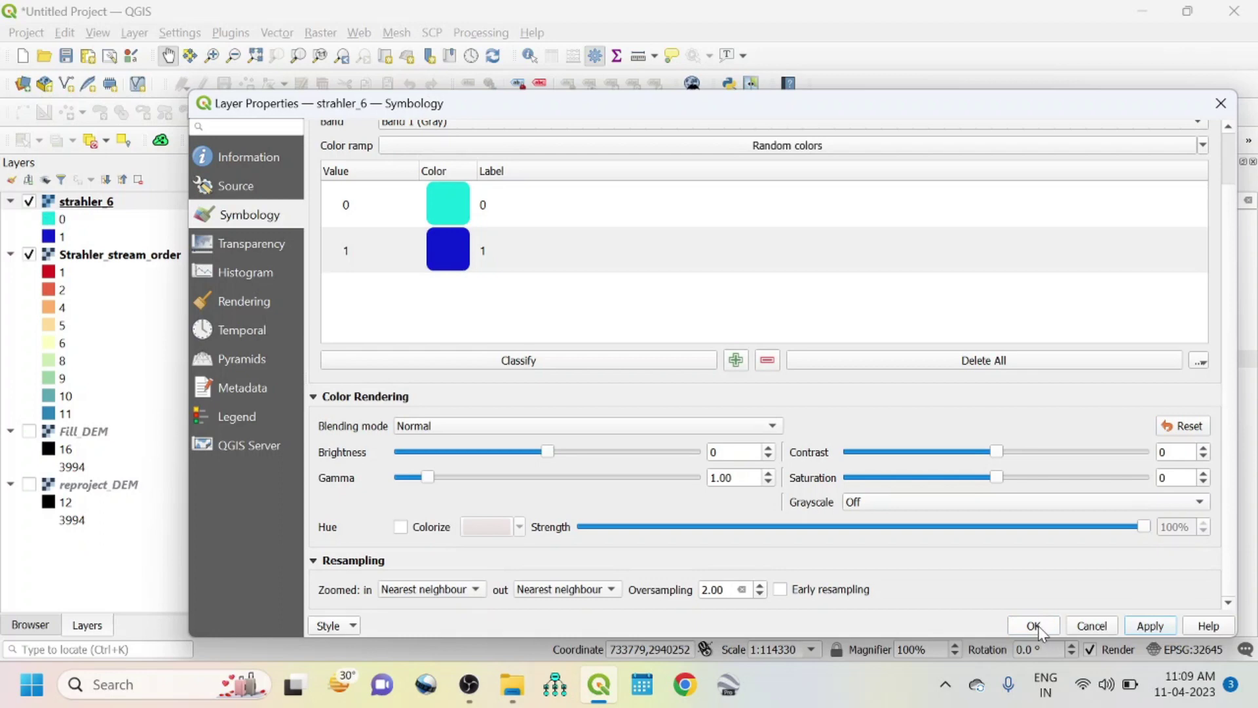
click(1034, 626)
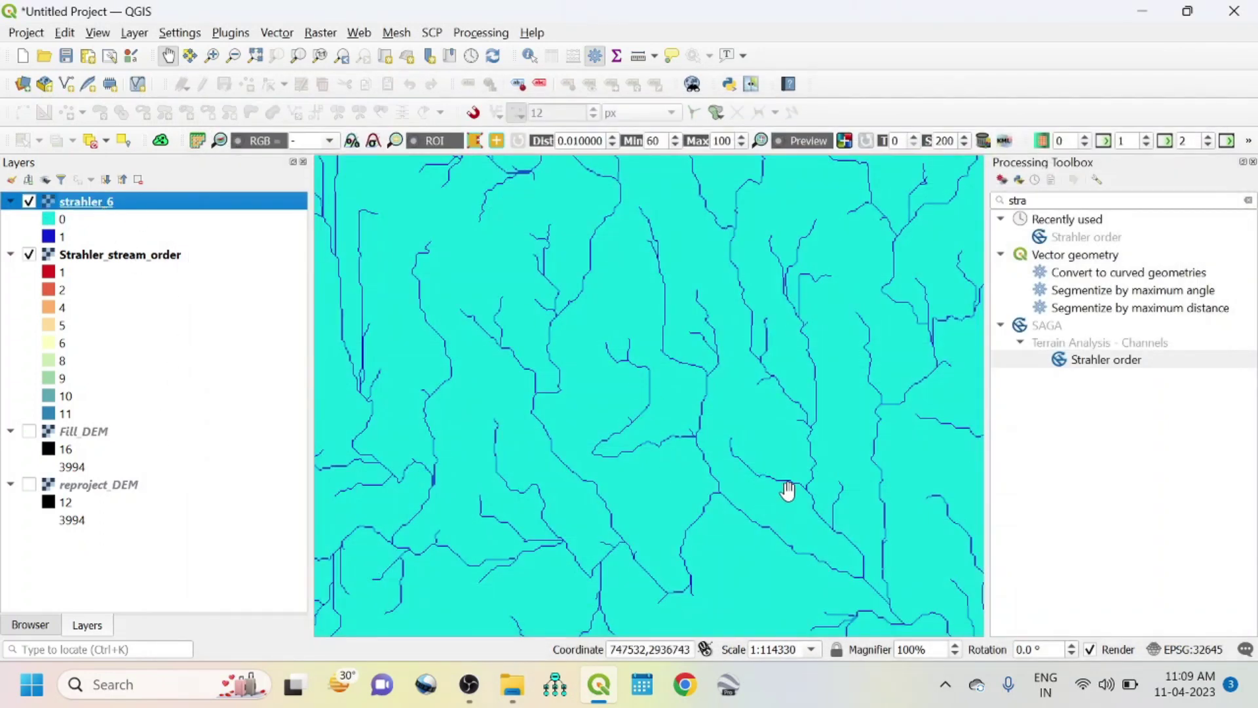
scroll(788, 491, up, 1)
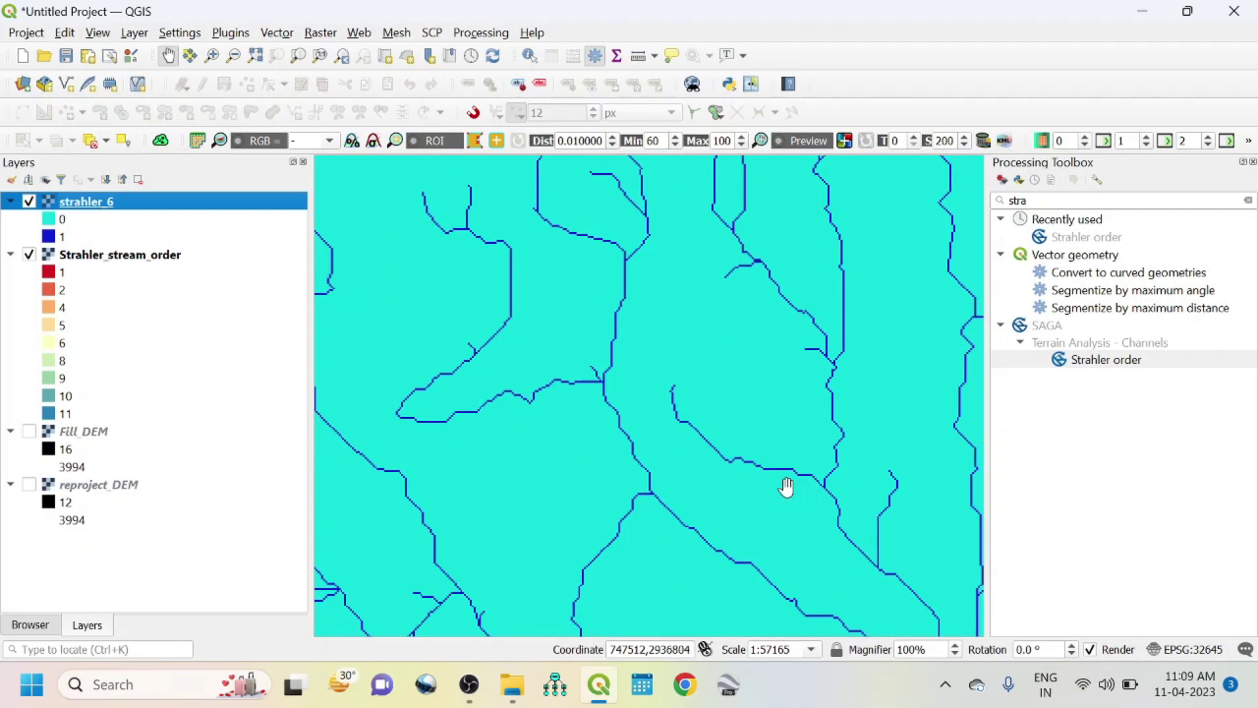
scroll(786, 486, down, 1)
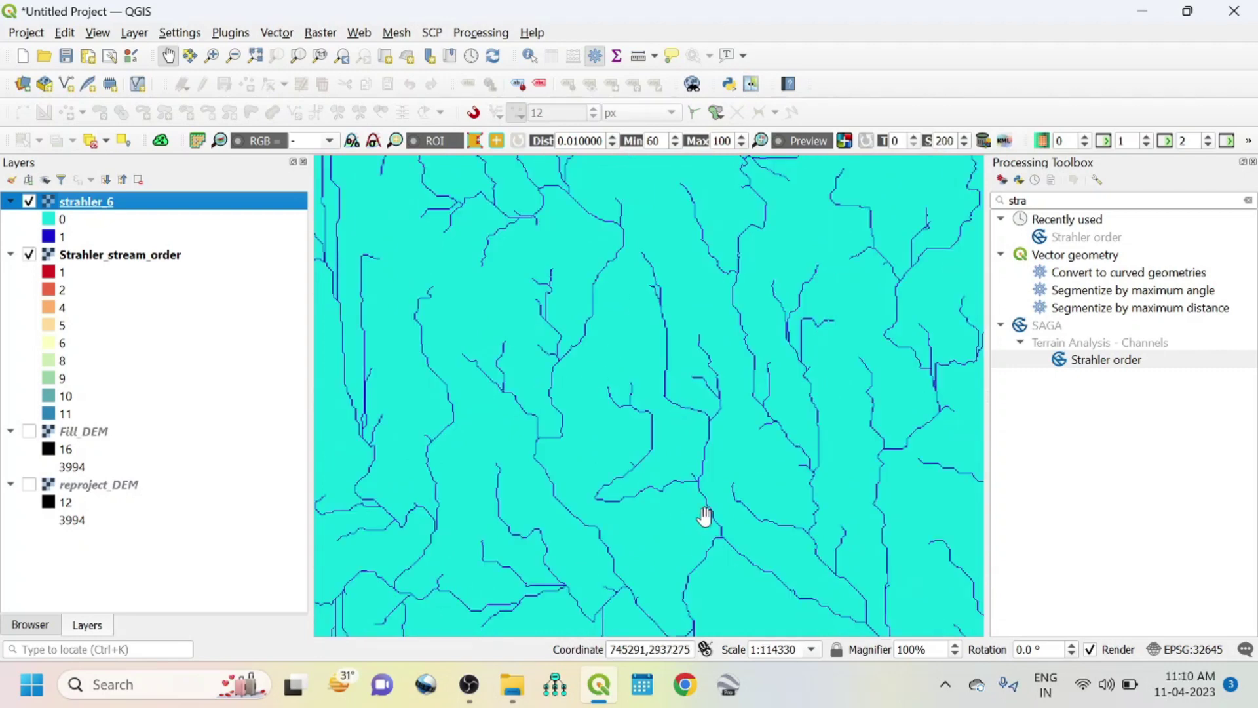
Remove class 0 from the strahler_6 symbology so only the stream class is drawn, and apply the change.
right_click(88, 210)
click(131, 524)
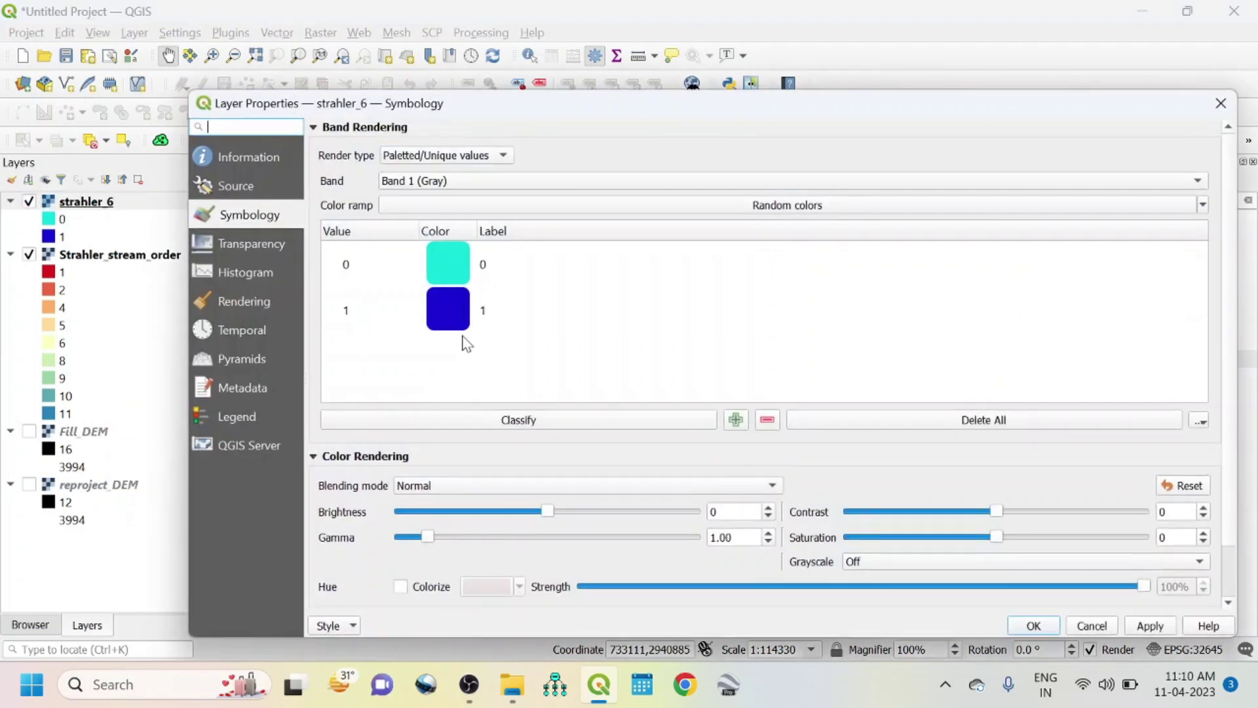
double_click(451, 265)
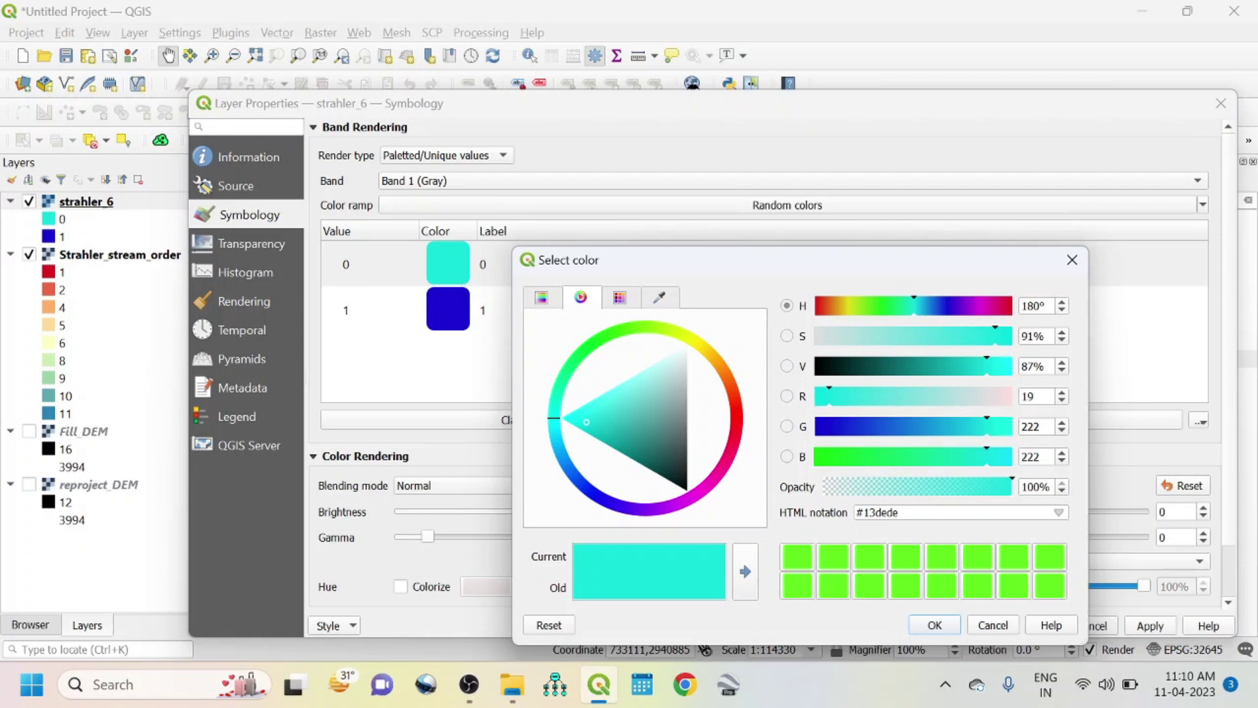
click(1072, 260)
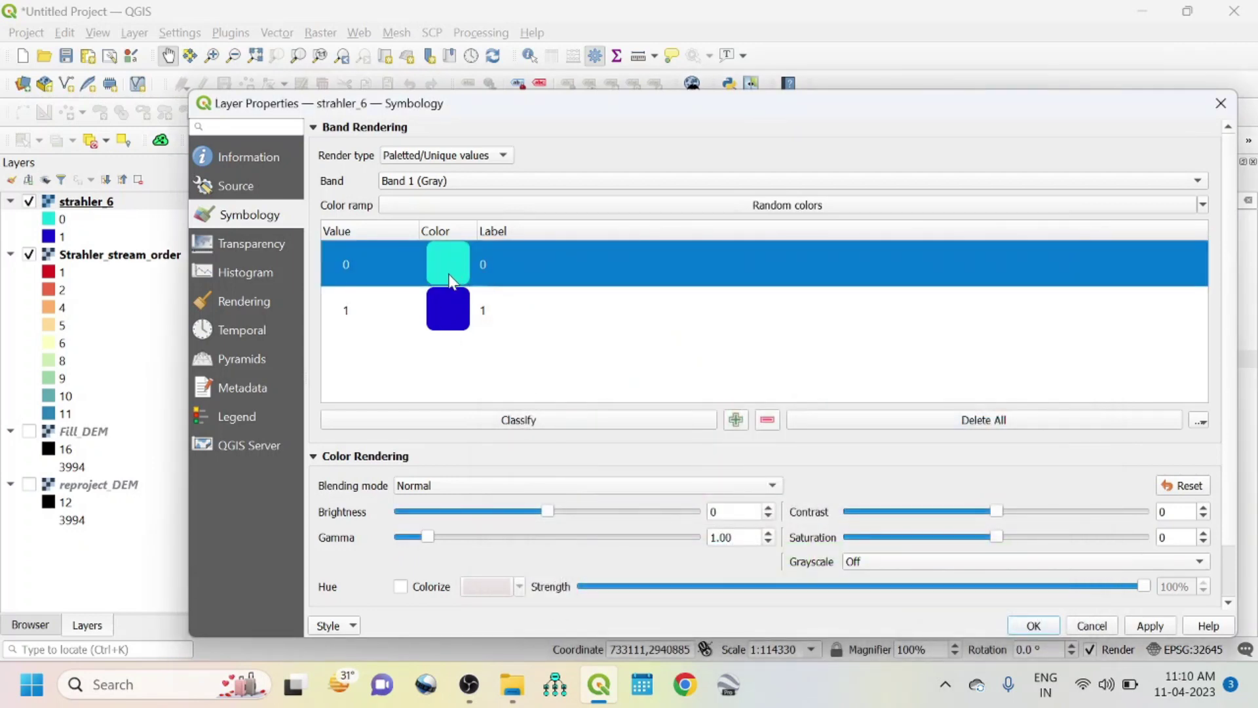
click(768, 420)
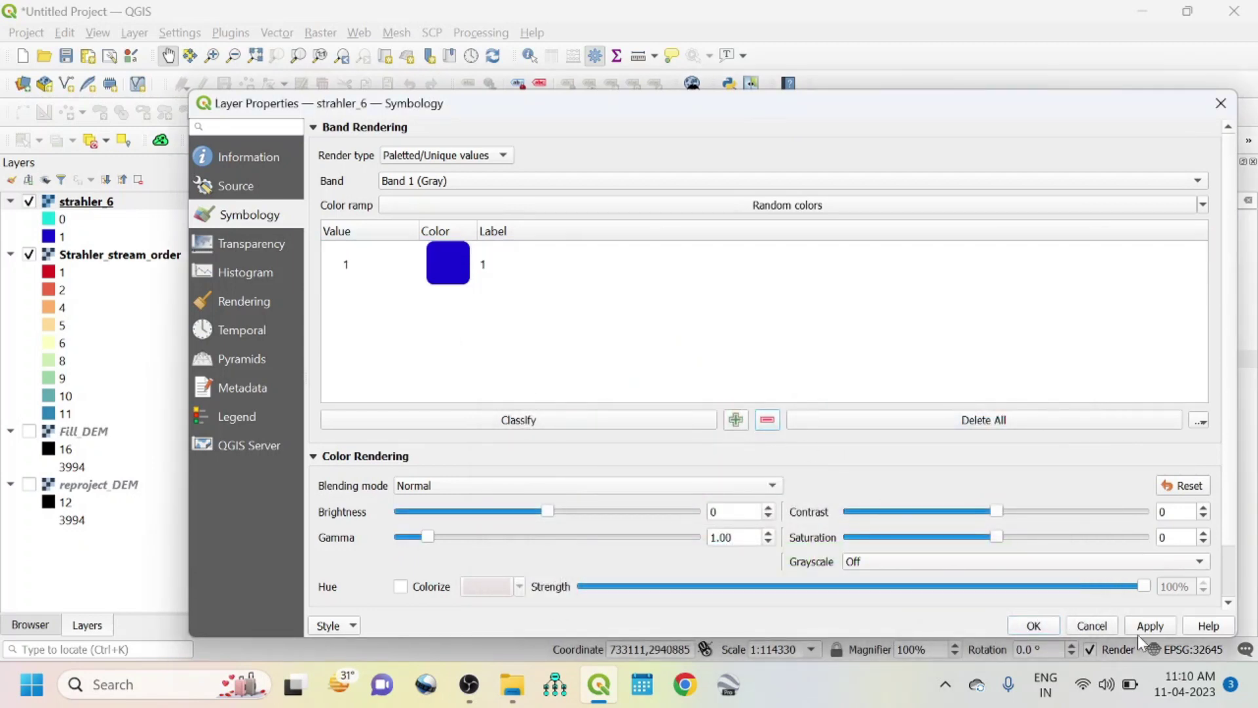
click(1157, 627)
click(1033, 626)
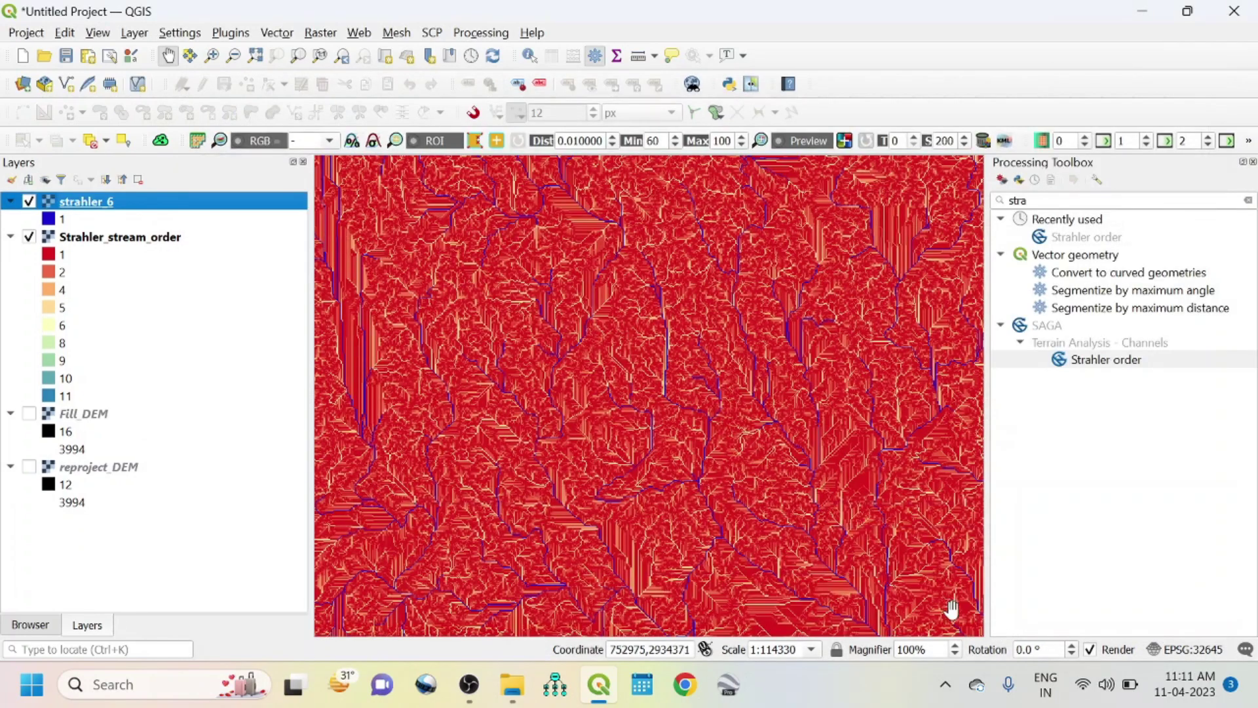
Hide the Strahler_stream_order layer and inspect the blue strahler_6 streams on their own.
click(28, 238)
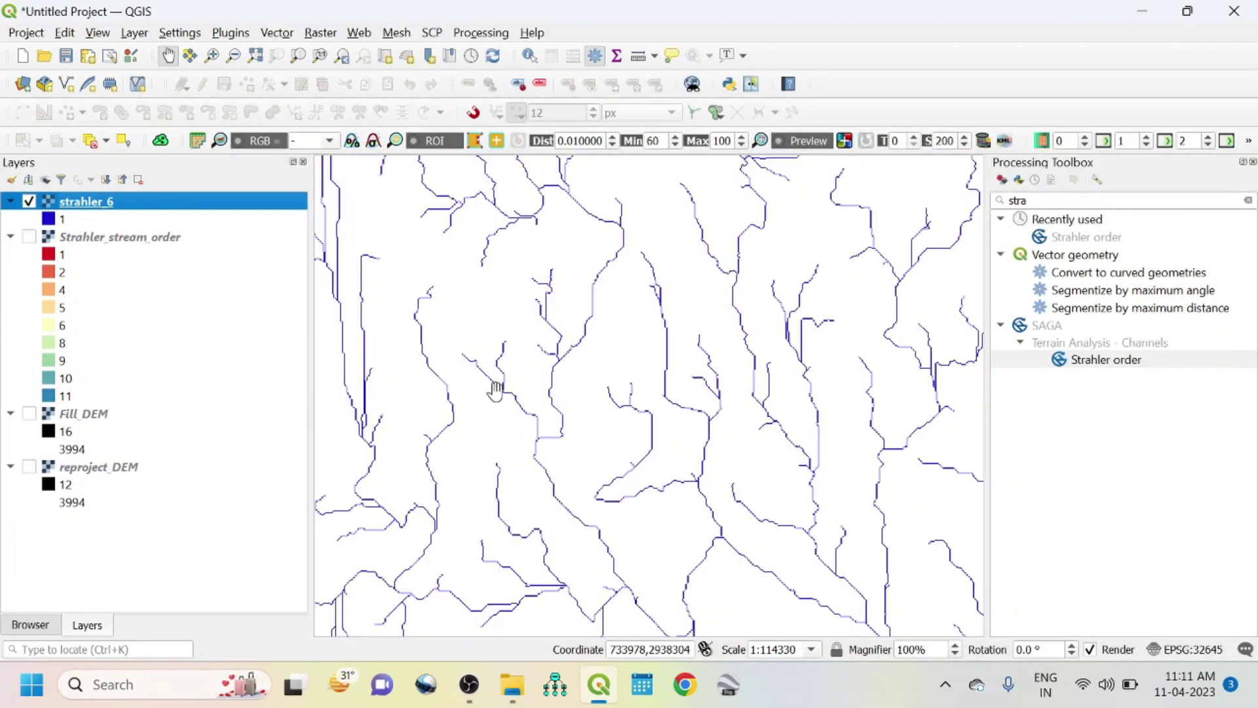
scroll(598, 438, down, 1)
scroll(650, 453, up, 1)
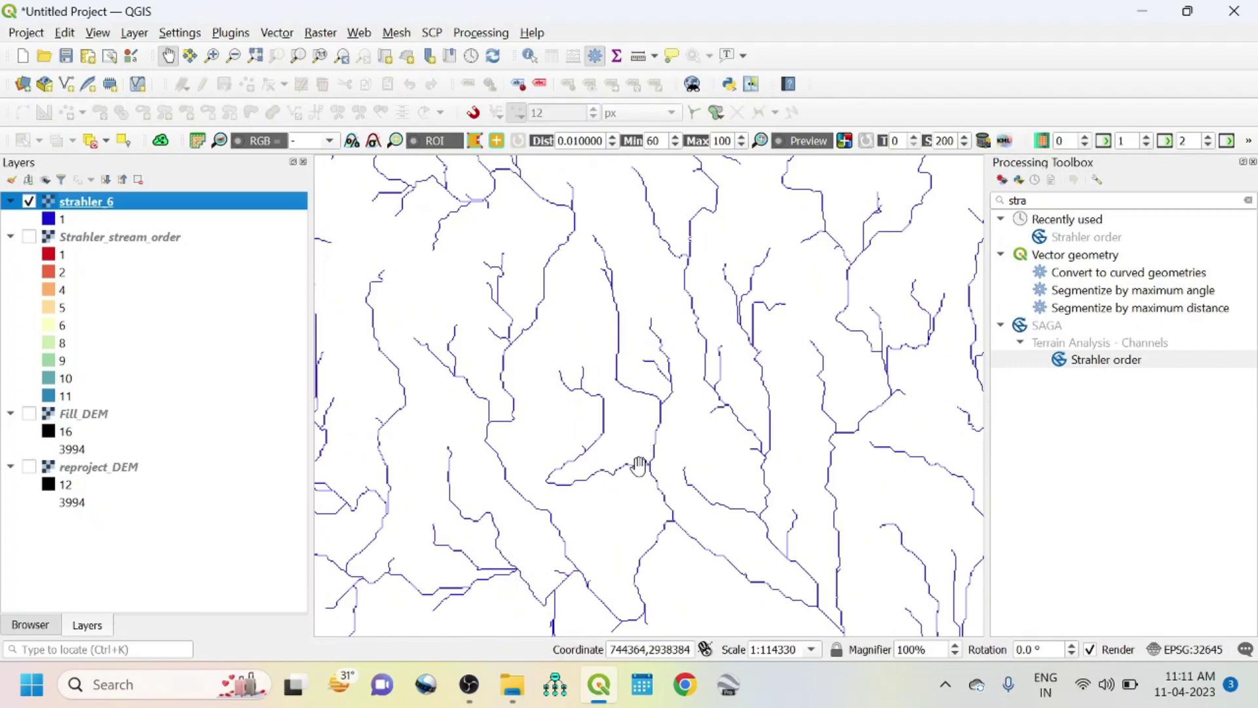
scroll(640, 465, down, 2)
scroll(639, 466, up, 2)
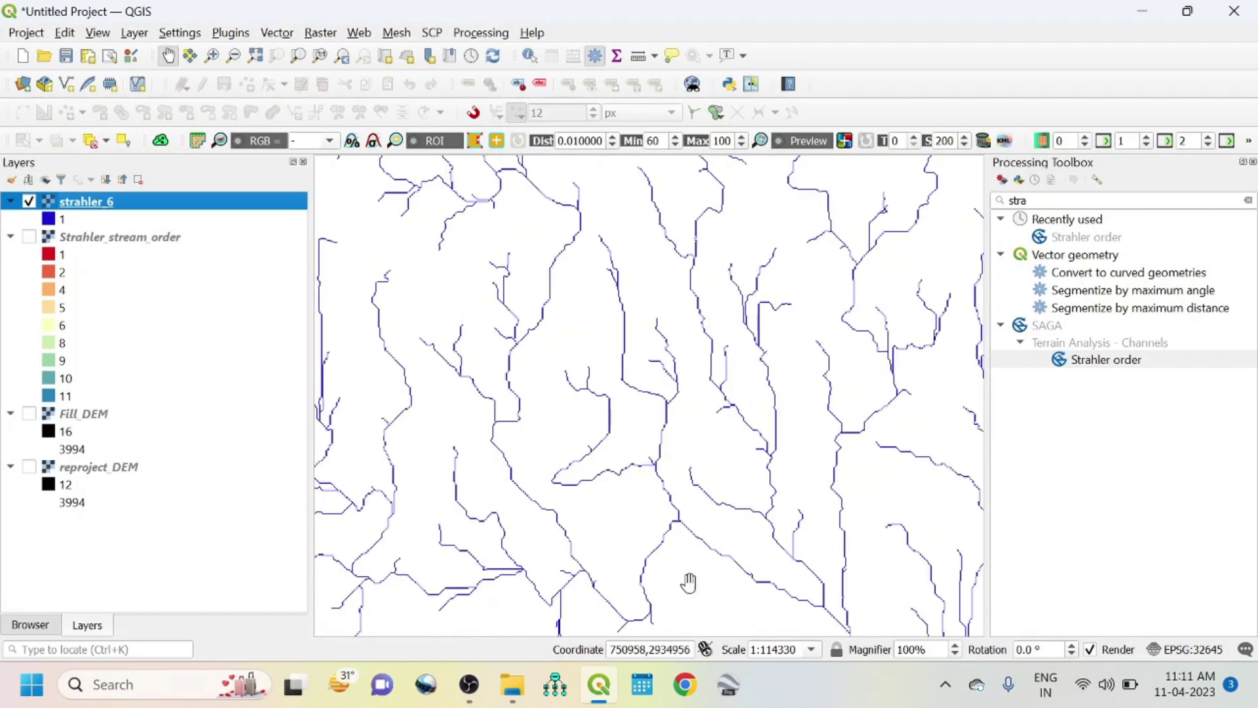
scroll(570, 497, down, 1)
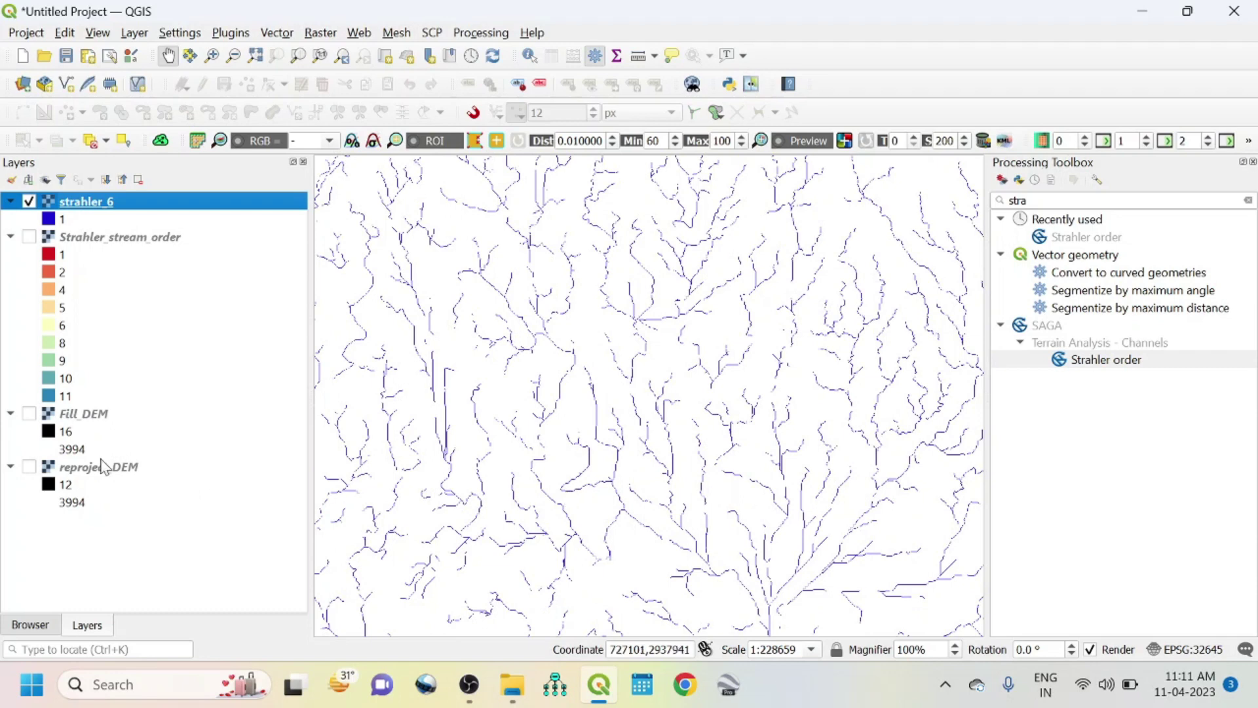
Show the Fill_DEM layer beneath the streams and set its render type to Singleband pseudocolor.
click(30, 415)
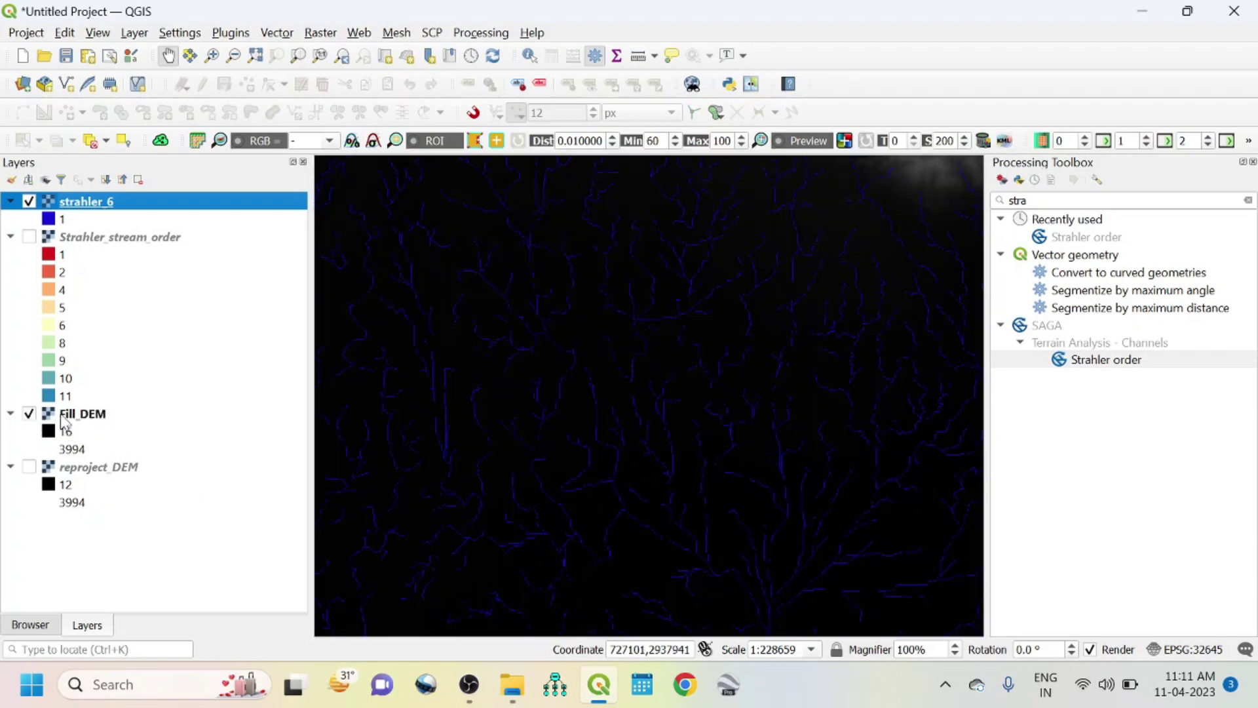
right_click(84, 419)
click(113, 406)
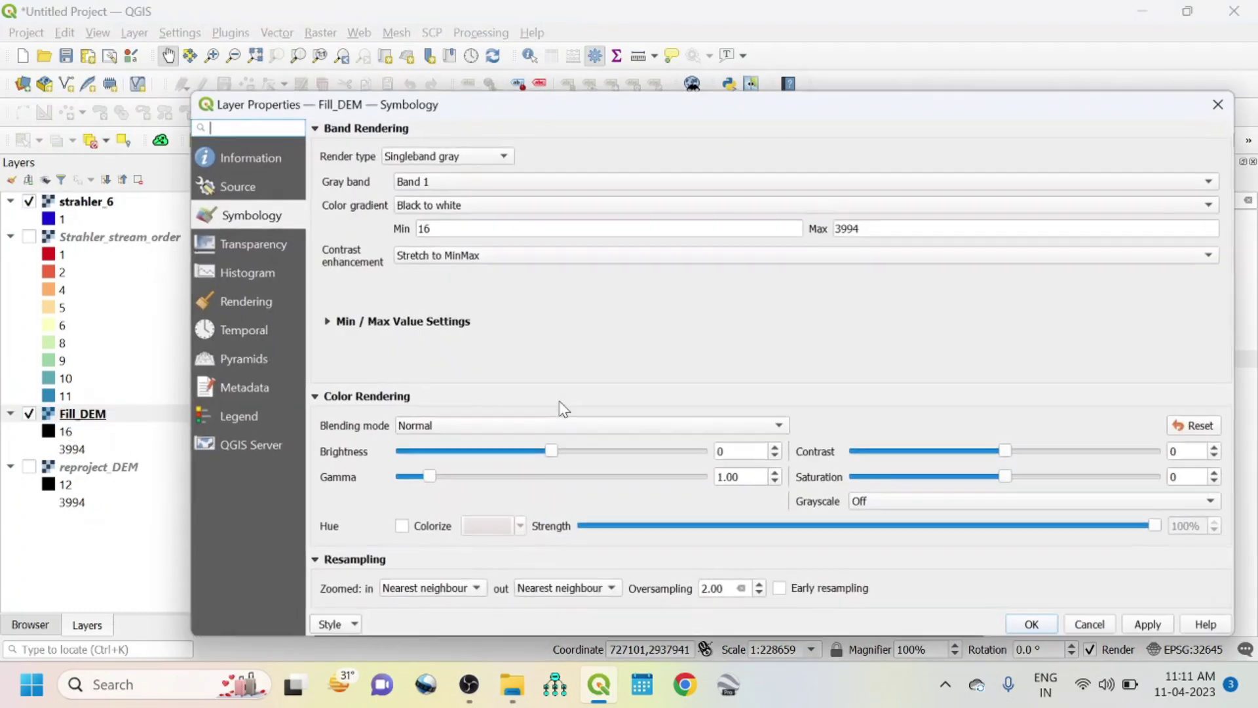
click(459, 157)
click(460, 172)
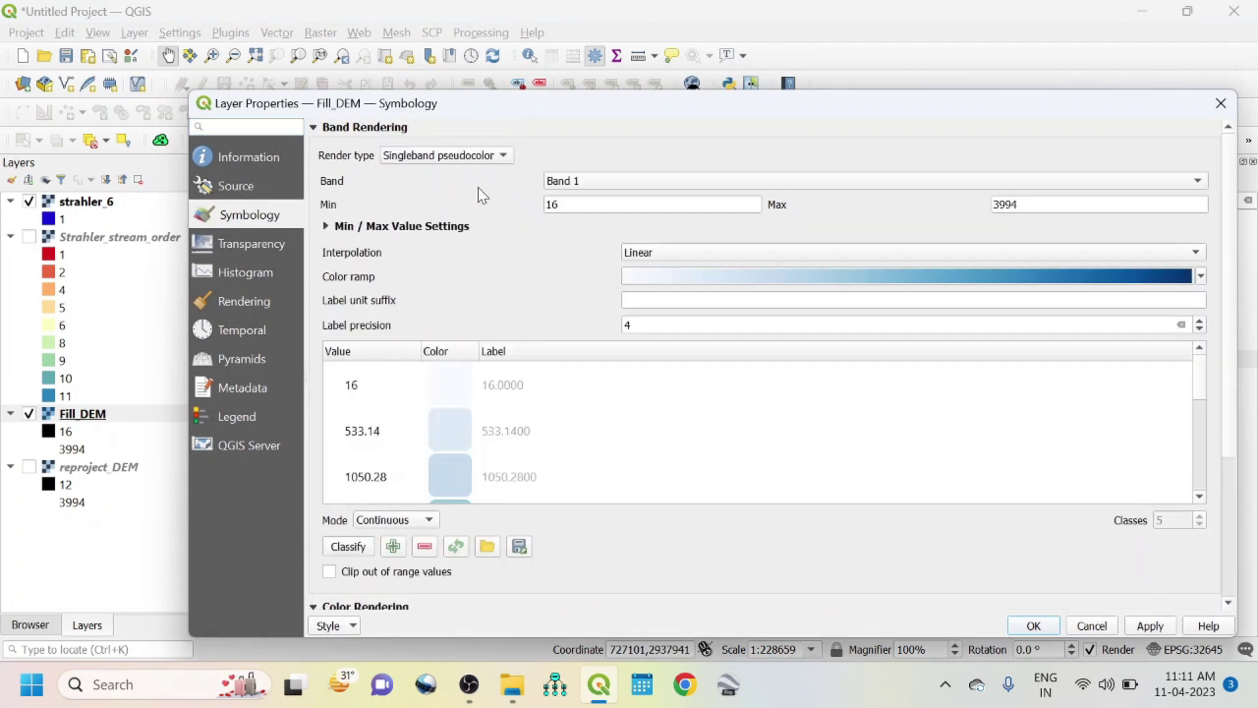
Apply the Reds color ramp to Fill_DEM and inspect how the strahler_6 streams follow the terrain.
click(1201, 280)
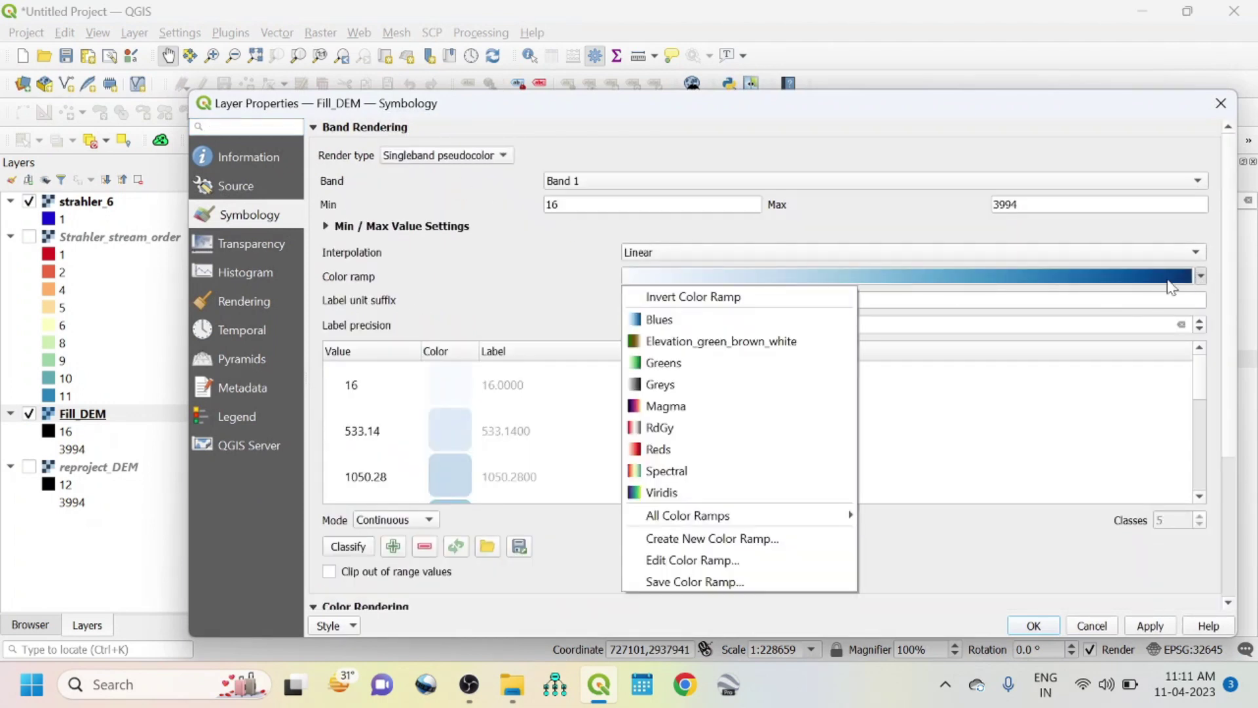
click(684, 452)
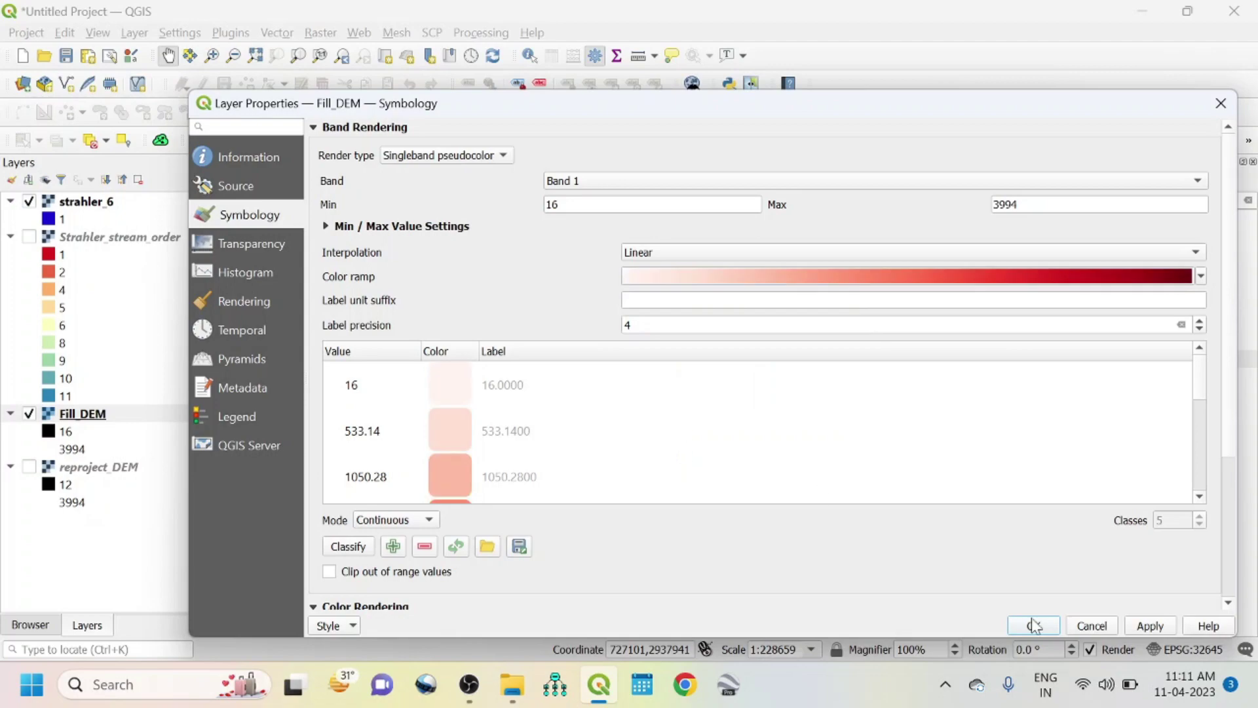
click(1152, 624)
click(1031, 626)
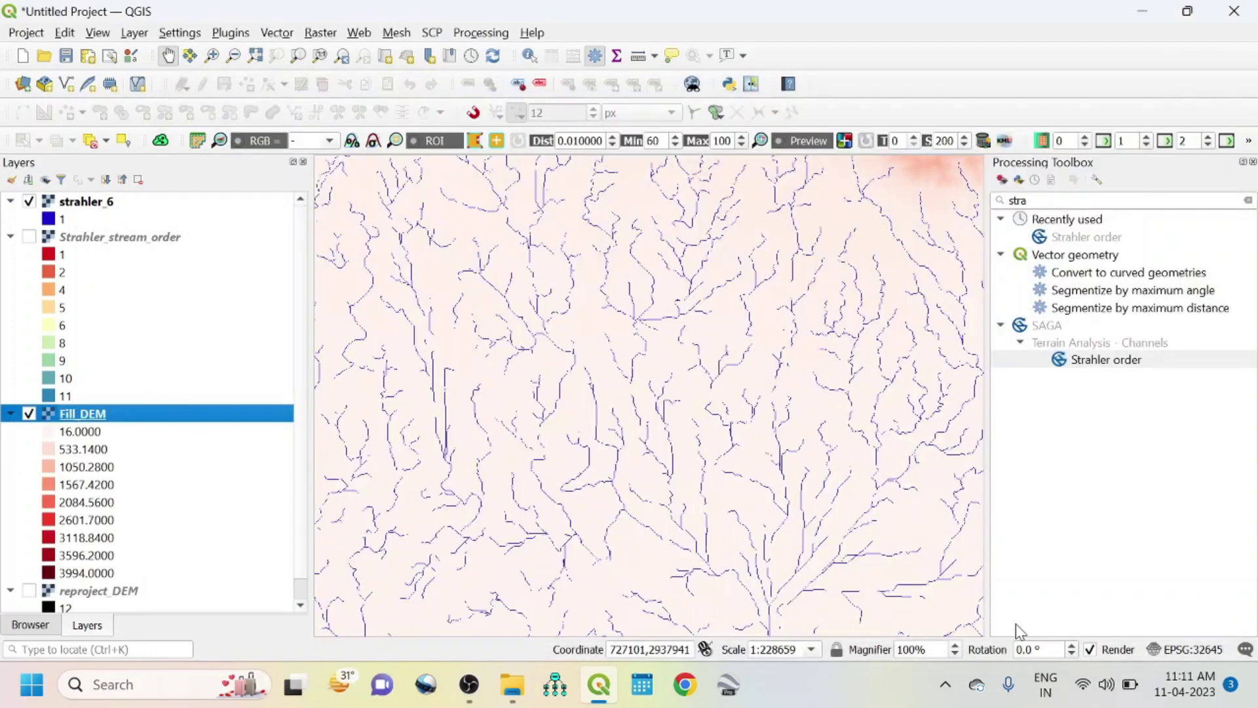
drag(769, 289, 764, 573)
drag(722, 472, 740, 459)
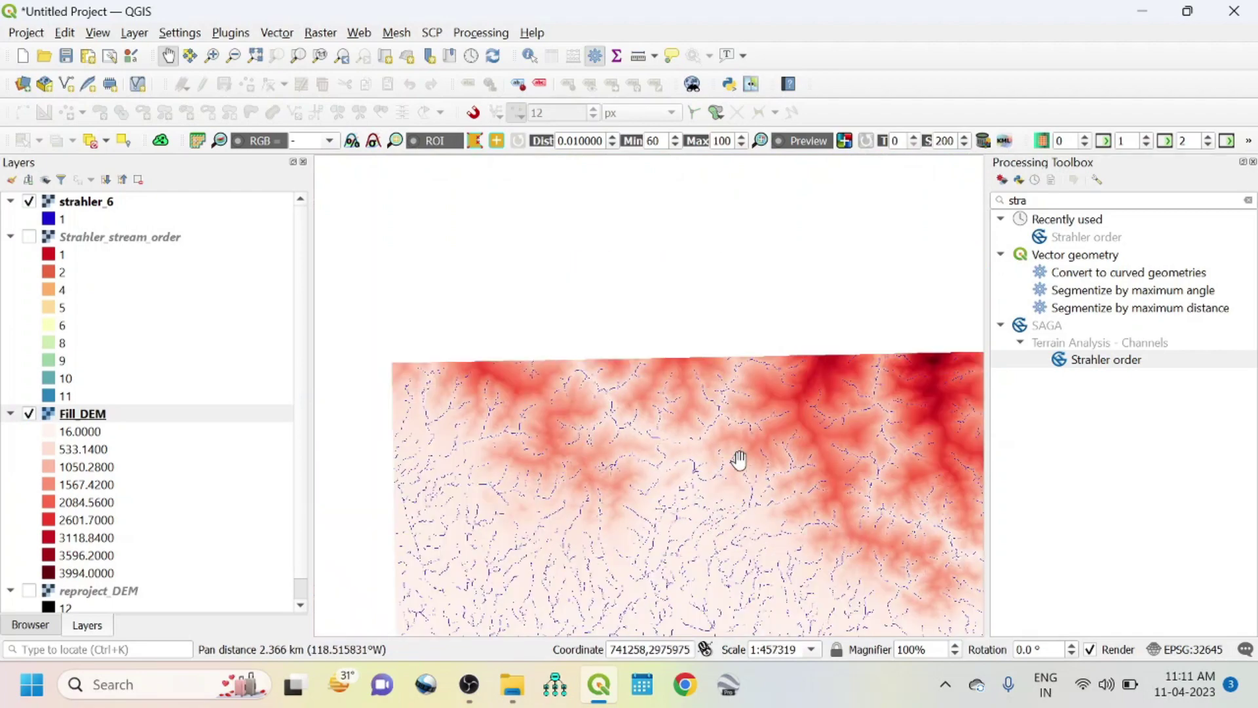
drag(549, 485, 769, 426)
scroll(753, 384, up, 1)
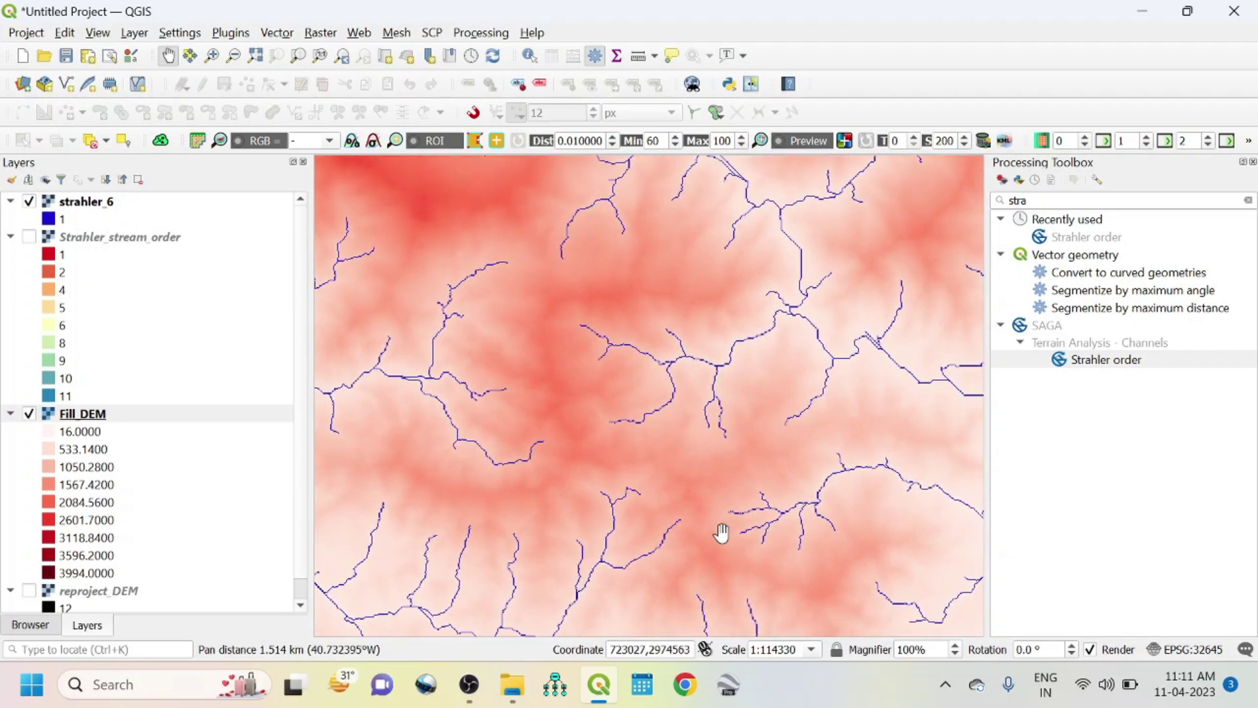